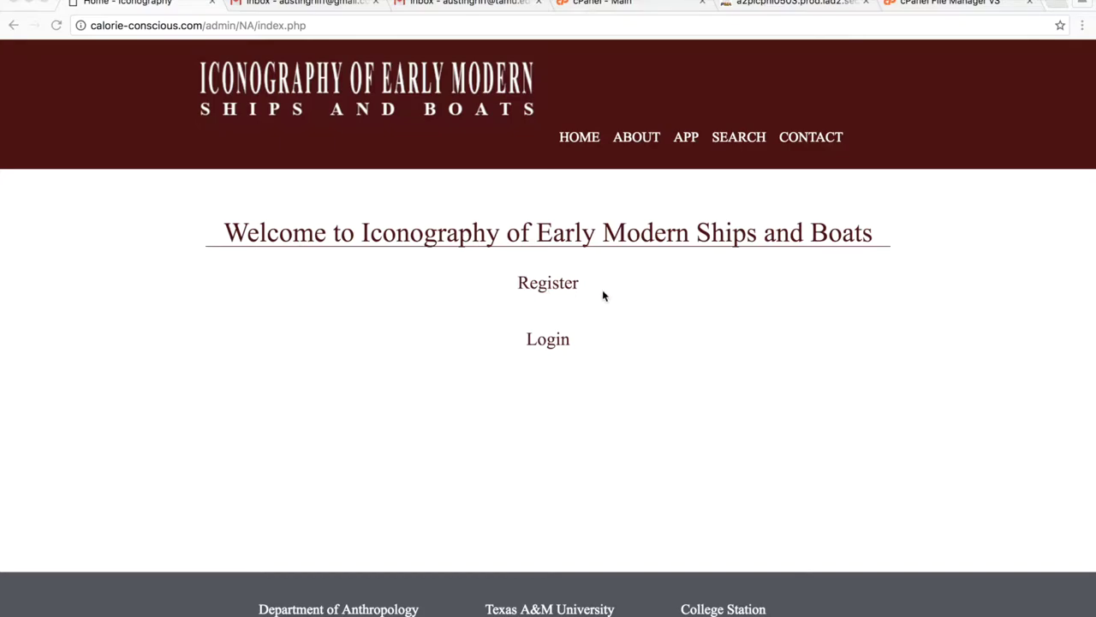
Follow the Register link on the welcome page to reach the New User Account form.
click(562, 287)
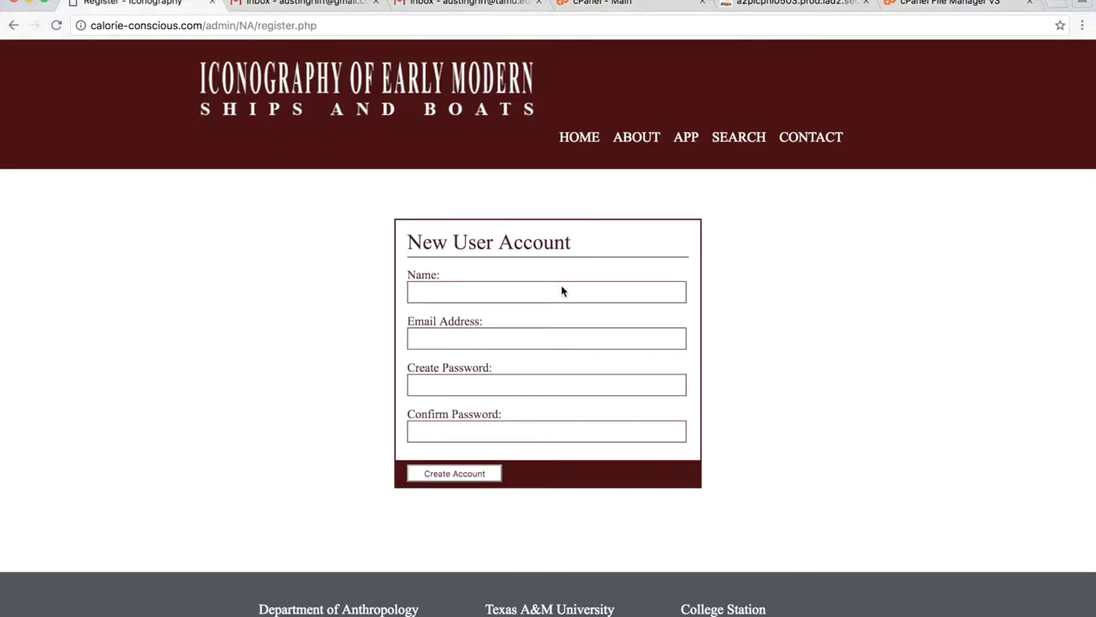
Fill in the new user's name, replacing the taken email with an available saved address.
click(492, 297)
text(Austin)
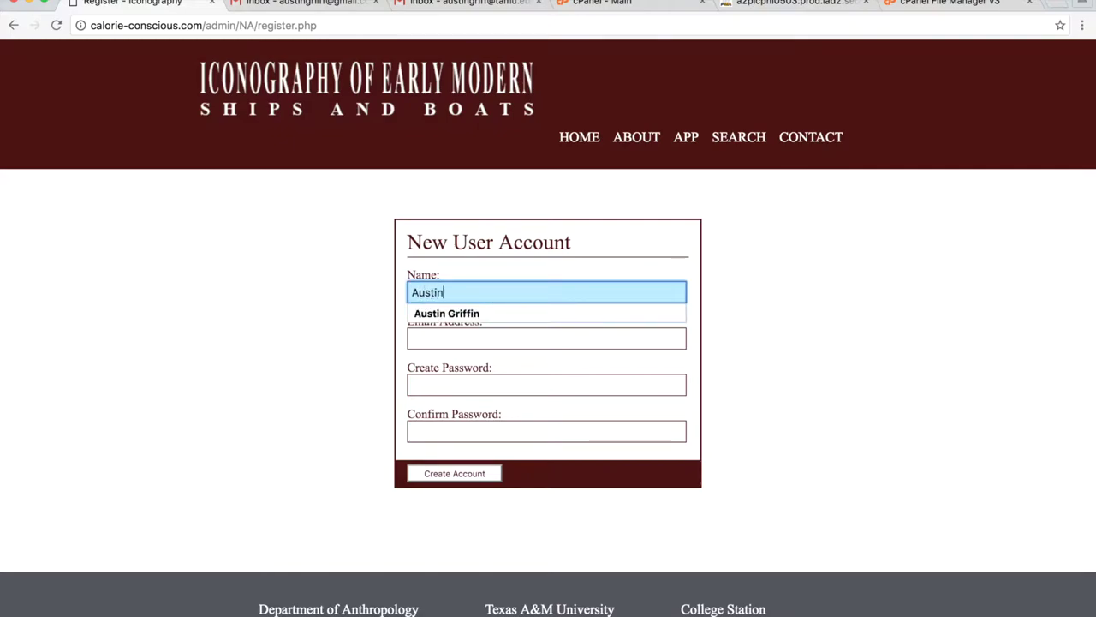
key(Down)
key(Return)
click(506, 337)
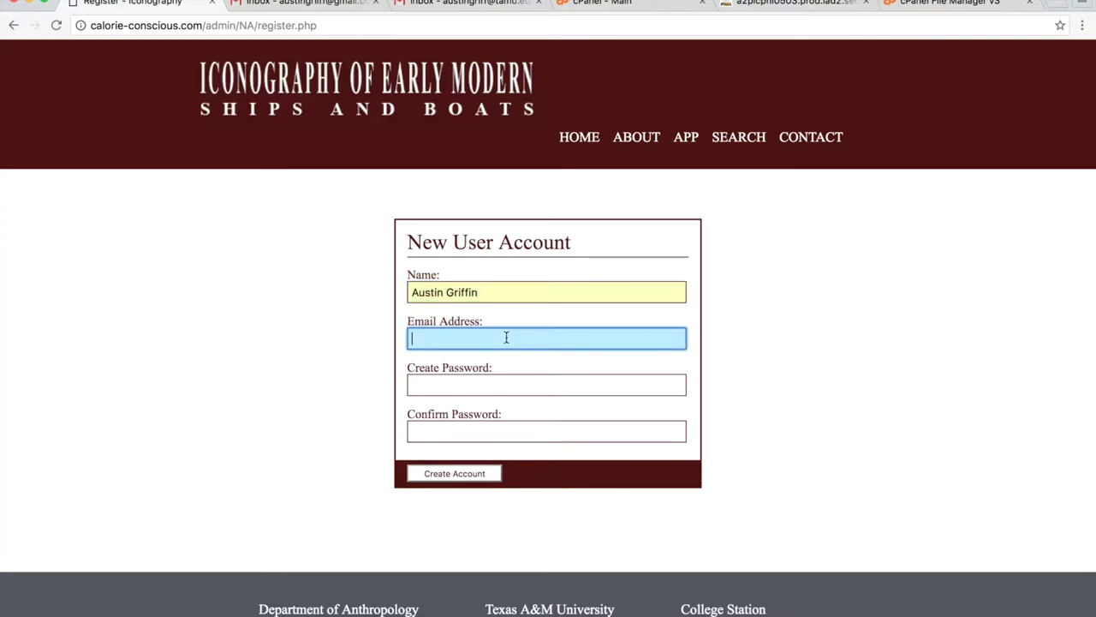
text(au)
key(Down)
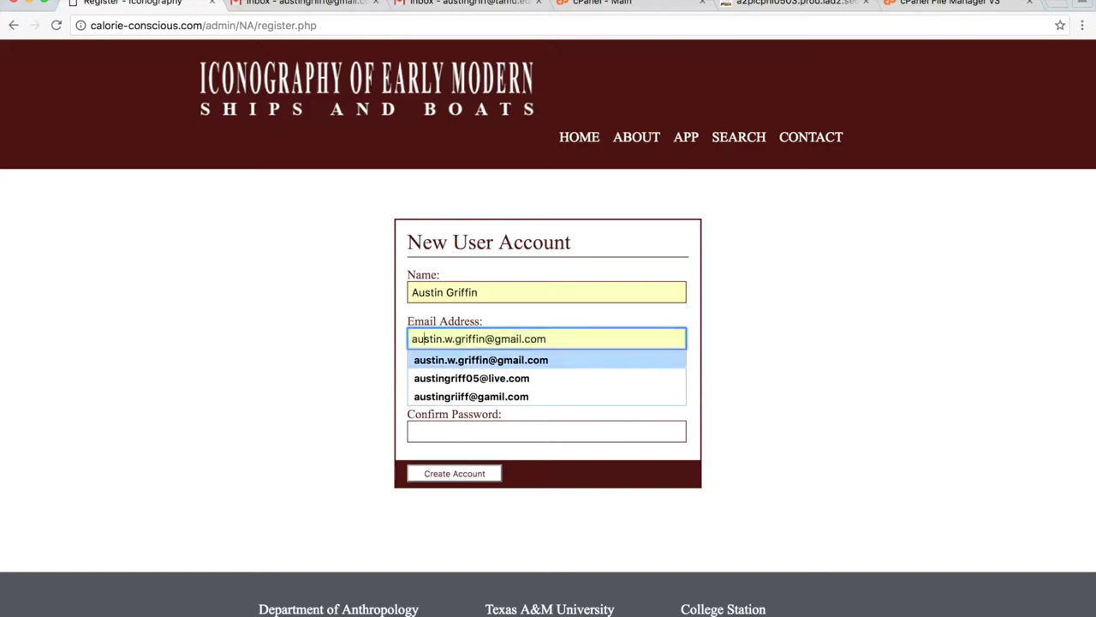
key(Return)
click(509, 389)
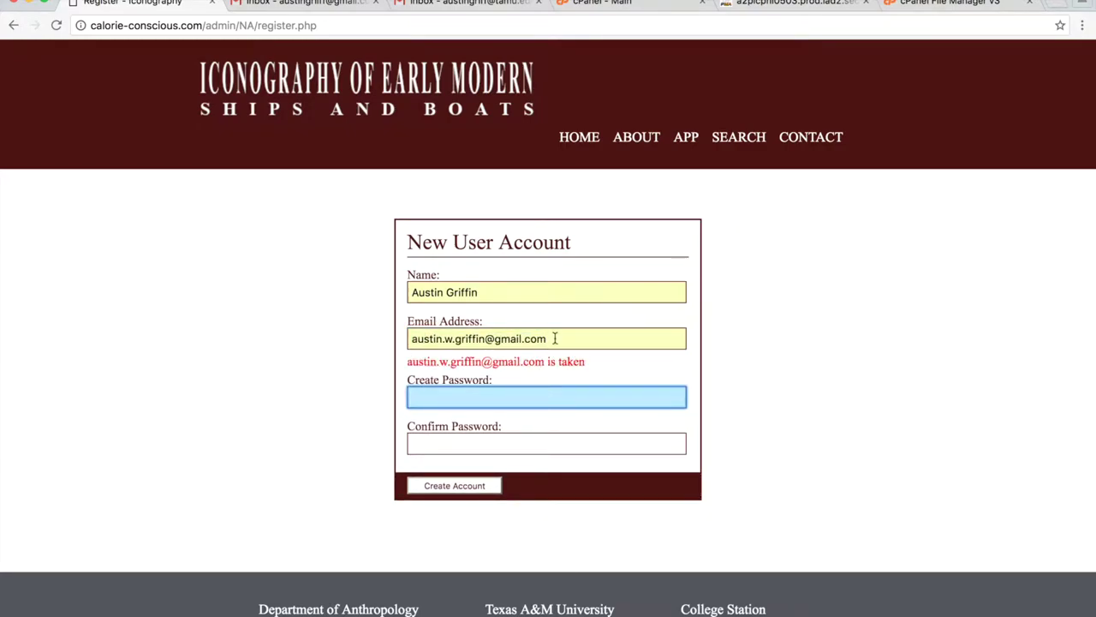
drag(555, 338, 377, 335)
text(aust)
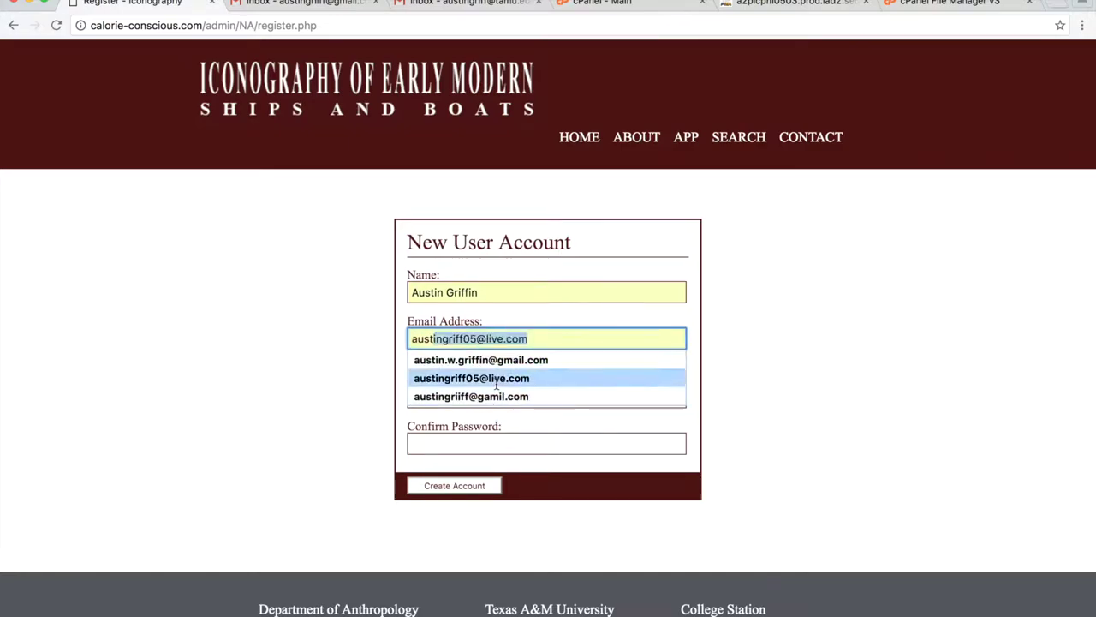
click(495, 396)
click(548, 394)
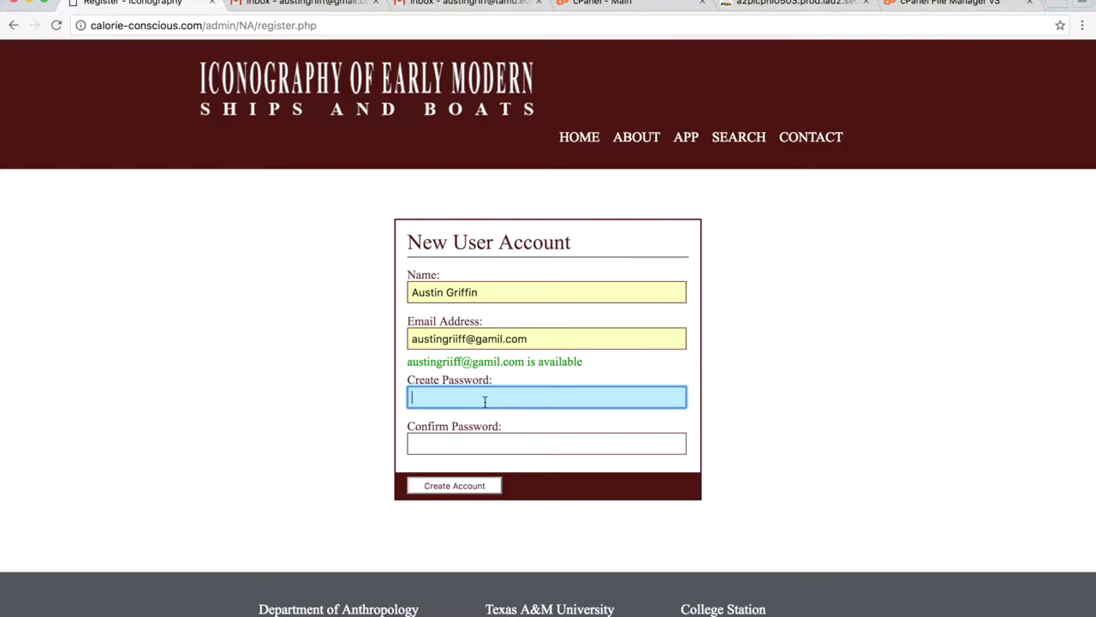
Enter a Very Strong password, retype the confirmation until it matches, and submit.
text(•••••••••••)
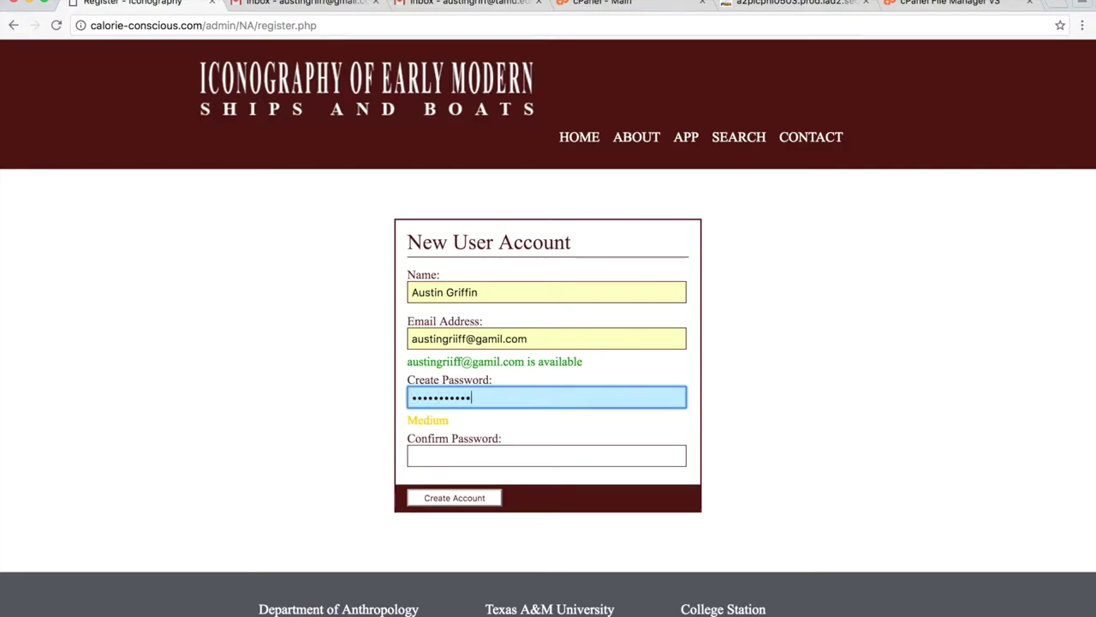
text(•••)
key(super+a)
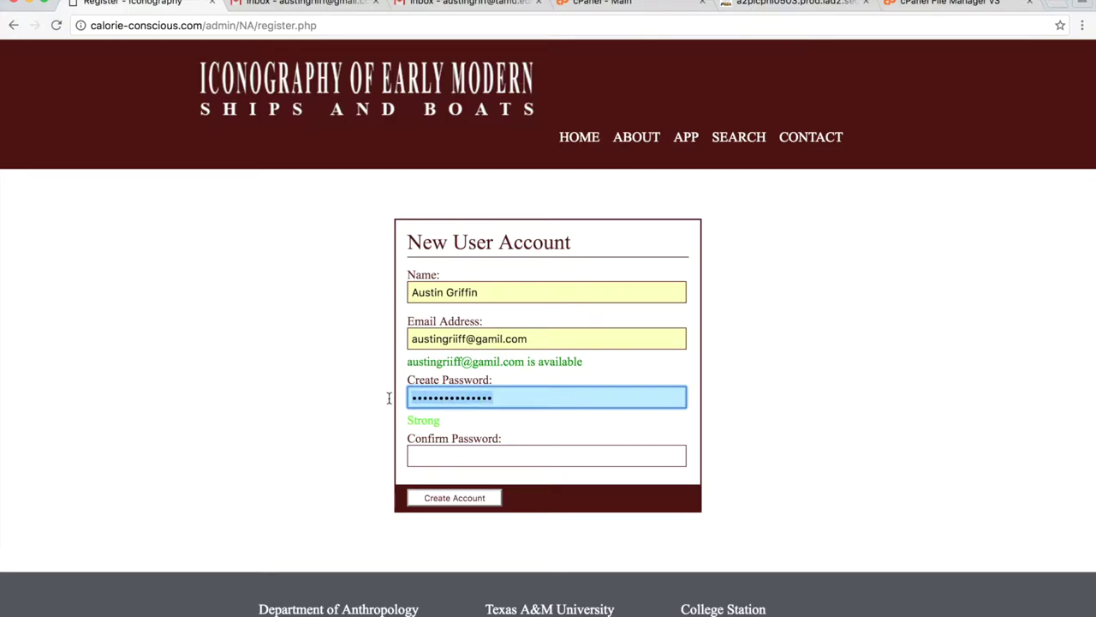
text(••••••••)
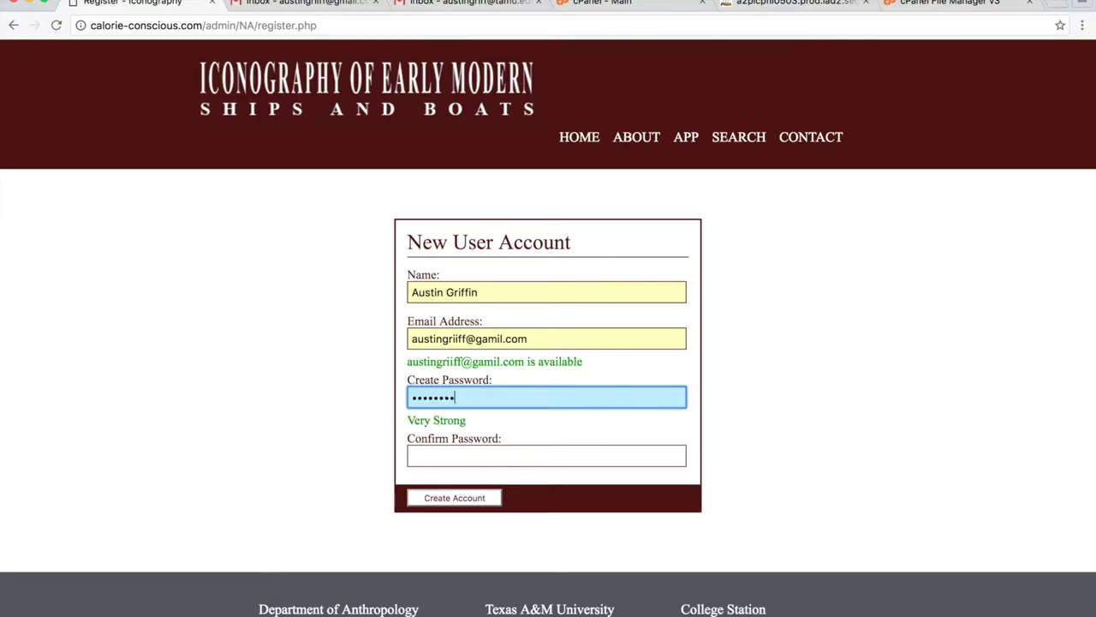
click(546, 455)
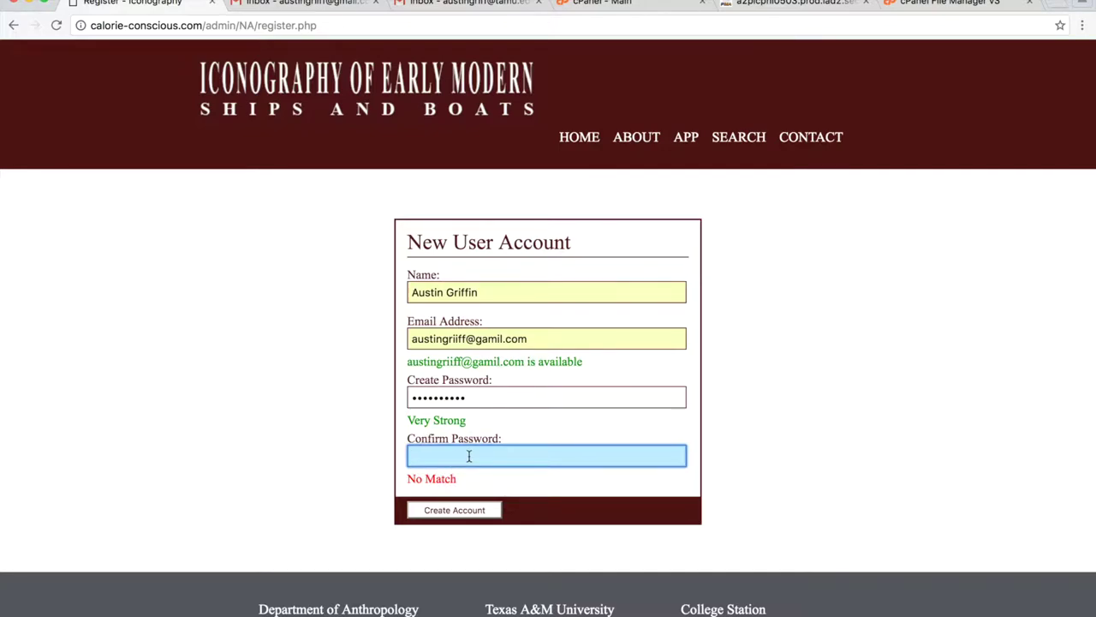
text(•••••••••)
click(457, 511)
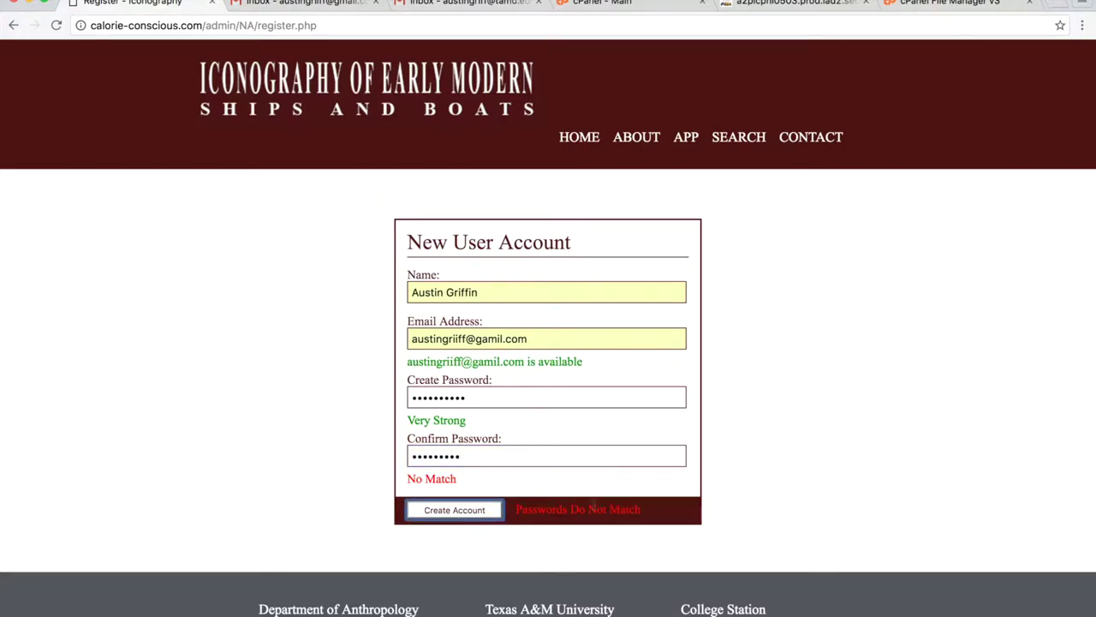
drag(475, 461, 385, 452)
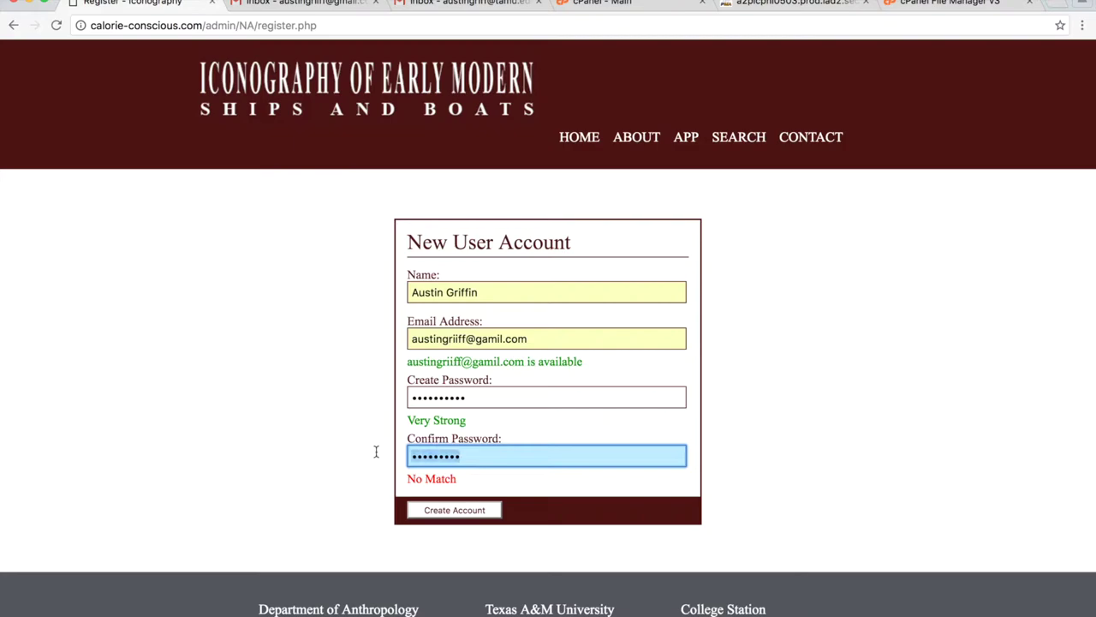
text(**********)
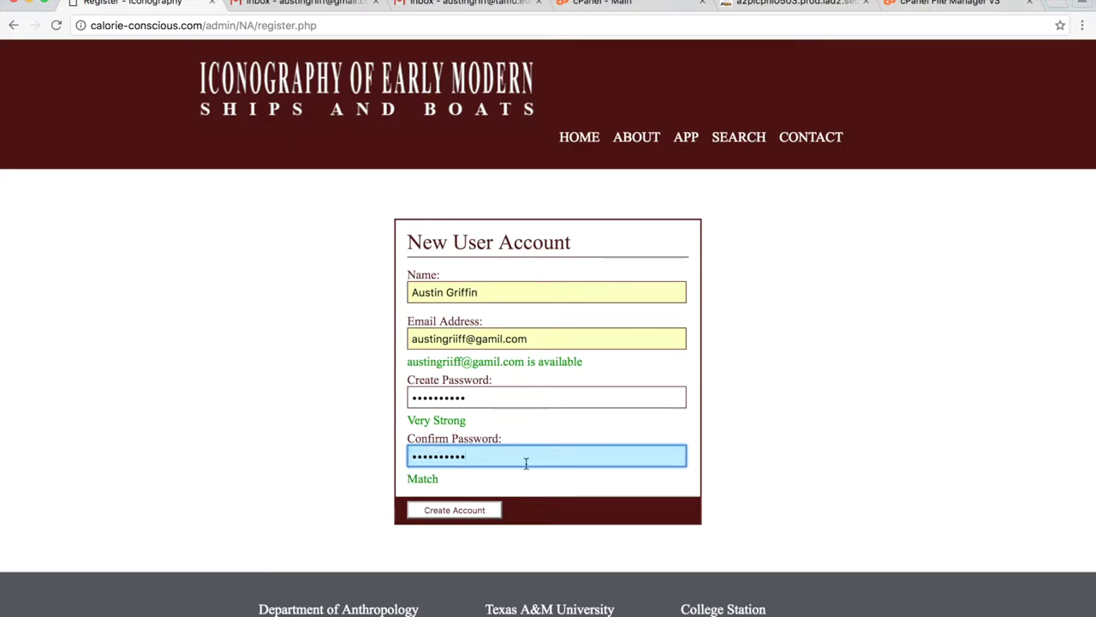
click(482, 512)
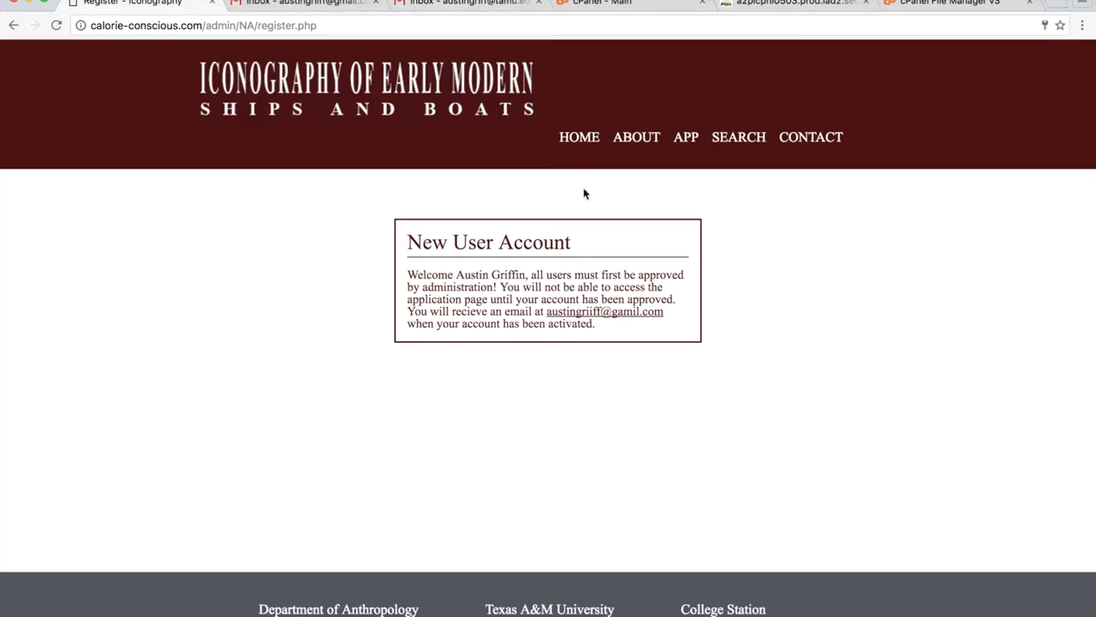
Return to the home page after the approval-pending message.
click(581, 140)
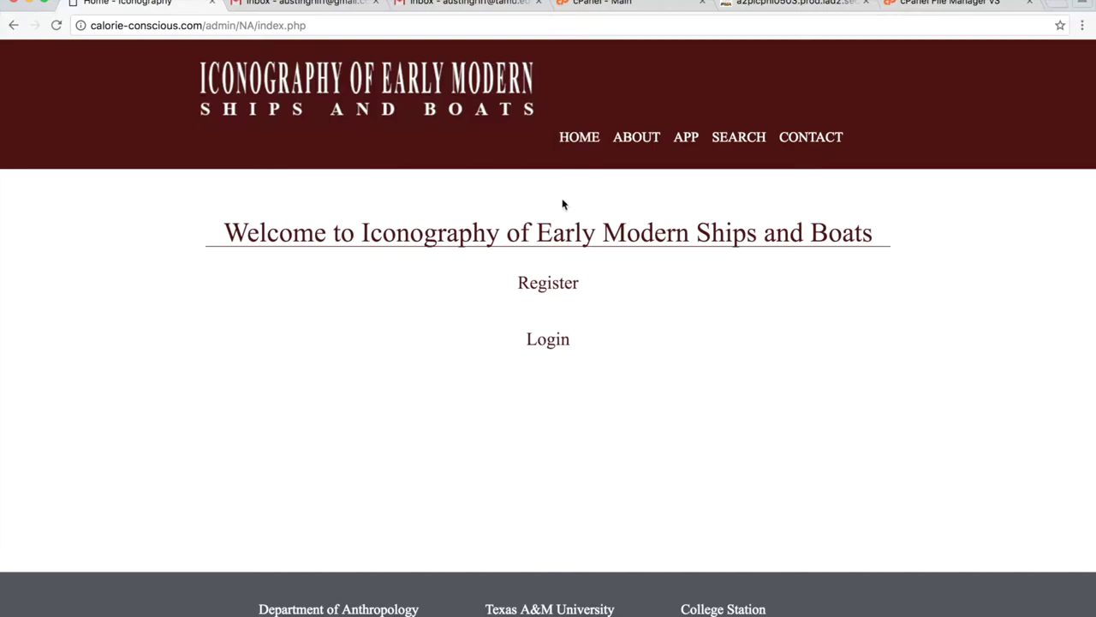
Send a contact inquiry from a saved email with subject 'Test' and message 'This is a test'.
click(819, 140)
click(498, 296)
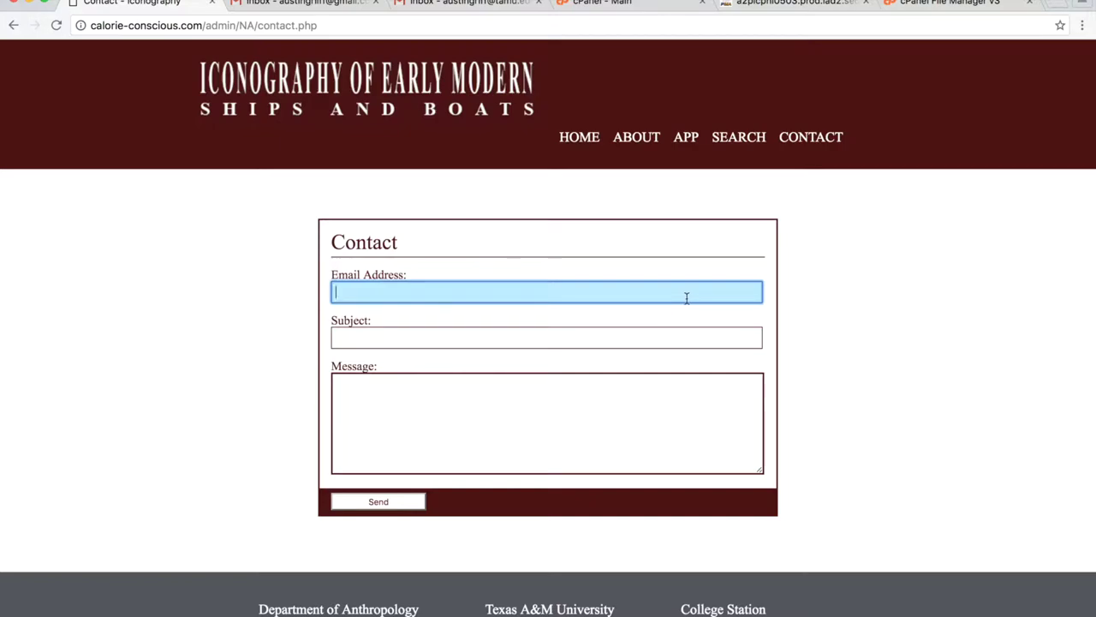
text(A)
key(Down)
key(Return)
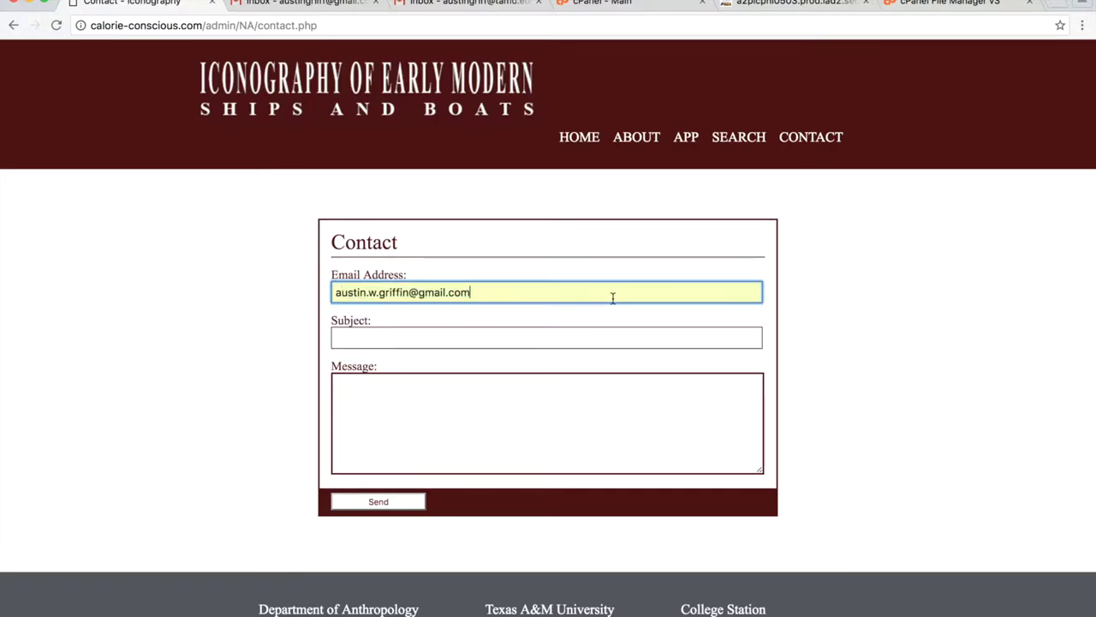
click(491, 343)
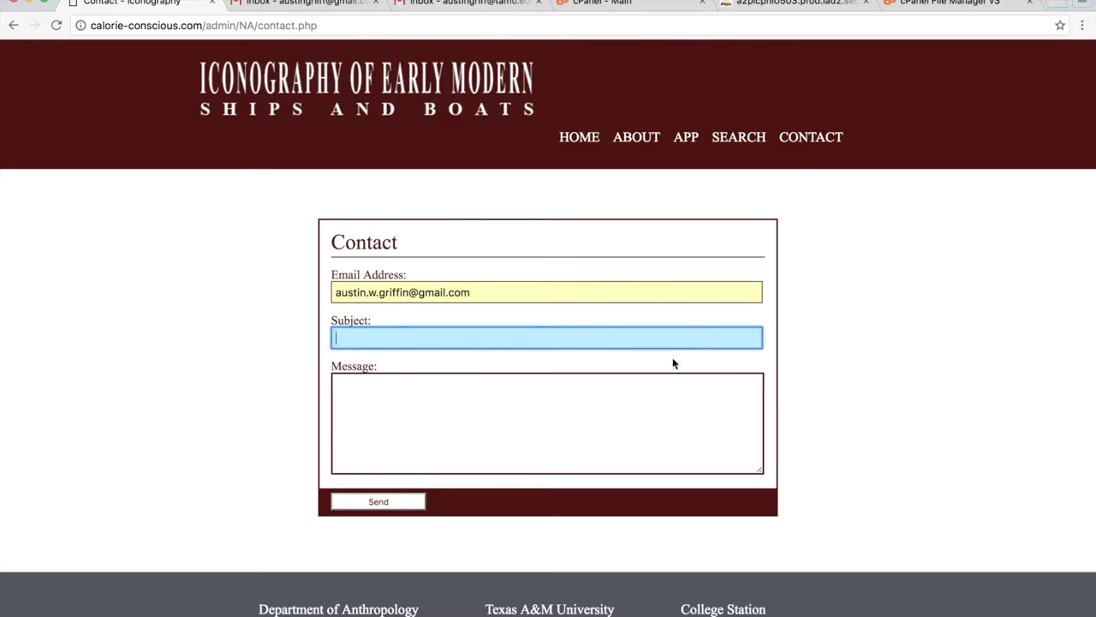
text(Test)
click(609, 426)
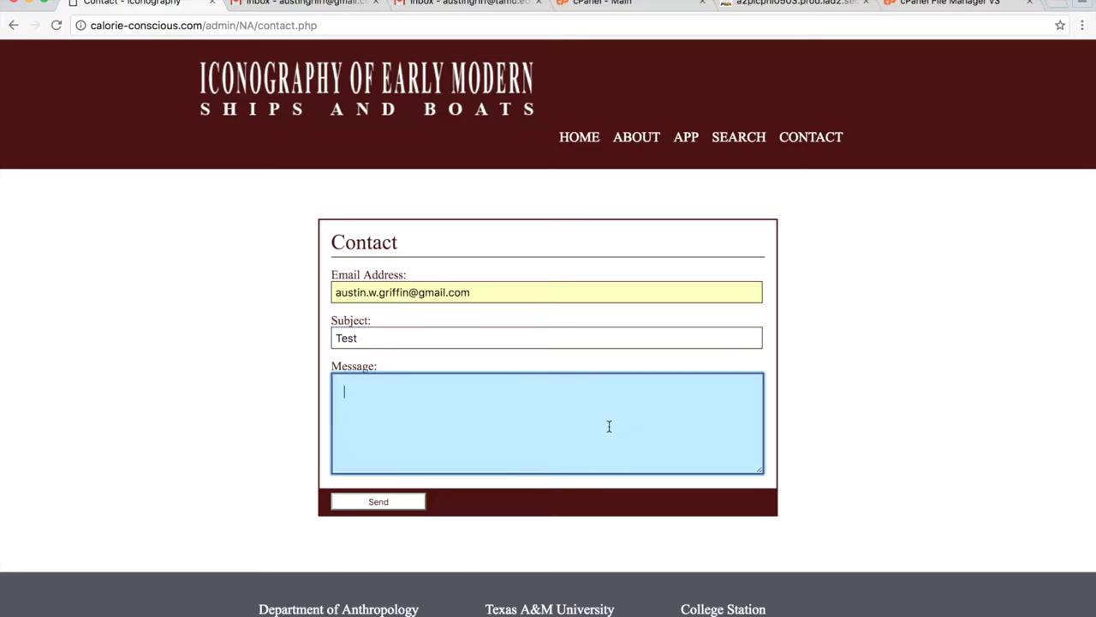
text(This is a)
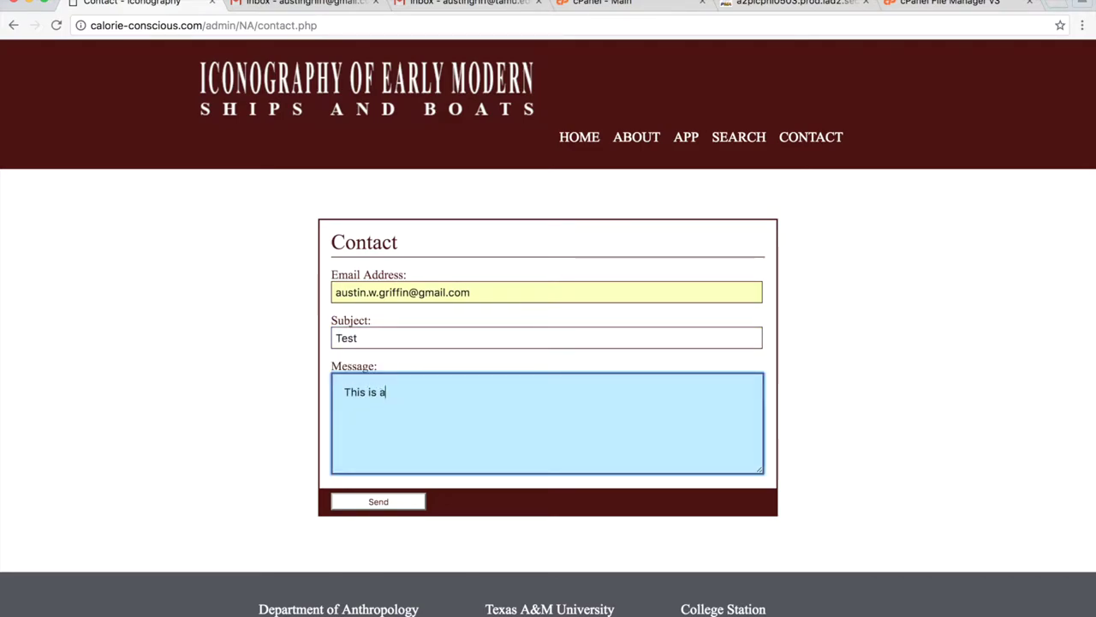
text( test!)
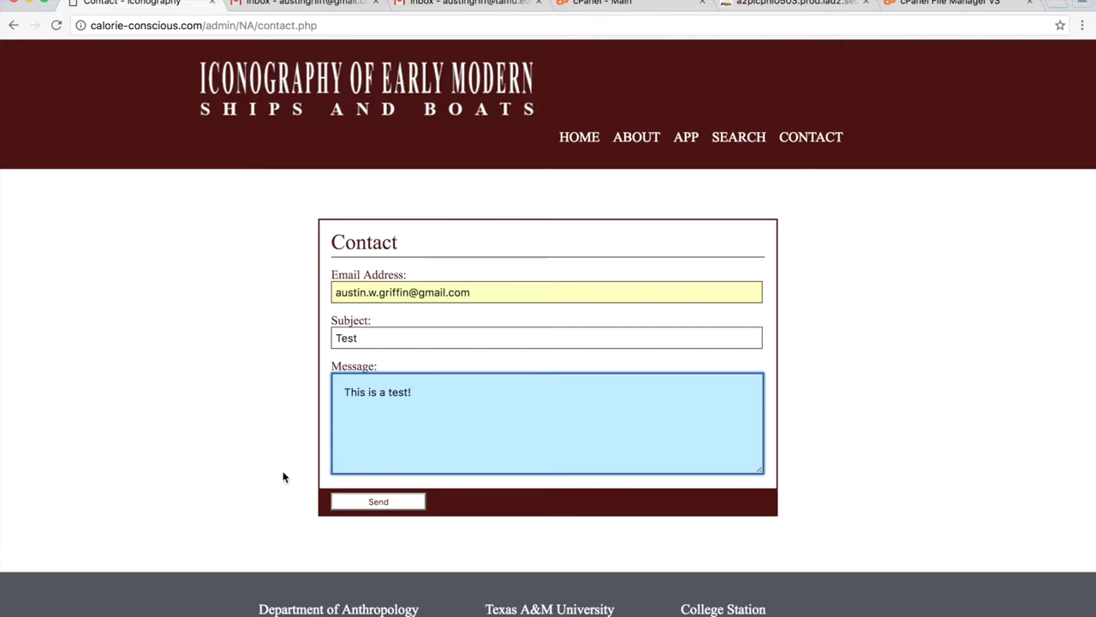
click(394, 505)
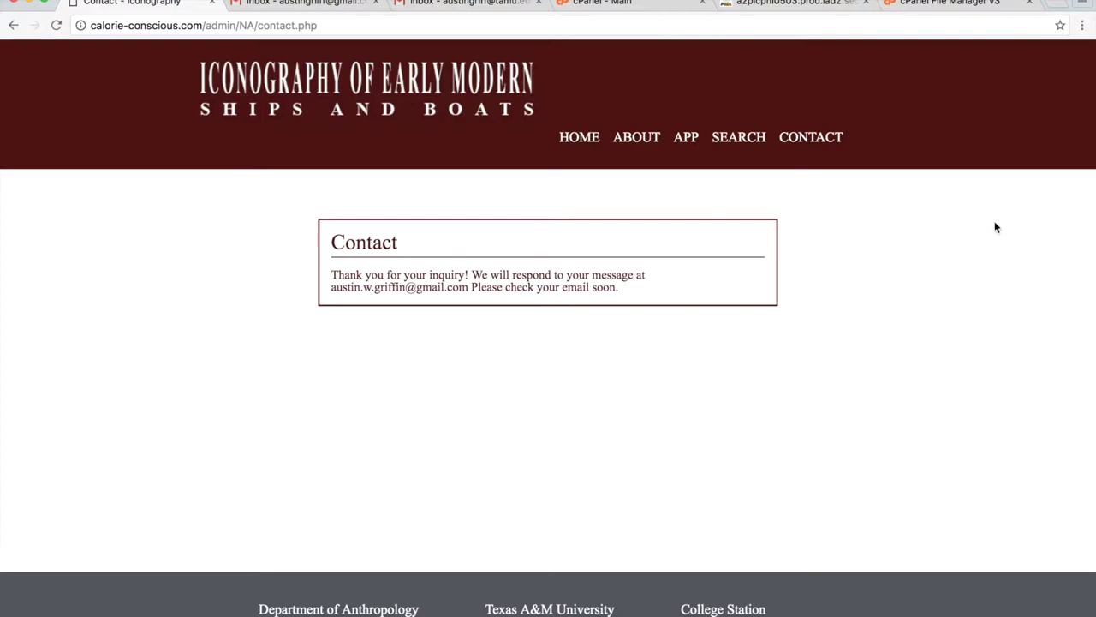
Go to the Search page, with filters at Any and dates 1750–1850.
click(737, 147)
Run a search with the default filters and browse the results.
scroll(561, 364, down, 3)
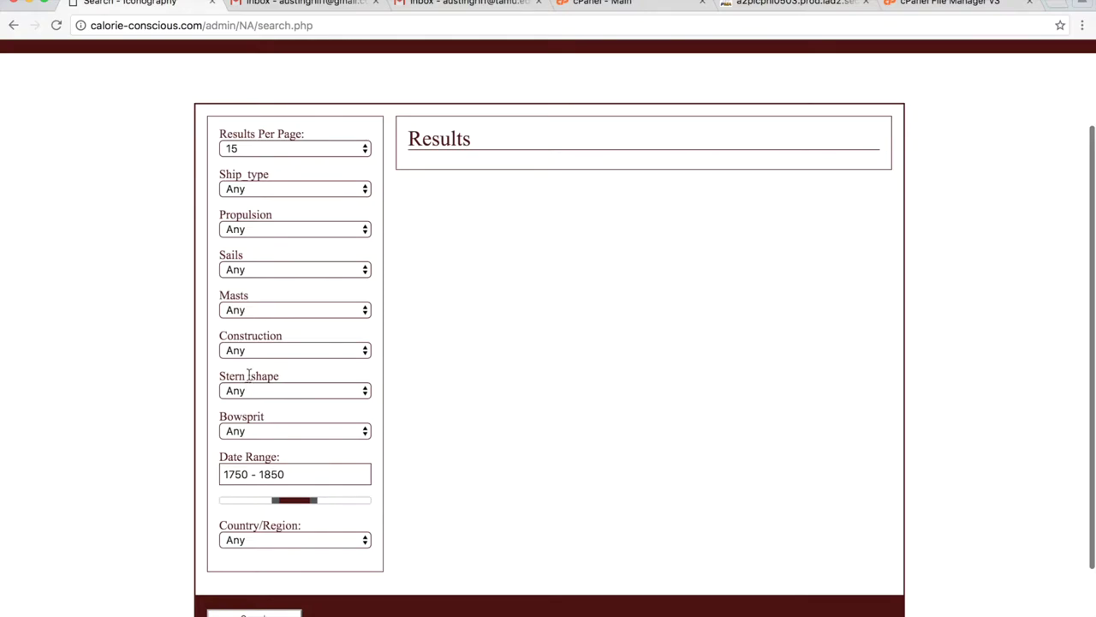
click(253, 614)
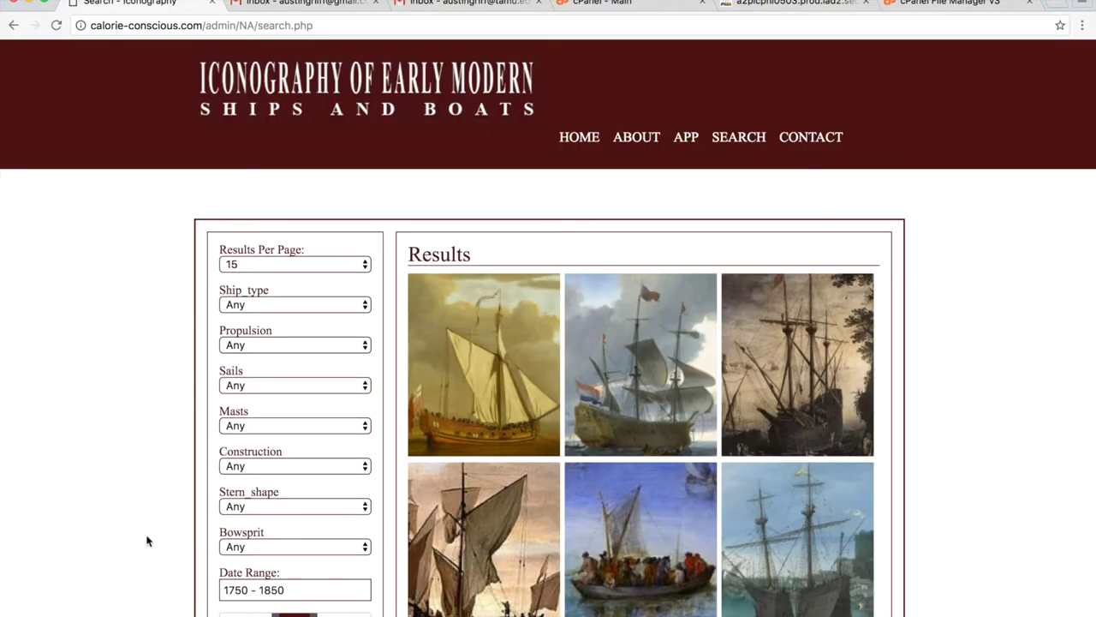
scroll(186, 480, down, 2)
scroll(186, 479, down, 2)
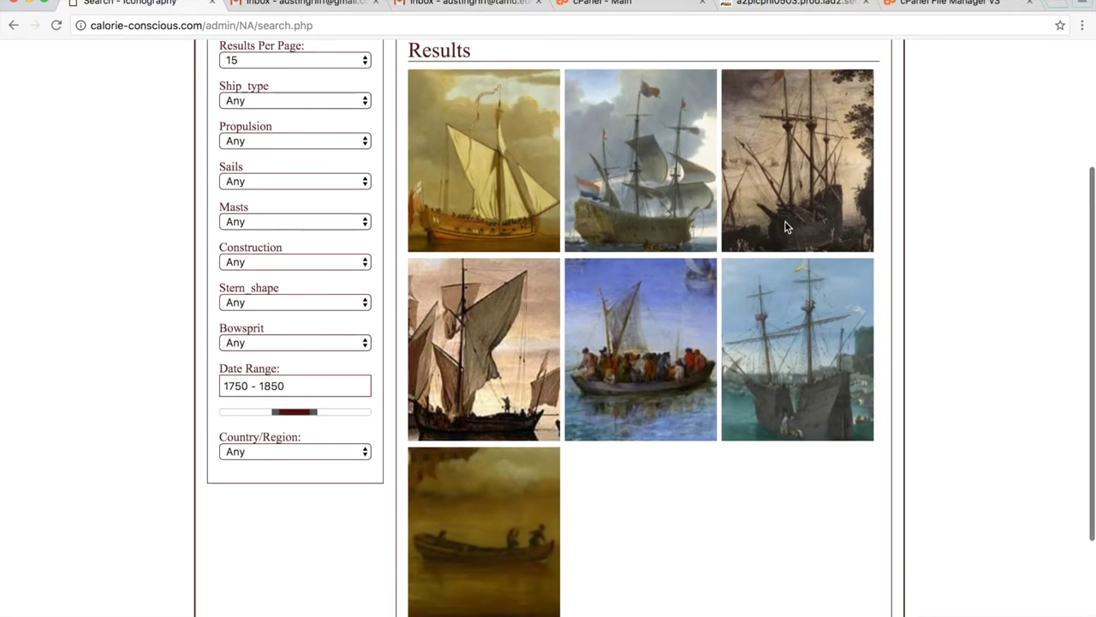
scroll(959, 278, up, 3)
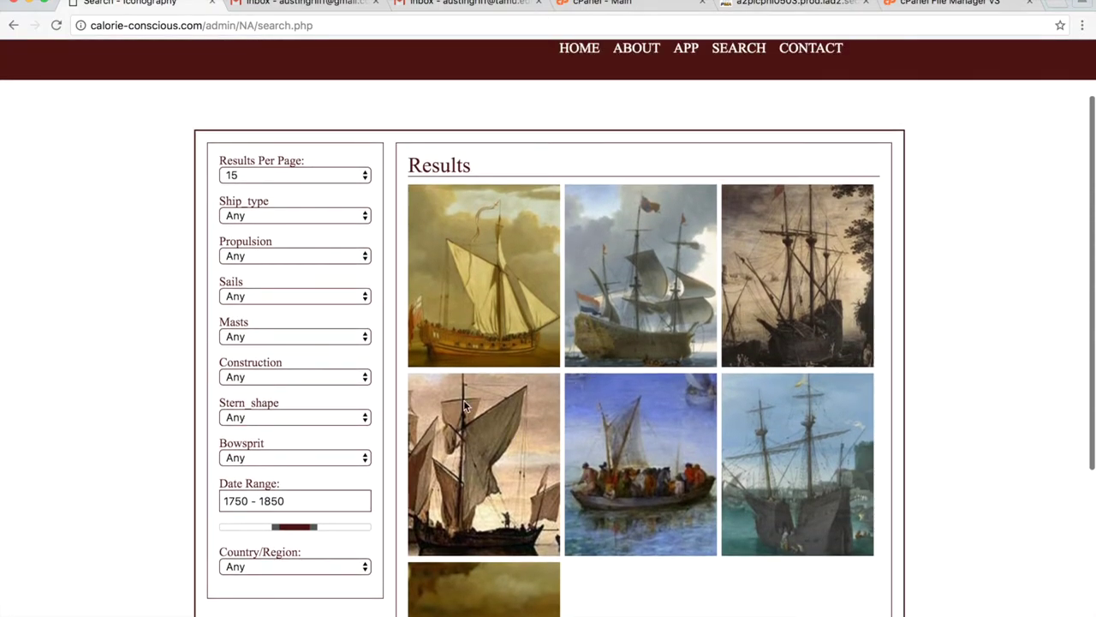
Set Masts to 3 and search again, leaving two ship images.
click(278, 341)
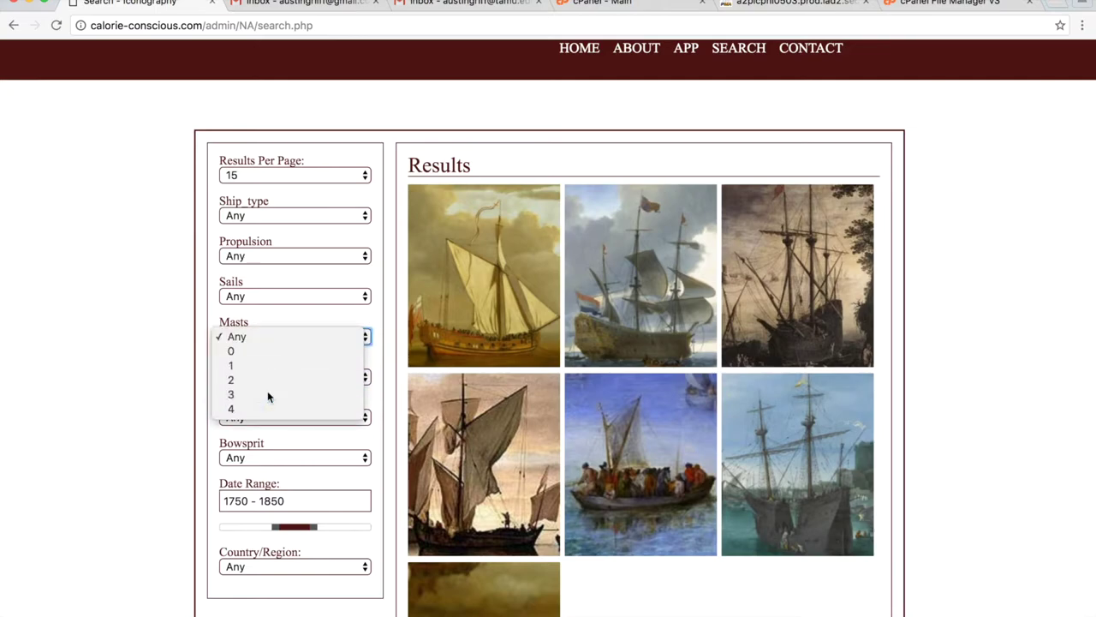
click(267, 392)
scroll(175, 420, down, 3)
scroll(257, 565, down, 3)
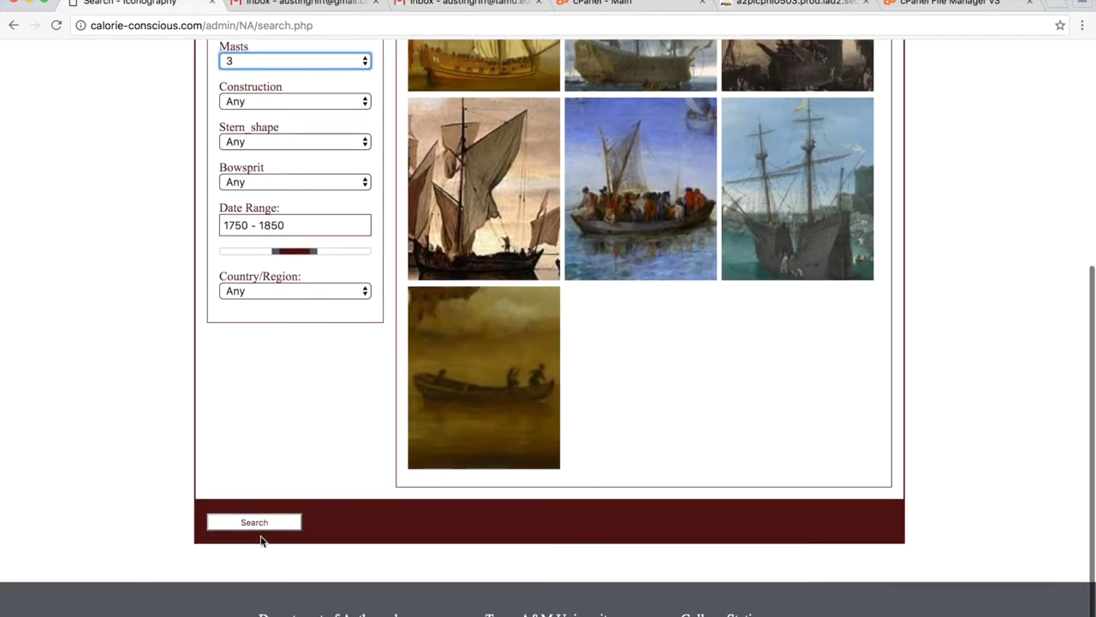
click(263, 531)
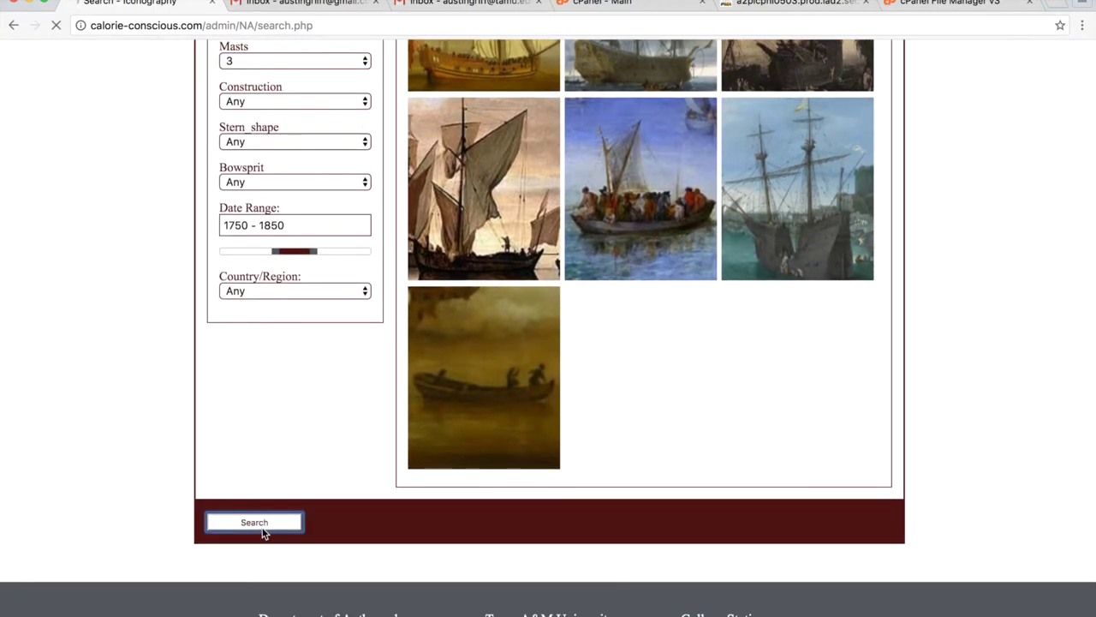
scroll(231, 498, down, 1)
scroll(231, 498, down, 2)
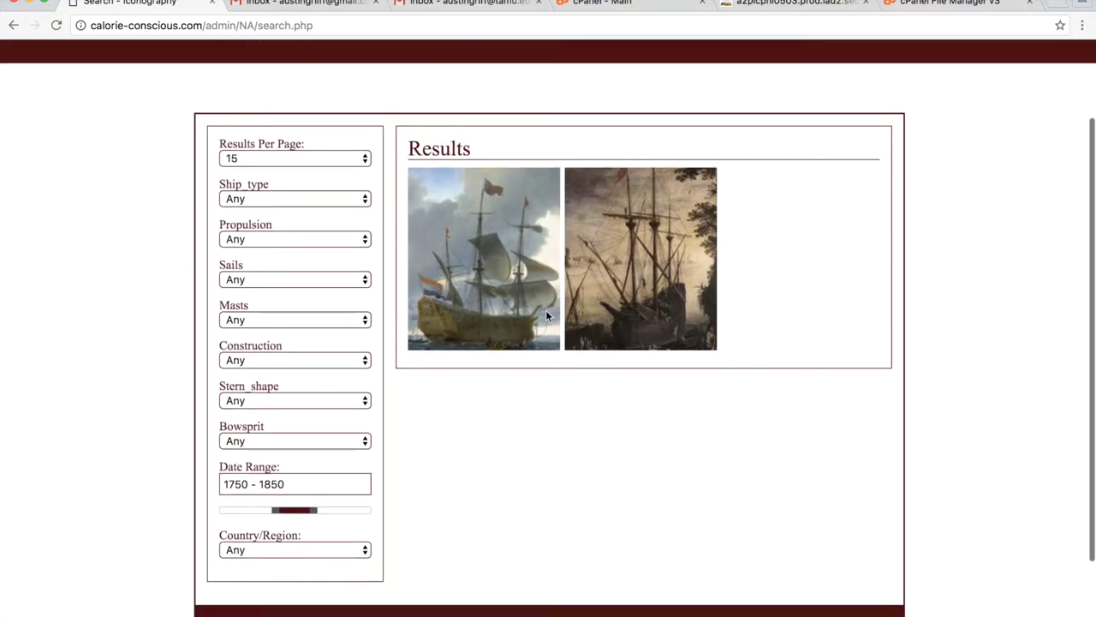
Try a Nao, square-sail filter, then reload the page to clear the filters.
click(314, 198)
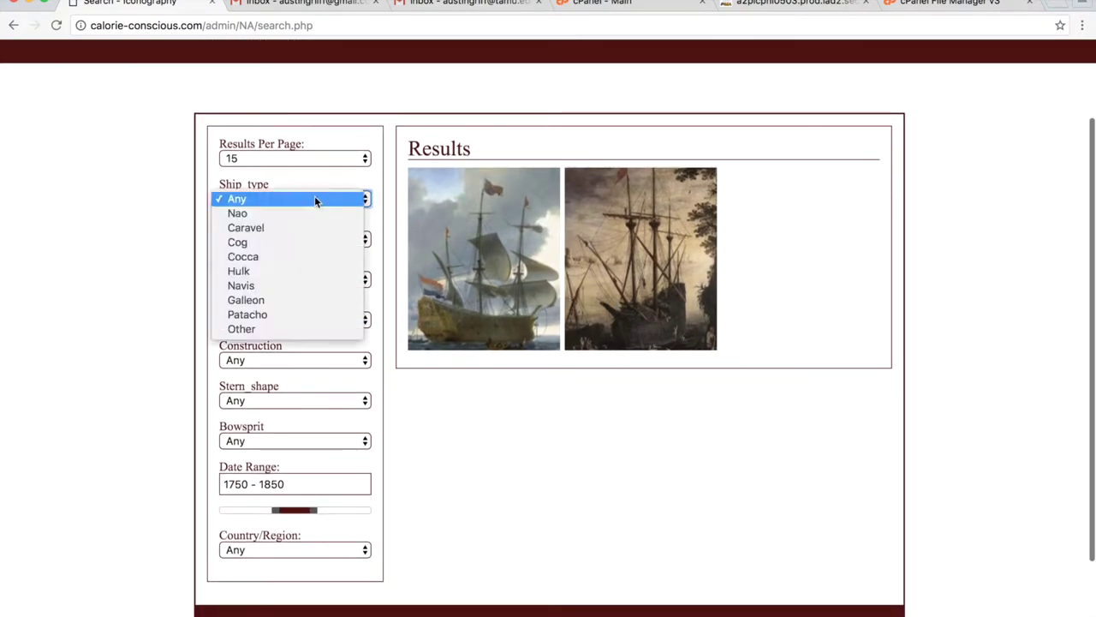
click(307, 213)
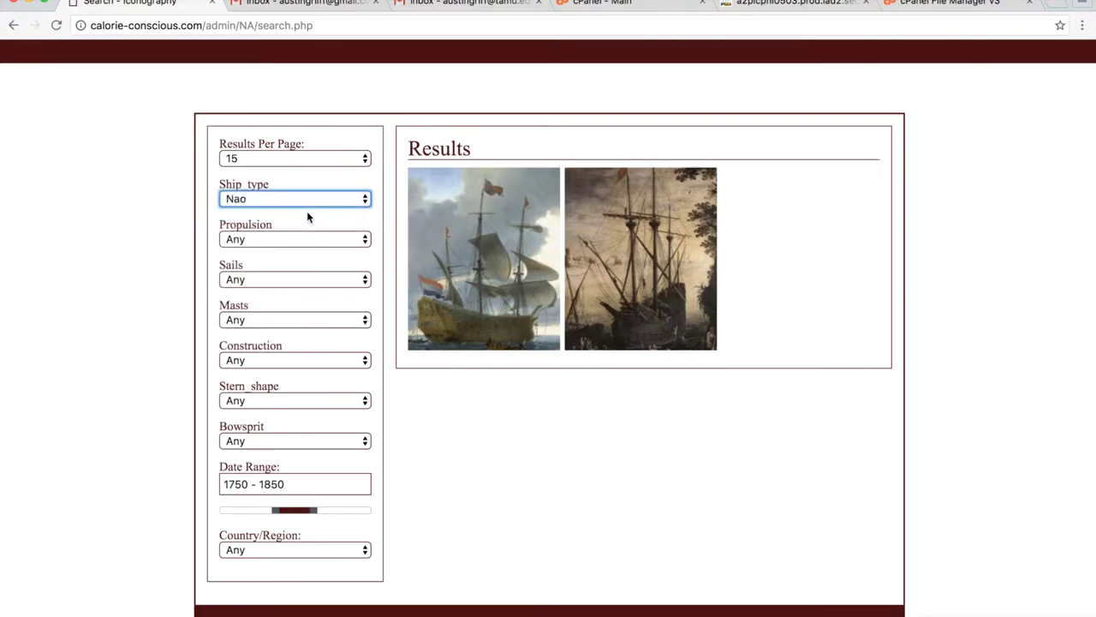
click(273, 279)
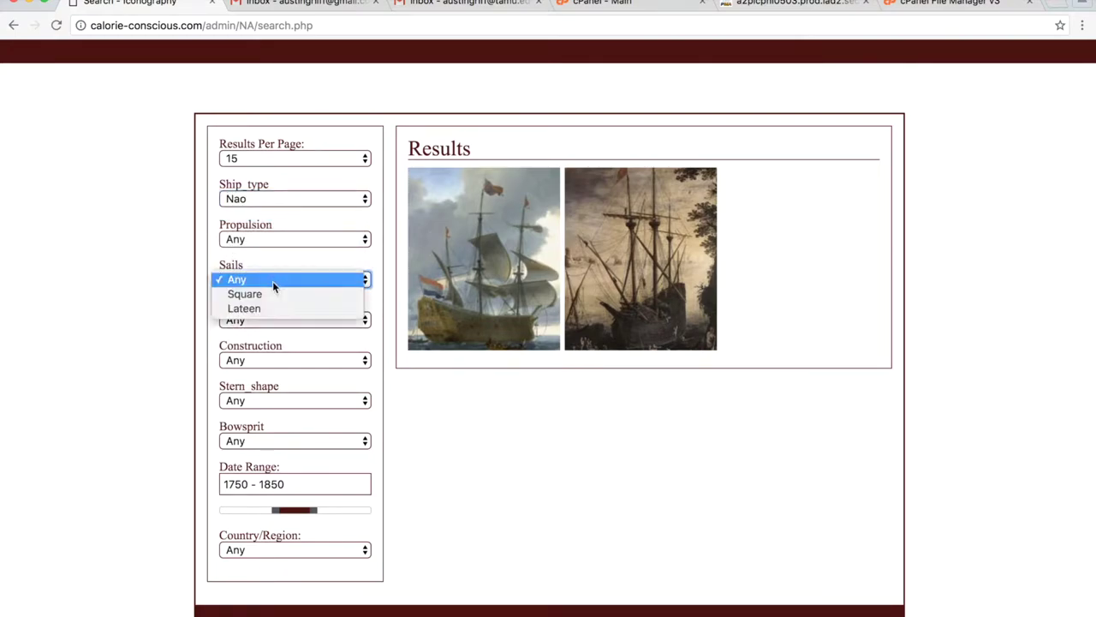
click(272, 292)
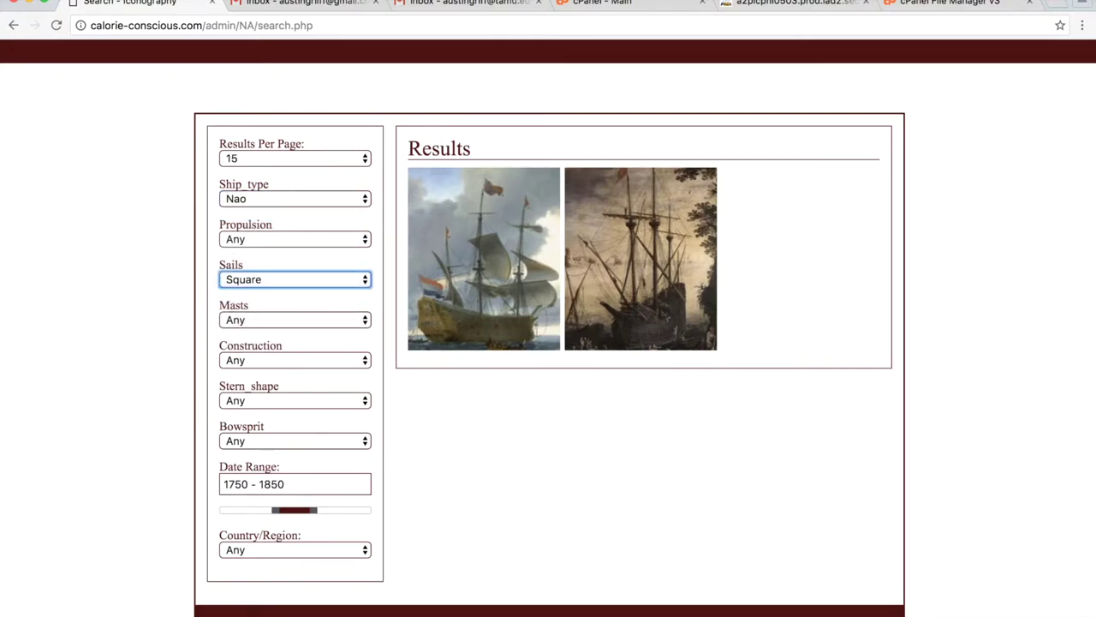
key(super+r)
scroll(579, 454, down, 3)
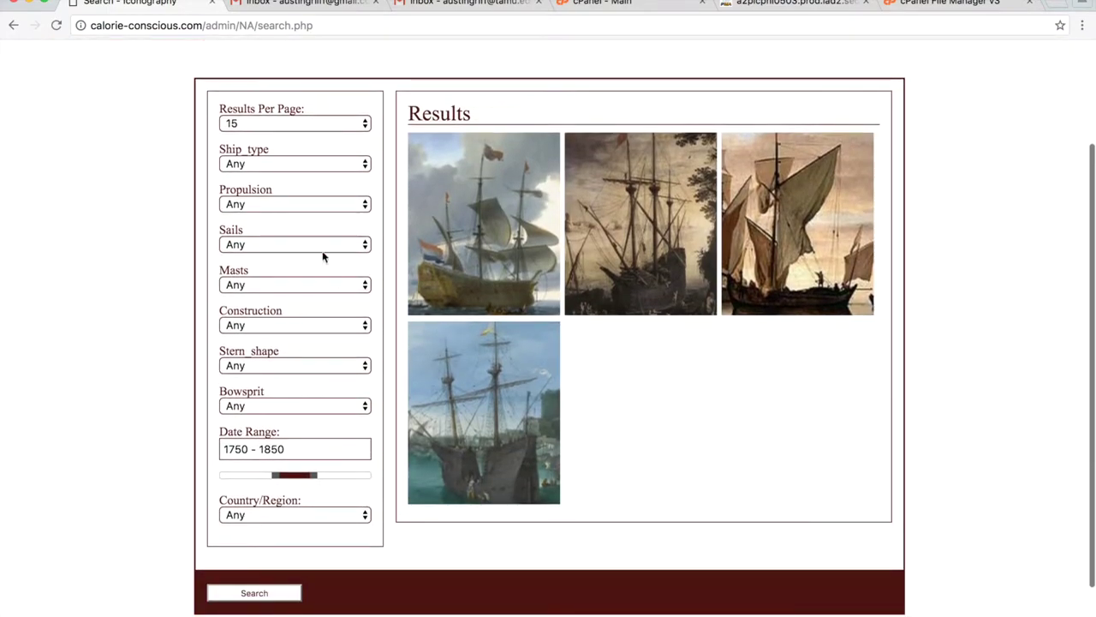
Search Nao ships with Sails propulsion and Square sails, then return home.
click(286, 164)
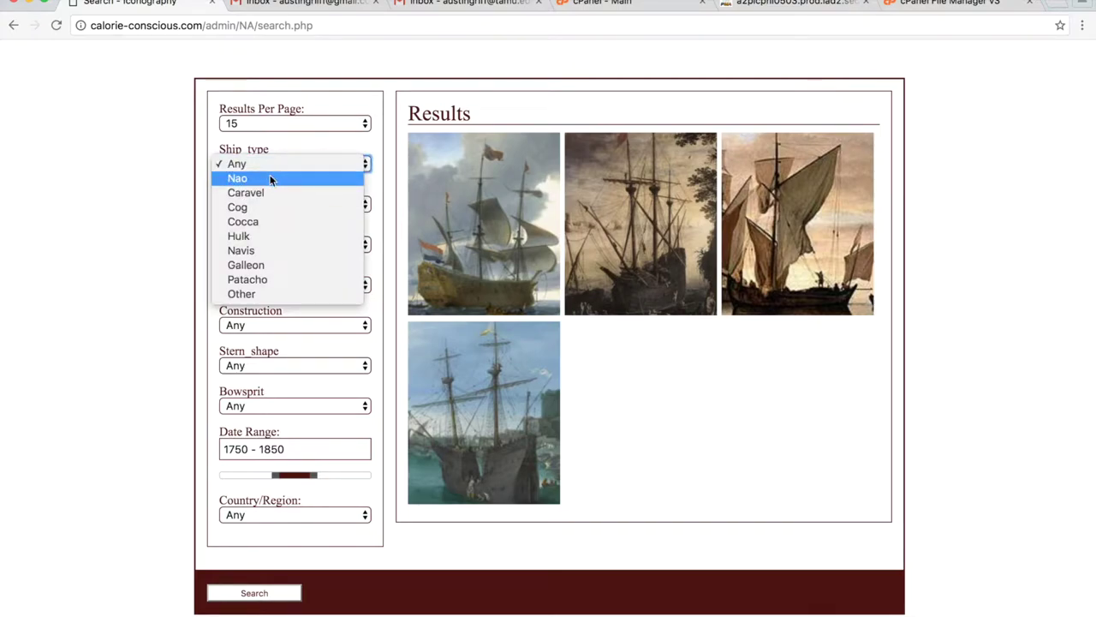
click(270, 179)
click(266, 205)
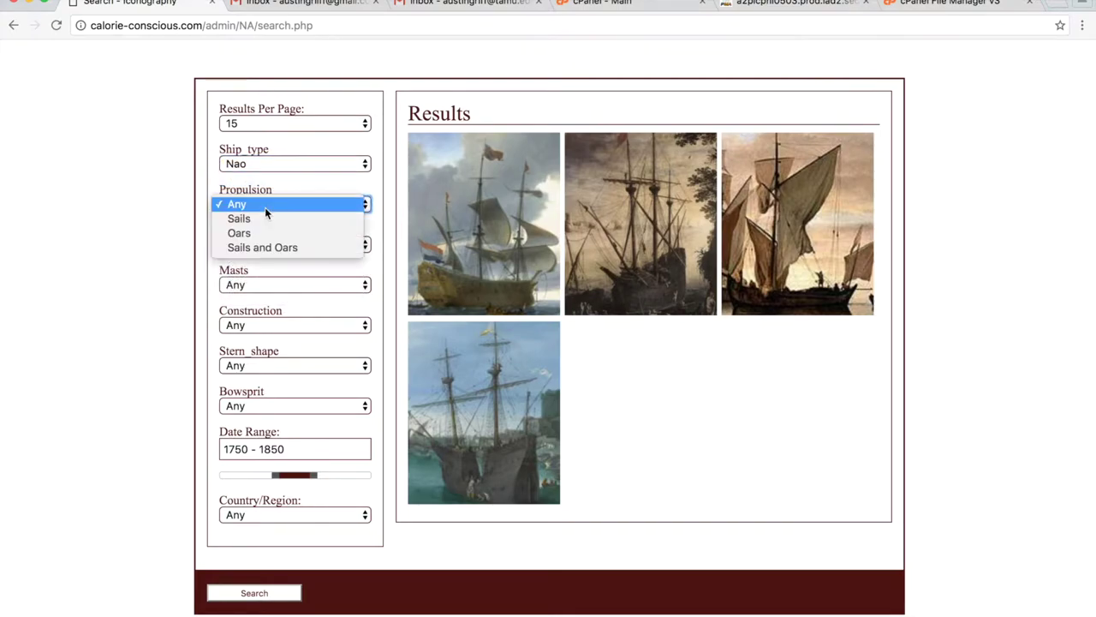
click(272, 219)
click(280, 244)
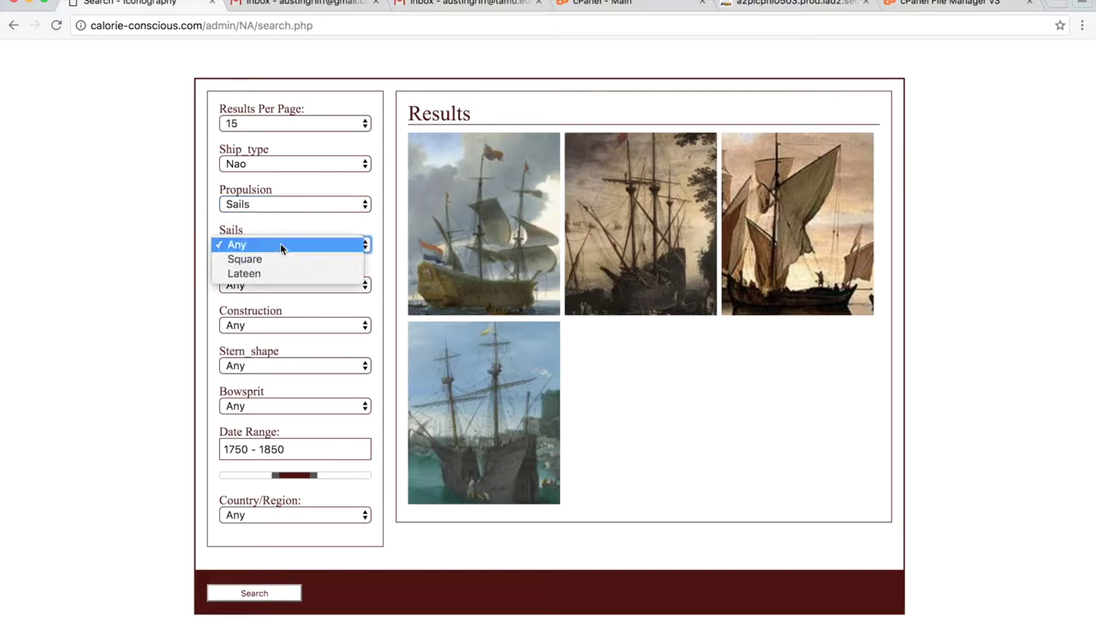
click(280, 244)
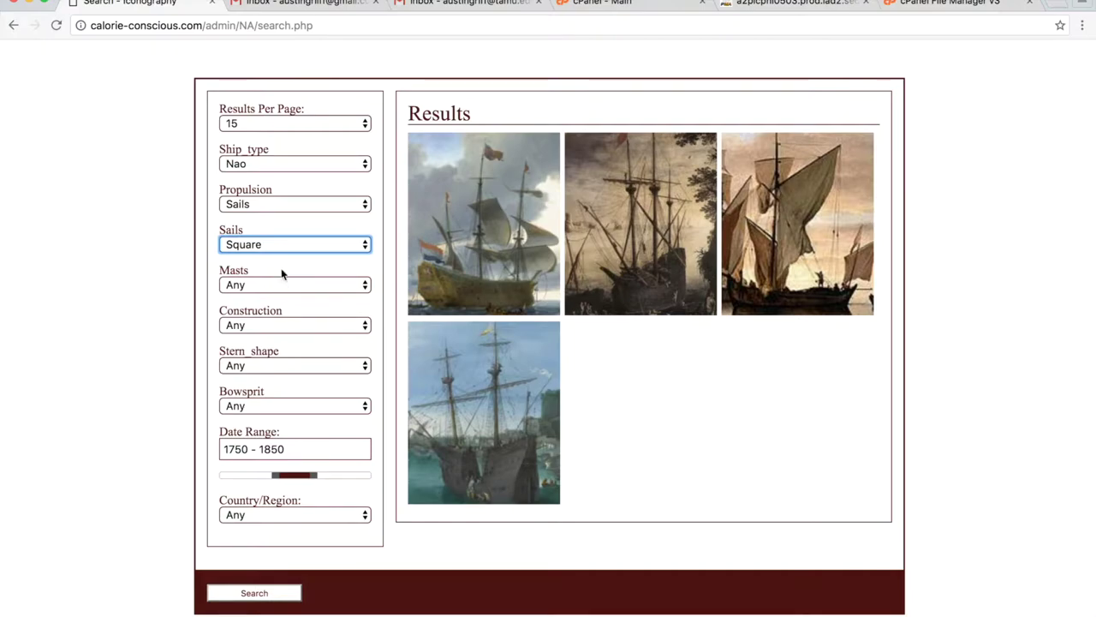
click(292, 245)
click(291, 245)
scroll(143, 473, down, 2)
scroll(143, 479, up, 3)
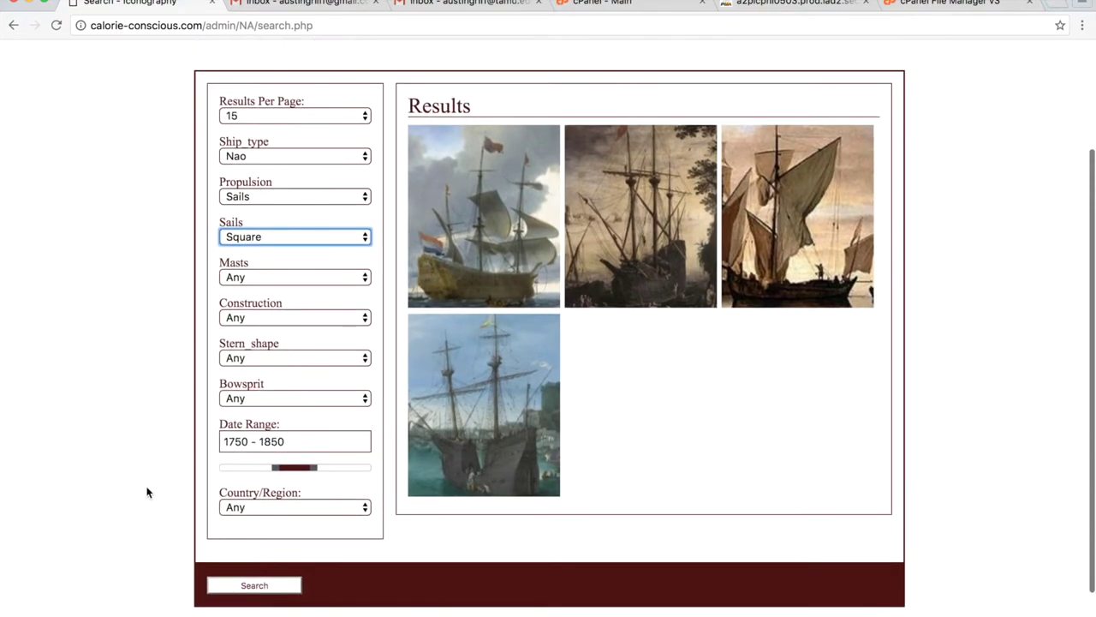
scroll(146, 488, up, 3)
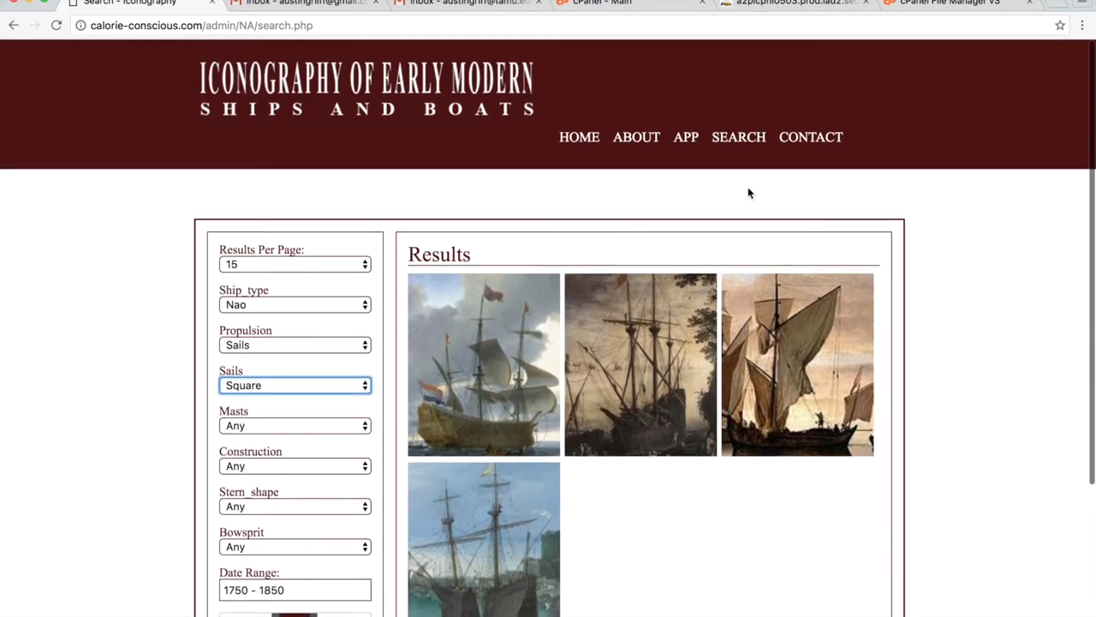
click(594, 139)
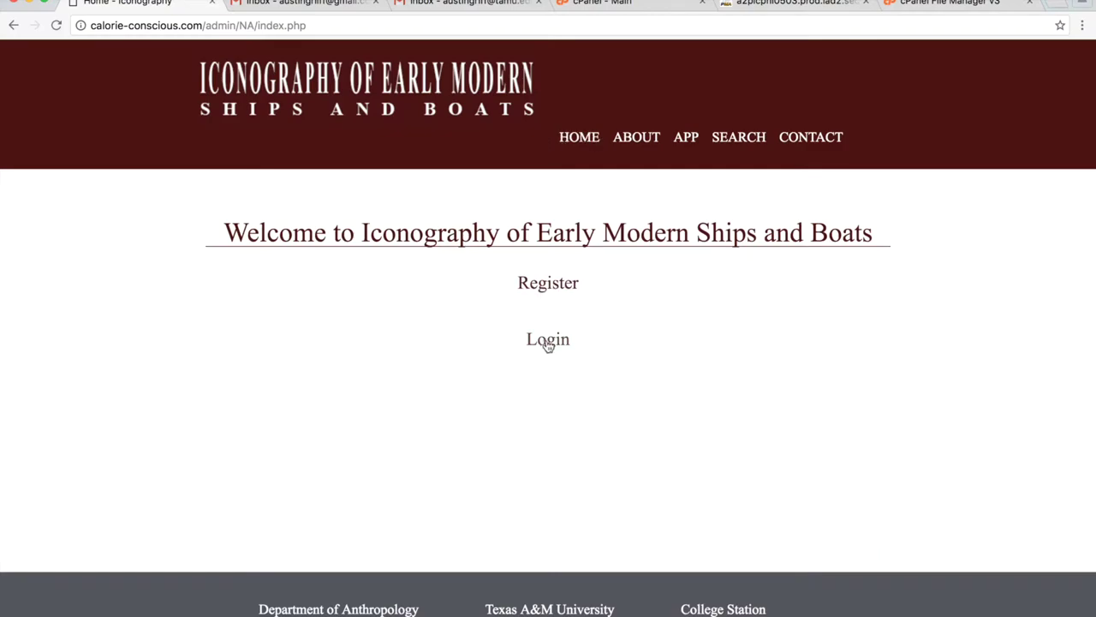
click(754, 144)
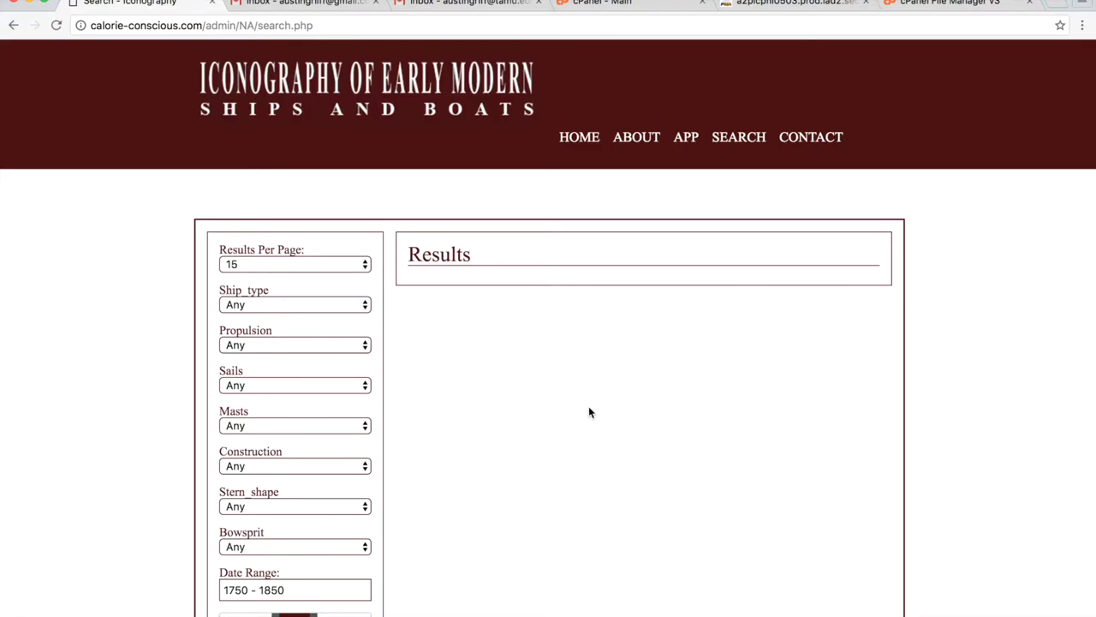
scroll(591, 407, down, 4)
click(288, 567)
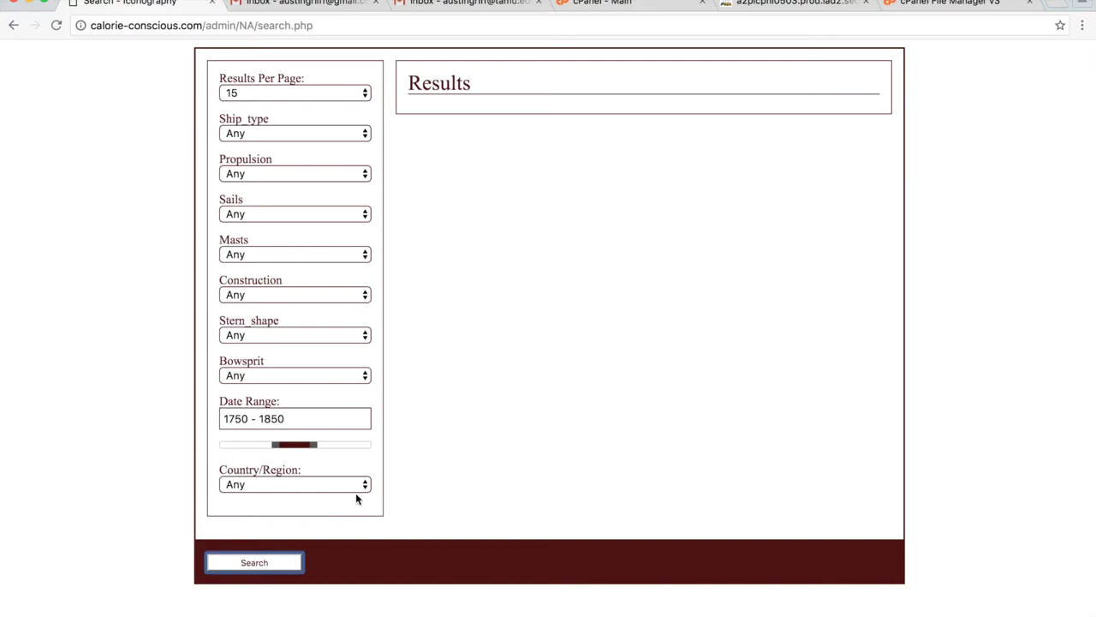
scroll(136, 470, down, 5)
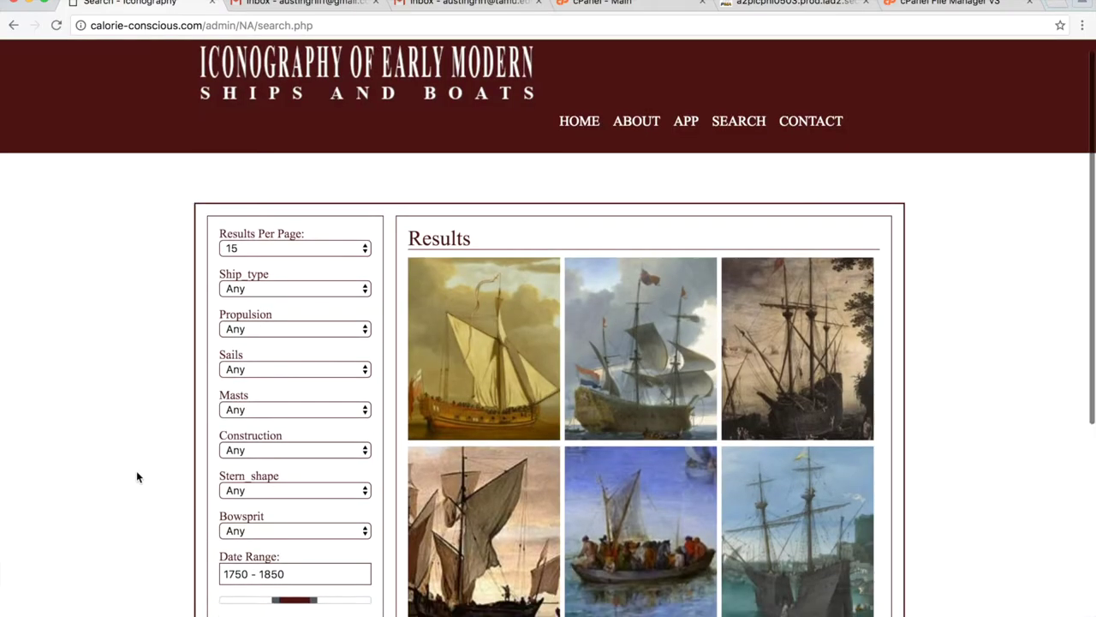
scroll(137, 471, up, 5)
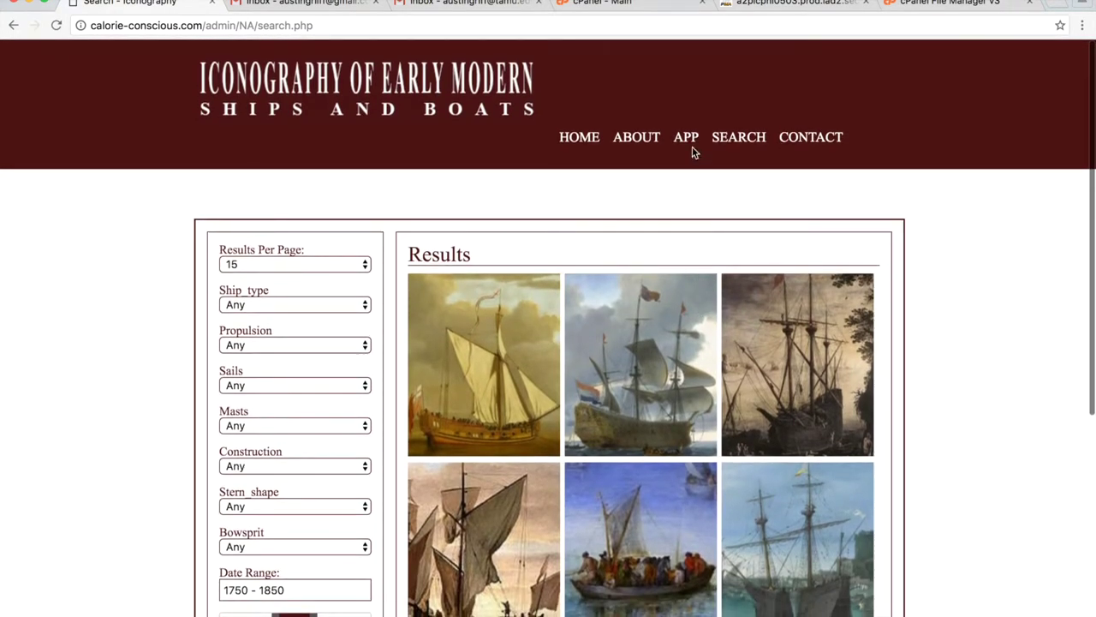
click(689, 143)
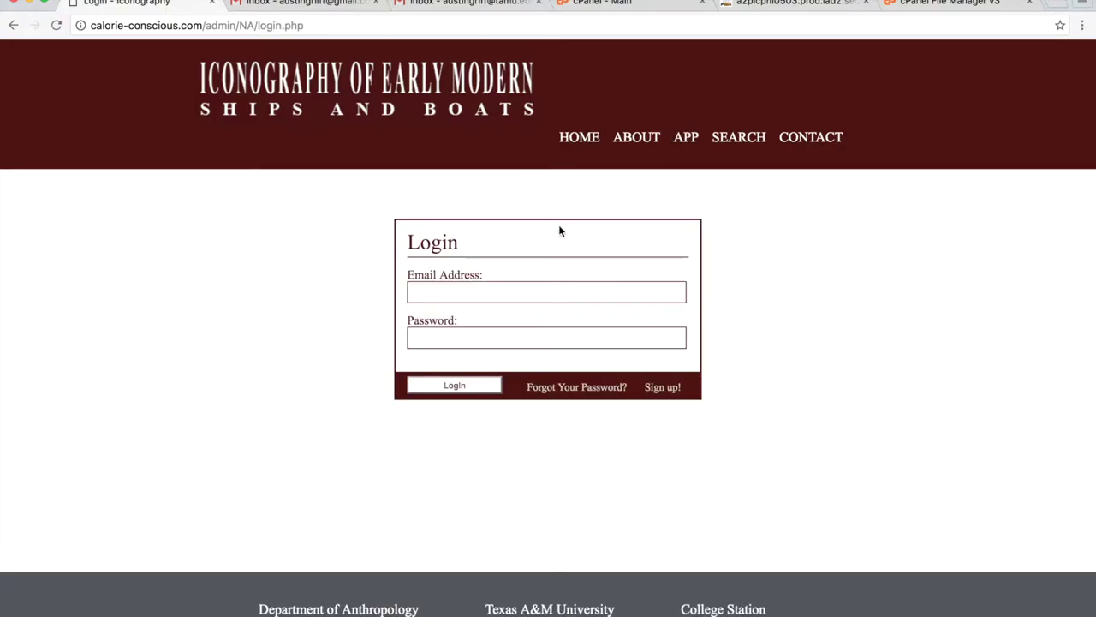
click(672, 292)
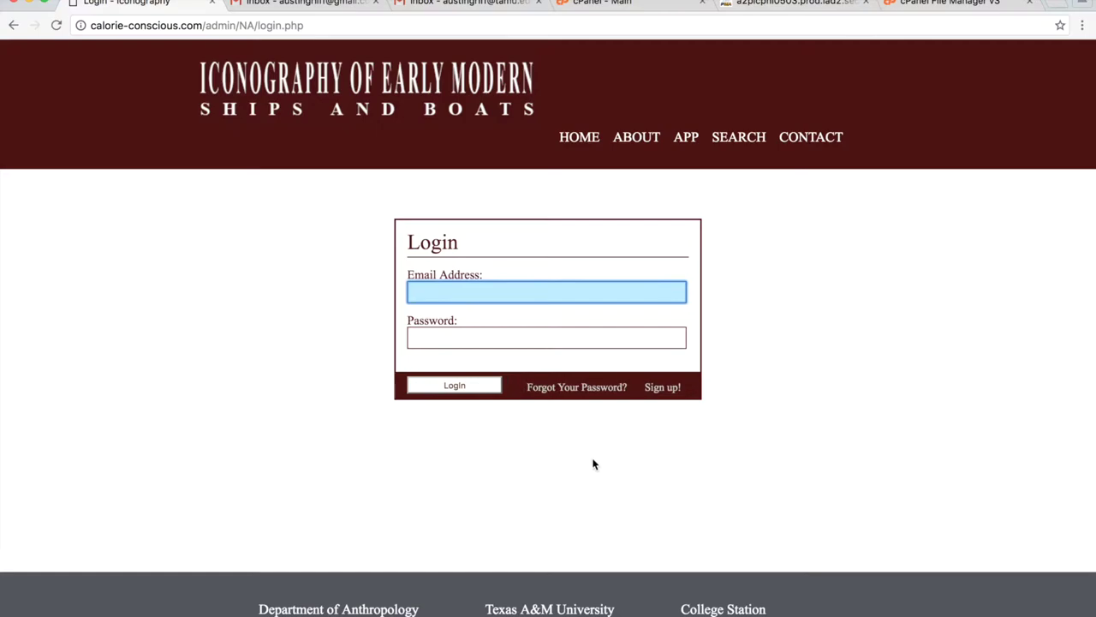
click(585, 145)
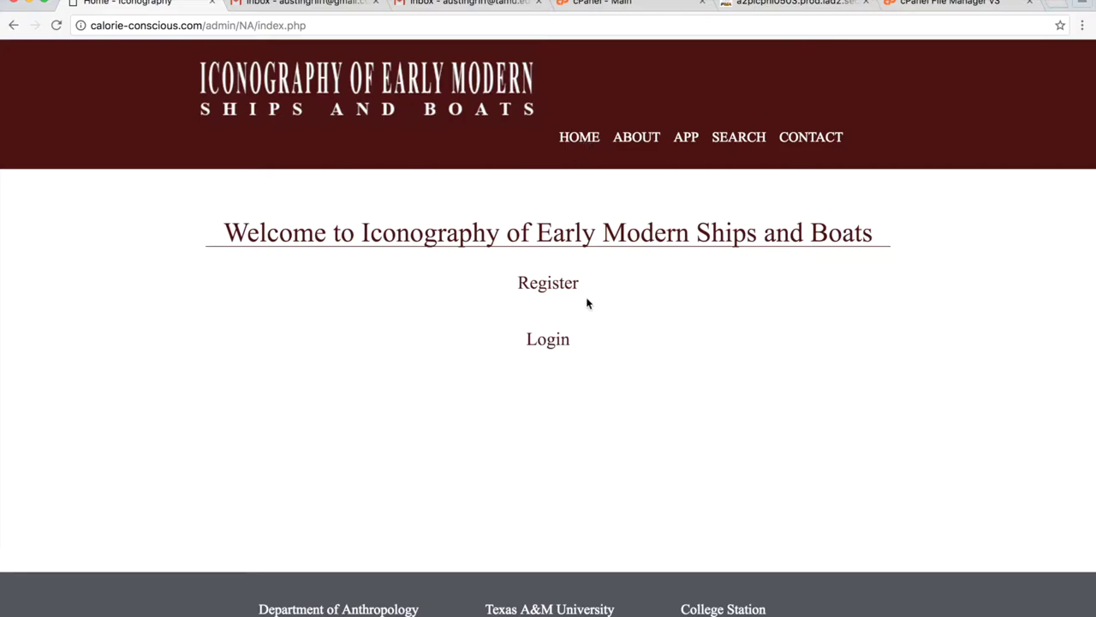
click(490, 3)
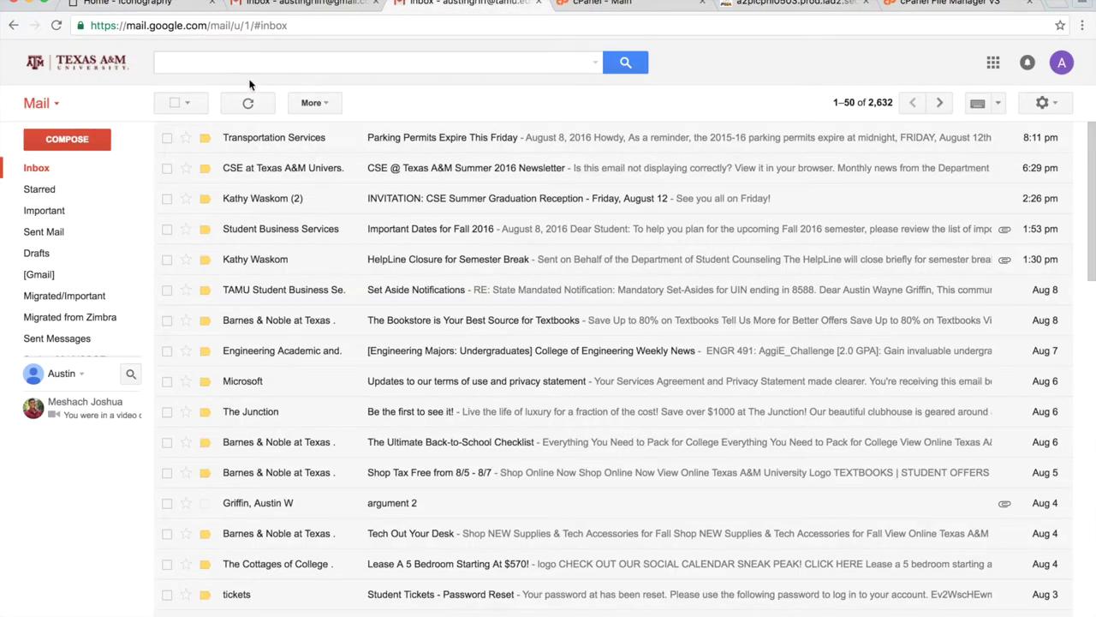
click(56, 26)
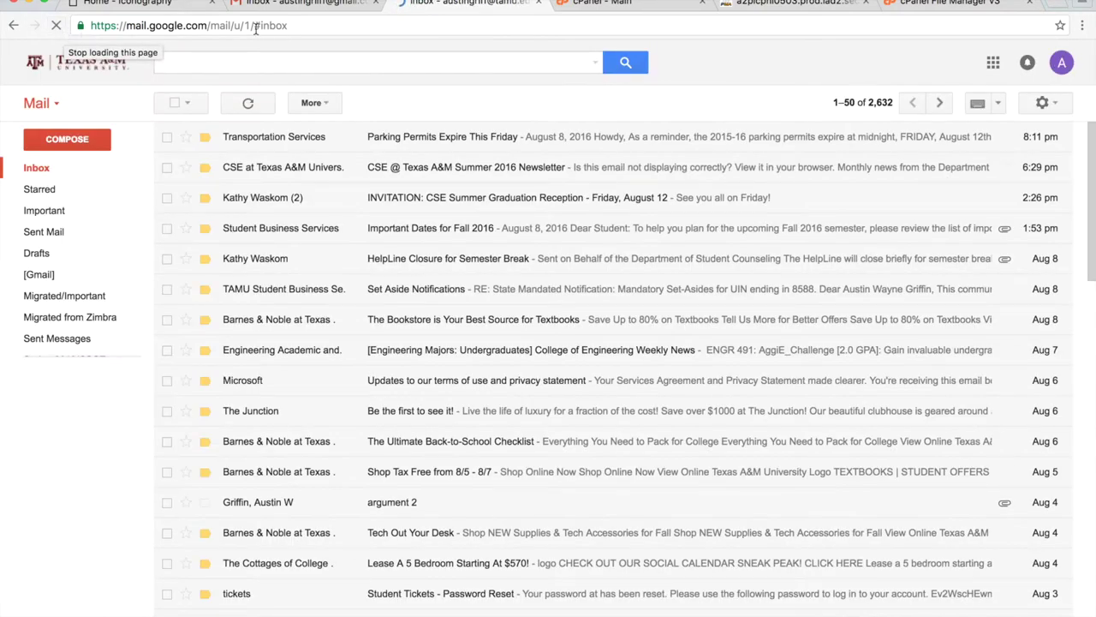
click(161, 3)
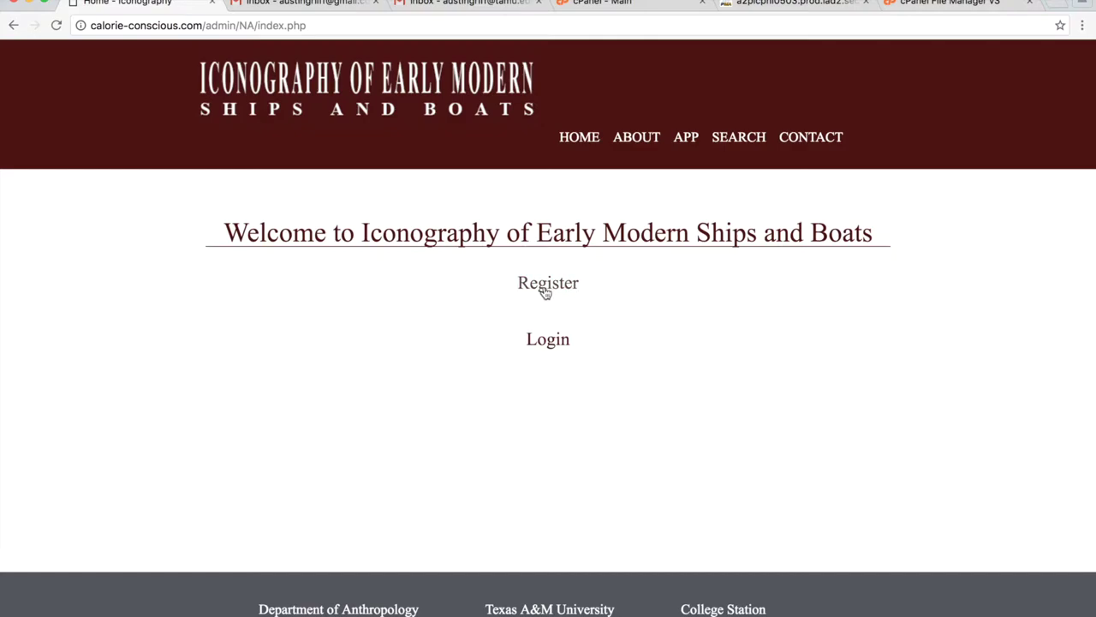
Log in with the saved email and password to enter the app section.
click(685, 135)
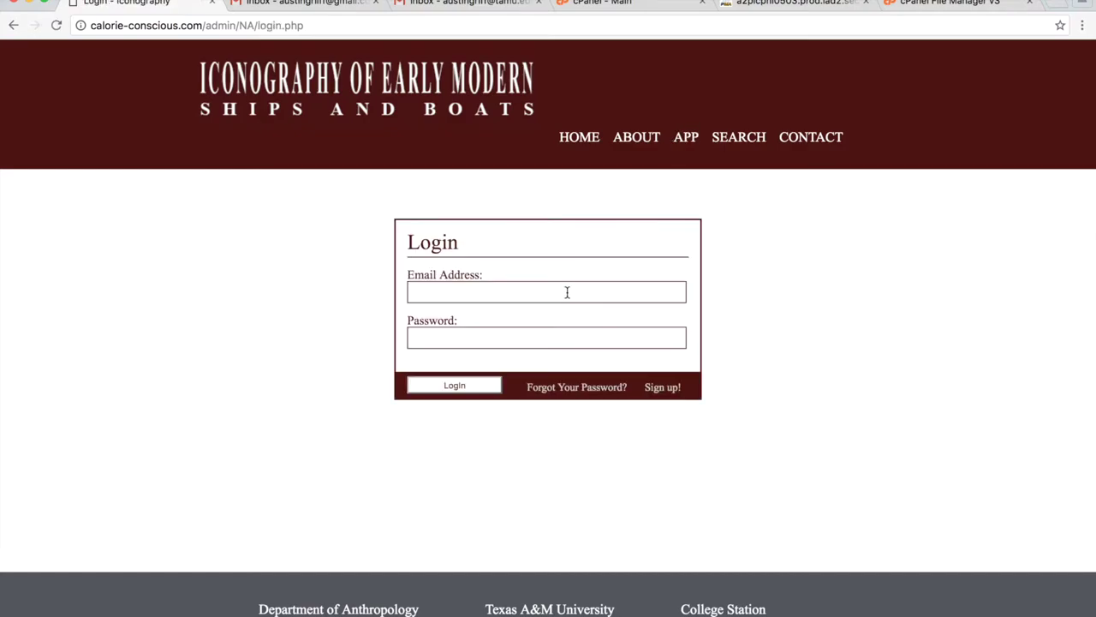
click(568, 291)
text(a)
key(Down)
key(Return)
key(Tab)
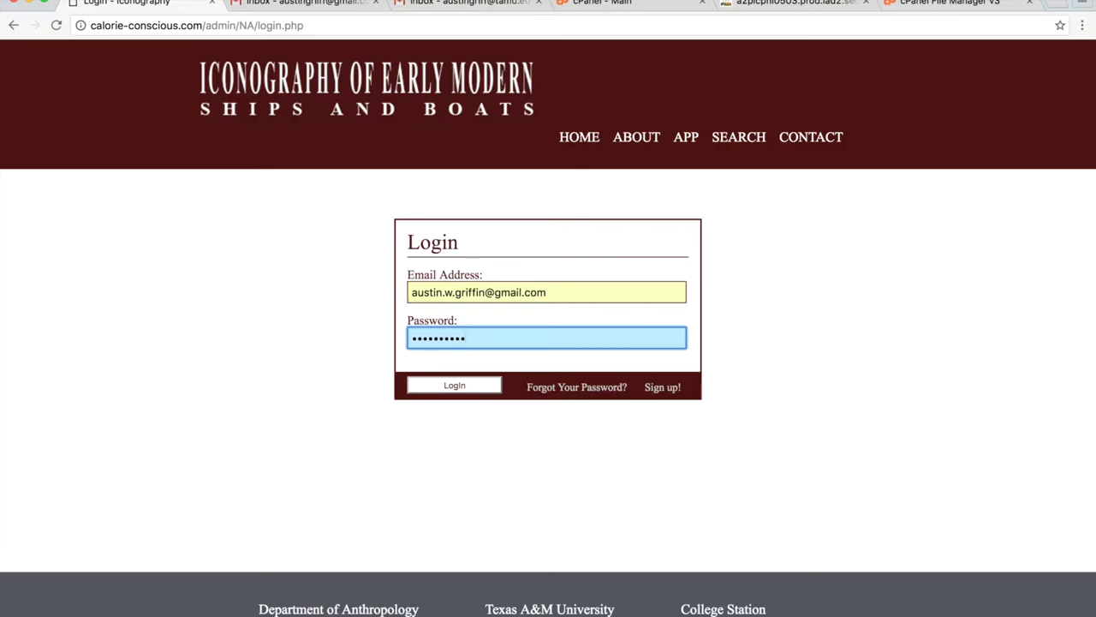
key(Return)
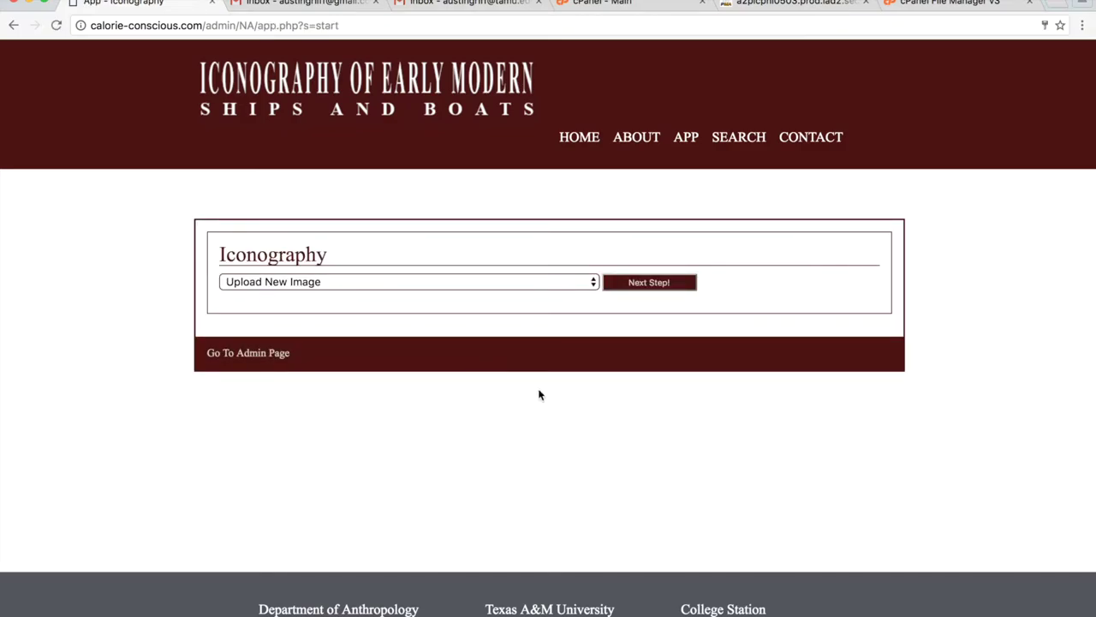
Choose to work with an existing image as the source.
click(574, 286)
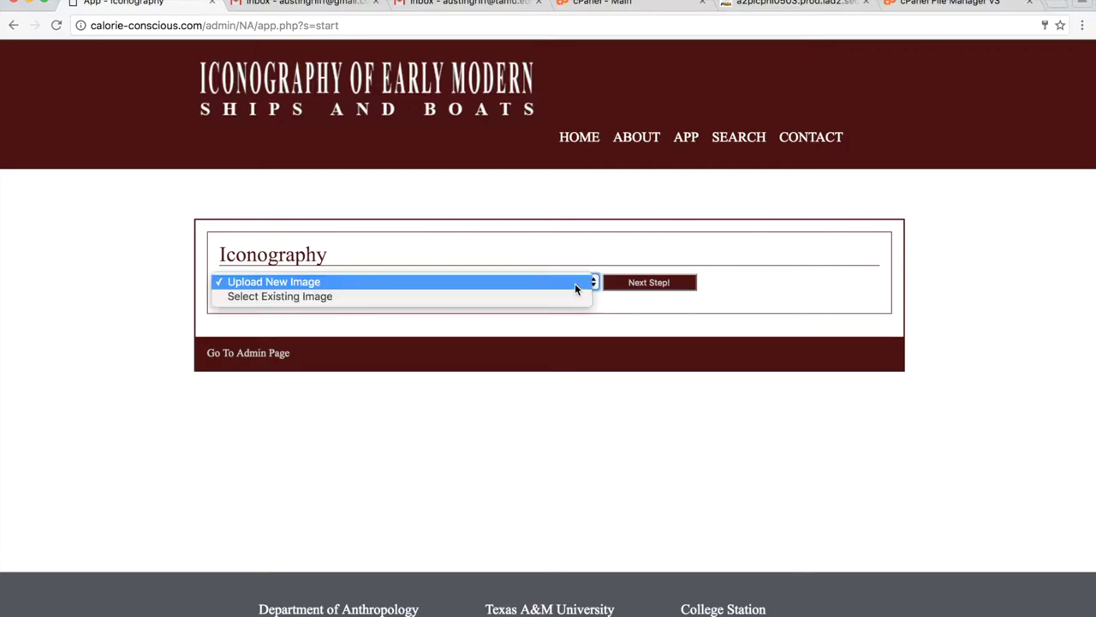
click(484, 298)
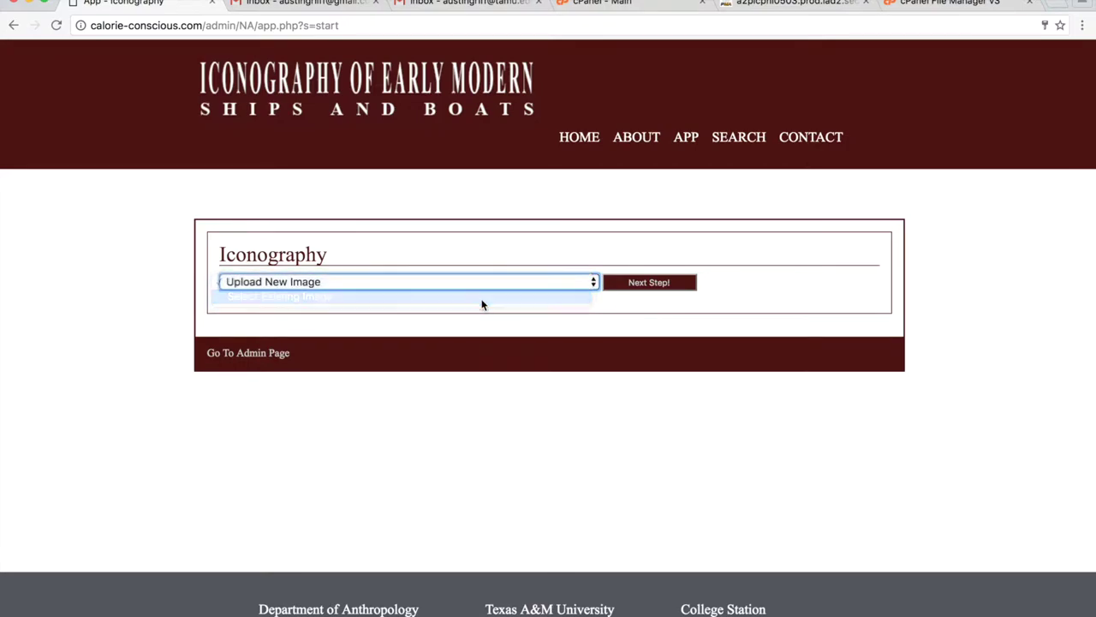
click(648, 283)
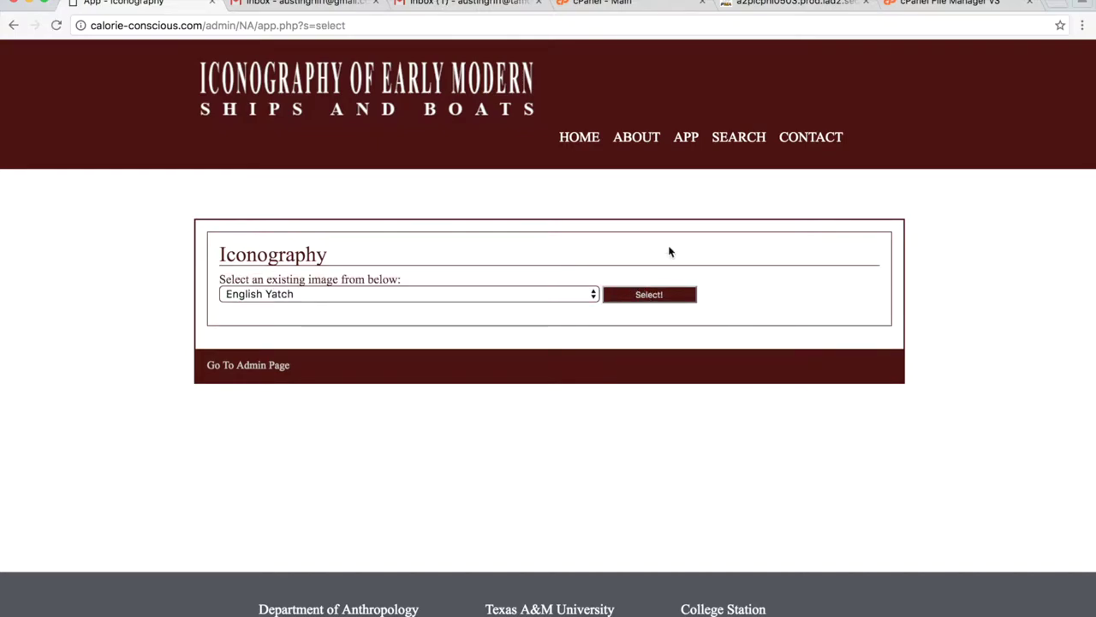
Browse the existing-images list and pick 1607 River Scene.
click(592, 297)
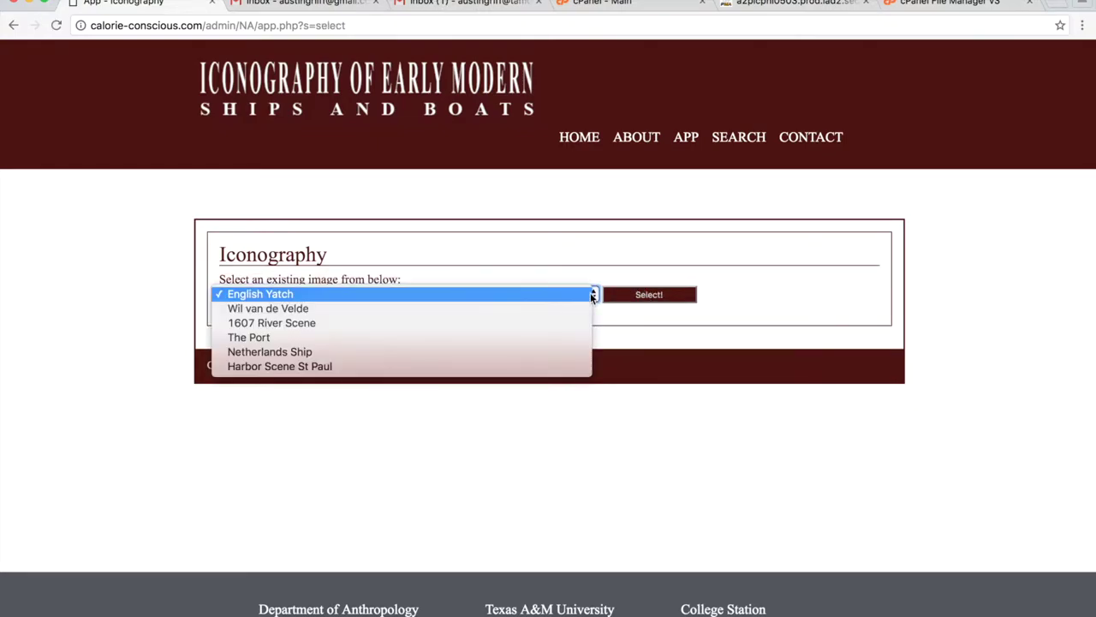
click(465, 270)
click(429, 296)
key(Down)
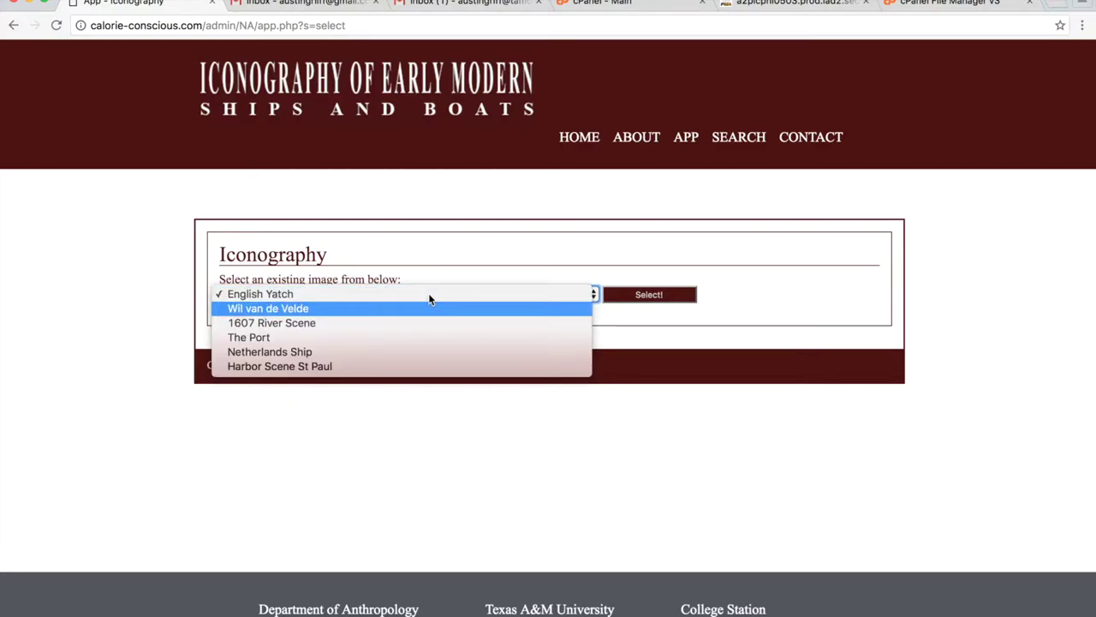
click(462, 445)
click(390, 296)
key(Down)
key(Down)
key(Down)
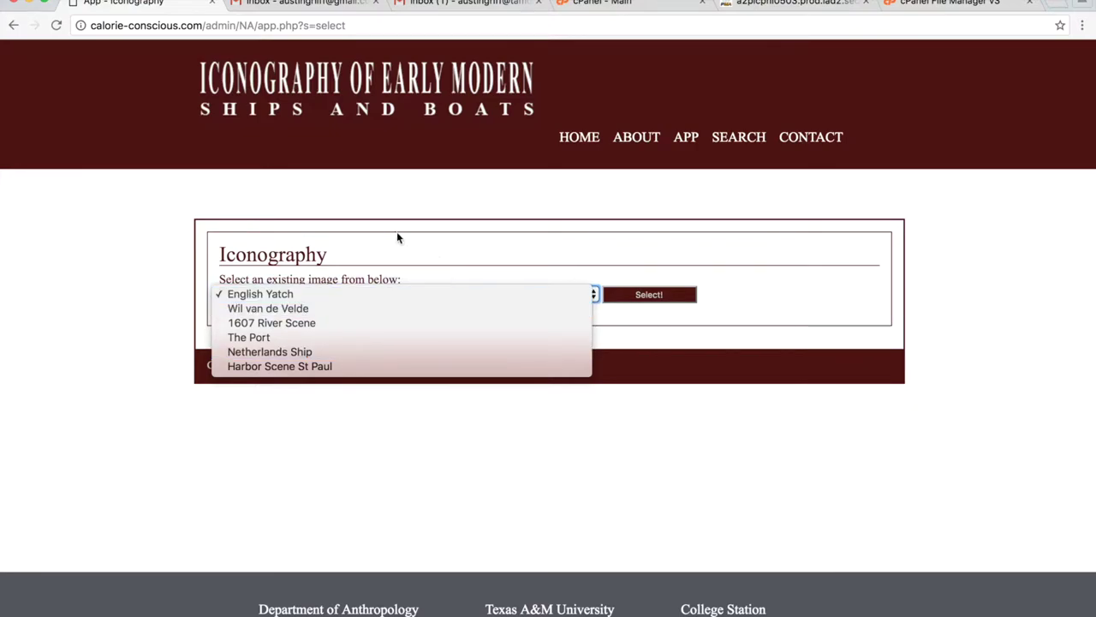
click(397, 238)
click(376, 295)
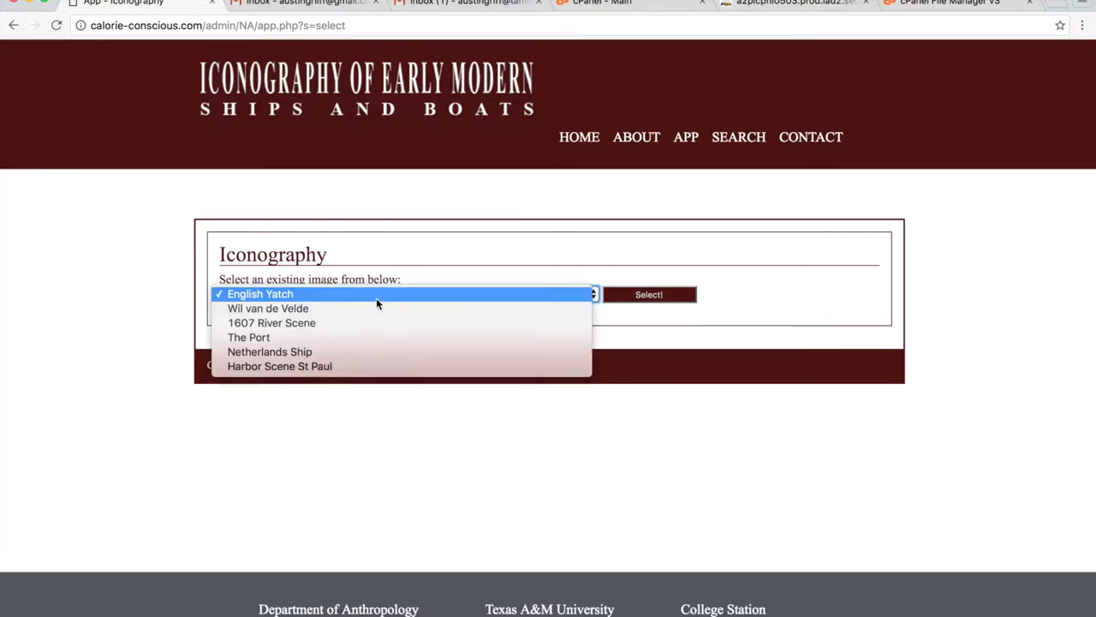
click(302, 323)
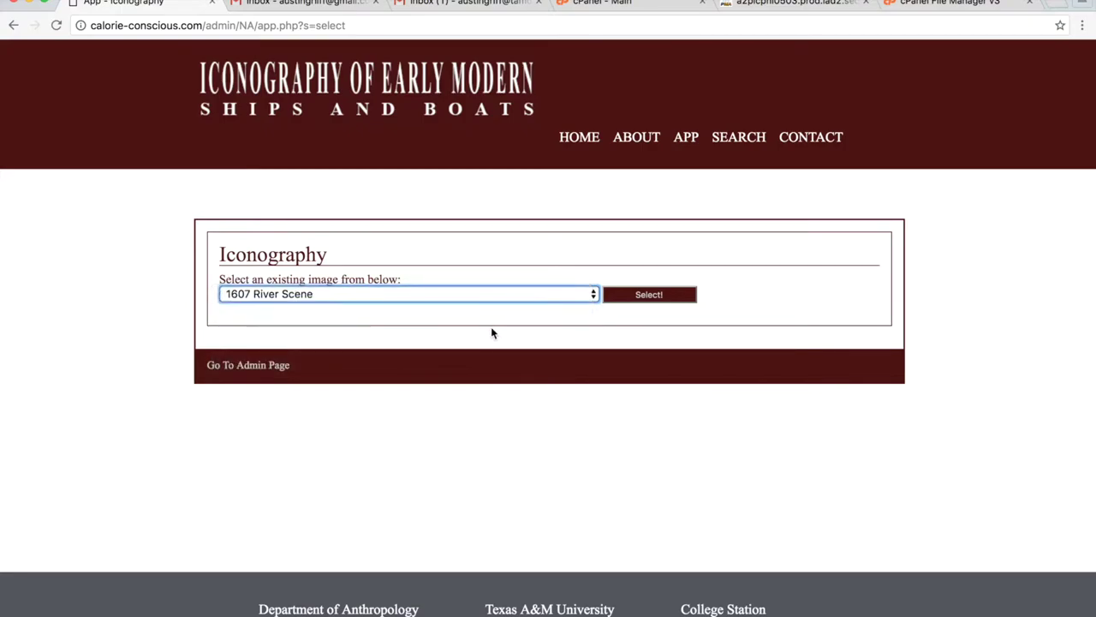
Load the 1607 River Scene painting for editing.
click(648, 295)
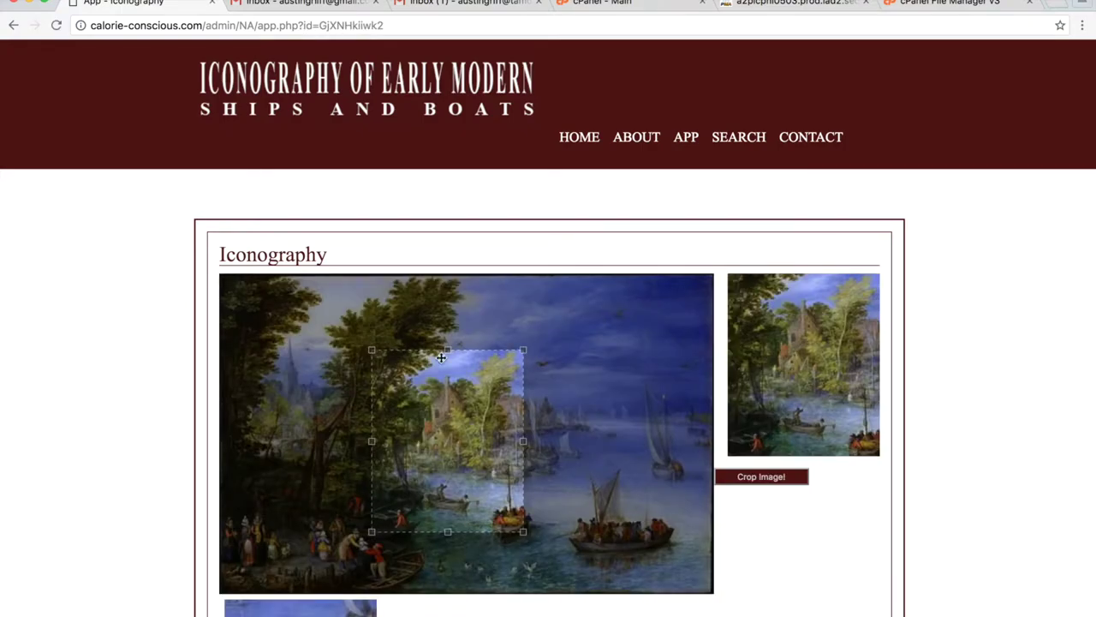
scroll(439, 360, down, 5)
scroll(634, 331, up, 1)
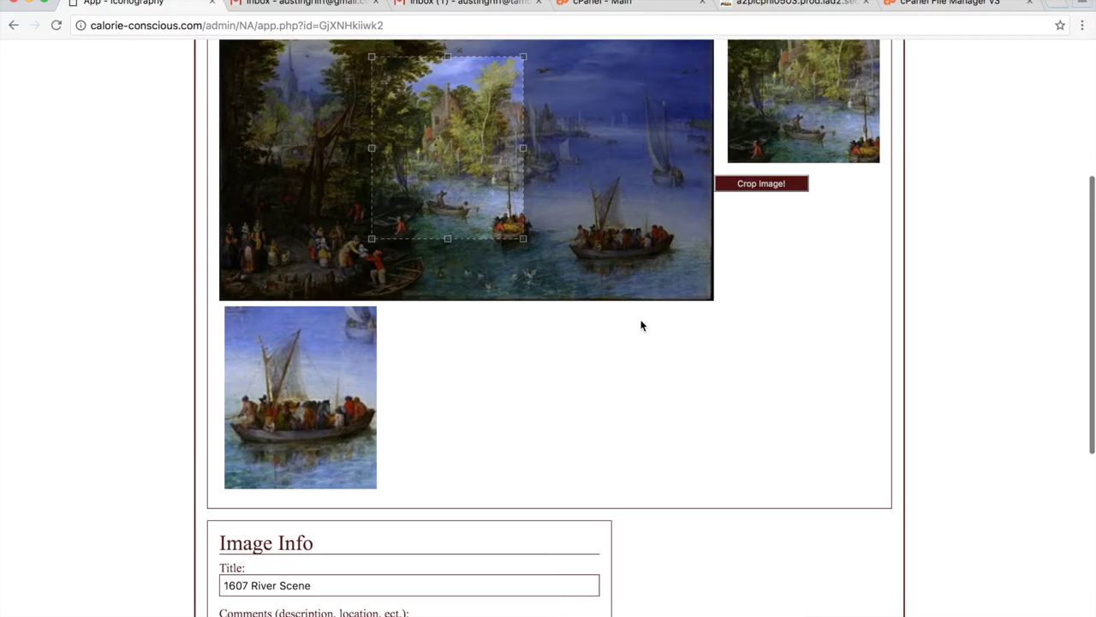
scroll(541, 384, up, 2)
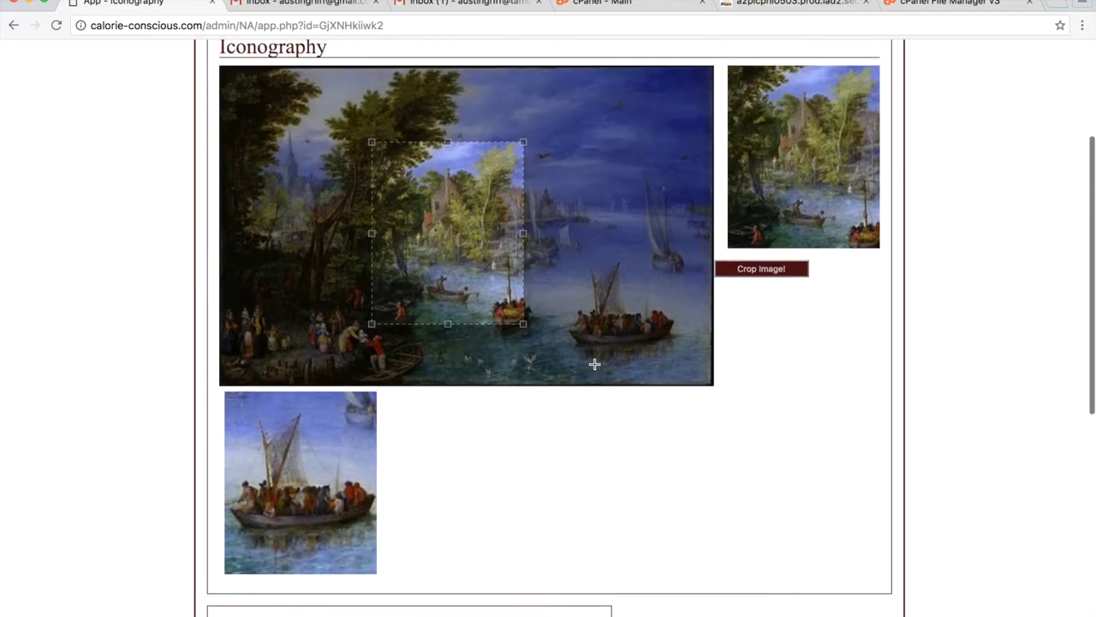
Open the sail-boat crop's Image Info and Taxonomy details, then go to the university inbox.
click(330, 484)
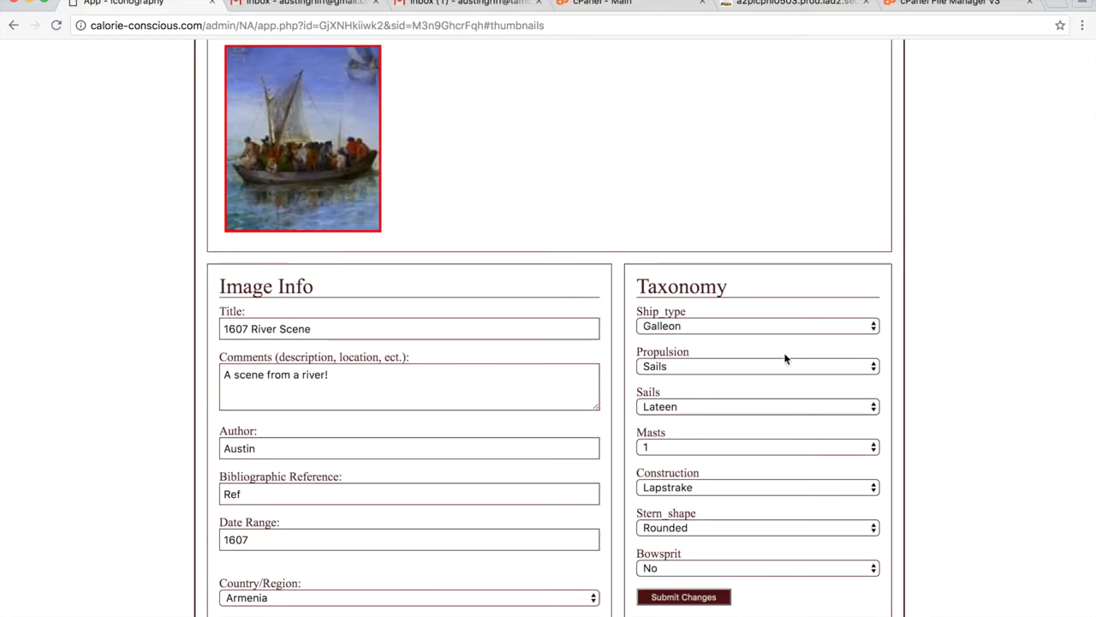
scroll(785, 357, up, 10)
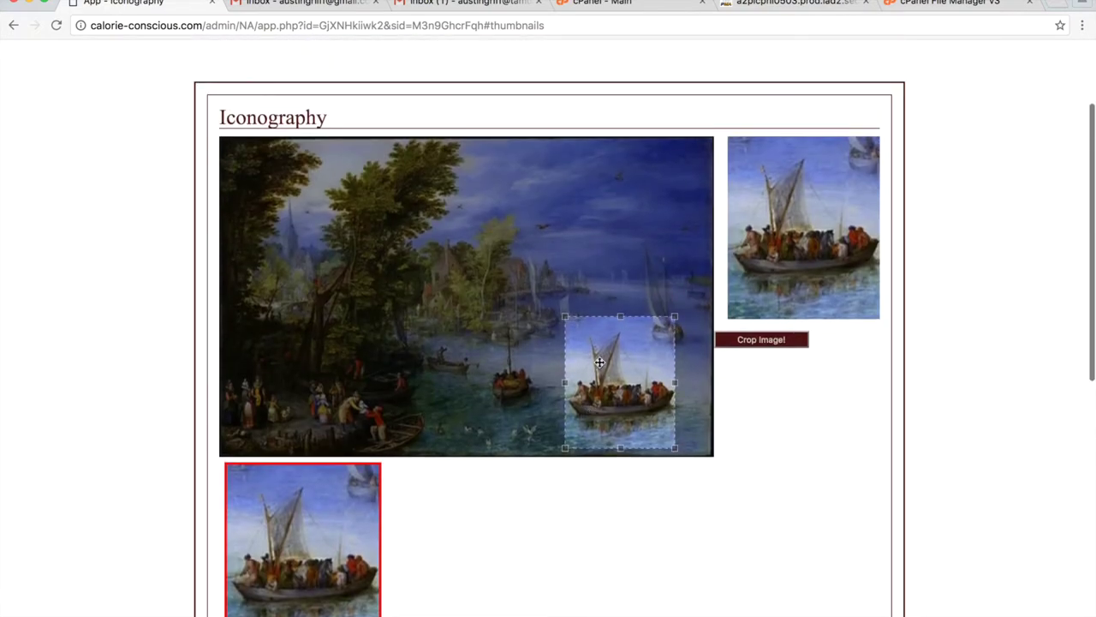
scroll(670, 523, down, 3)
scroll(670, 523, down, 5)
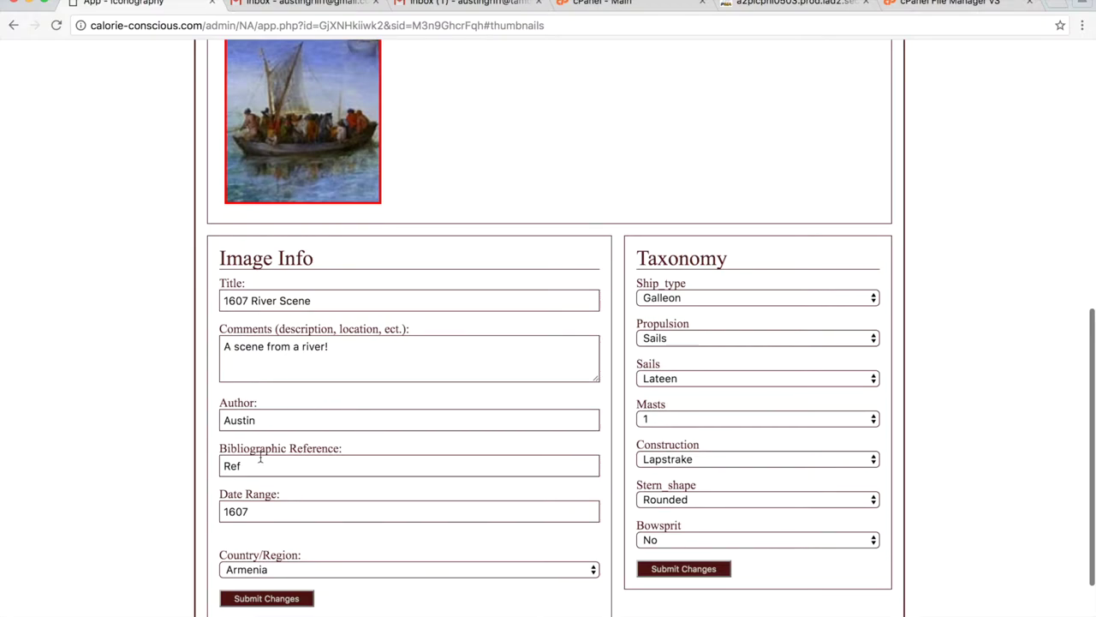
scroll(338, 497, up, 10)
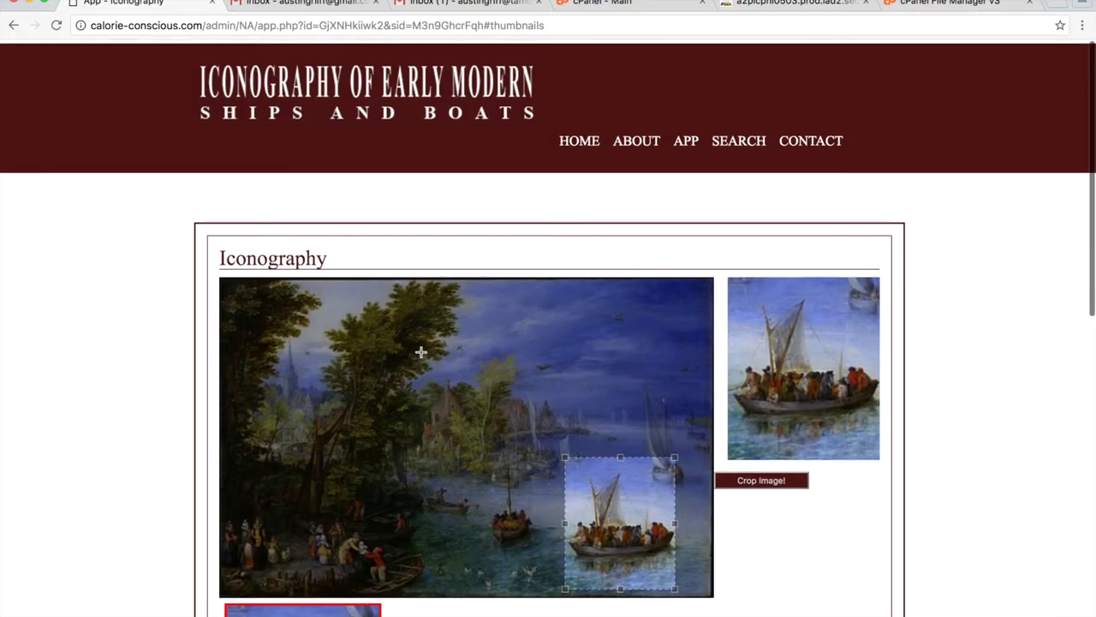
click(487, 6)
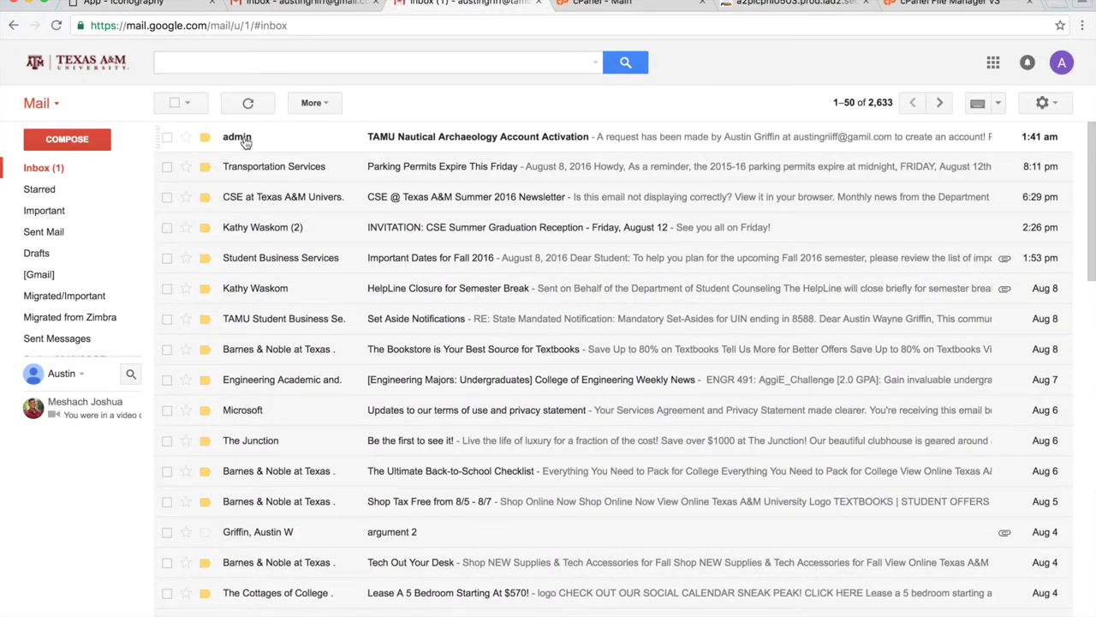
Open the Account Activation email and follow its link to activate the new account.
mouse_move(246, 142)
click(240, 139)
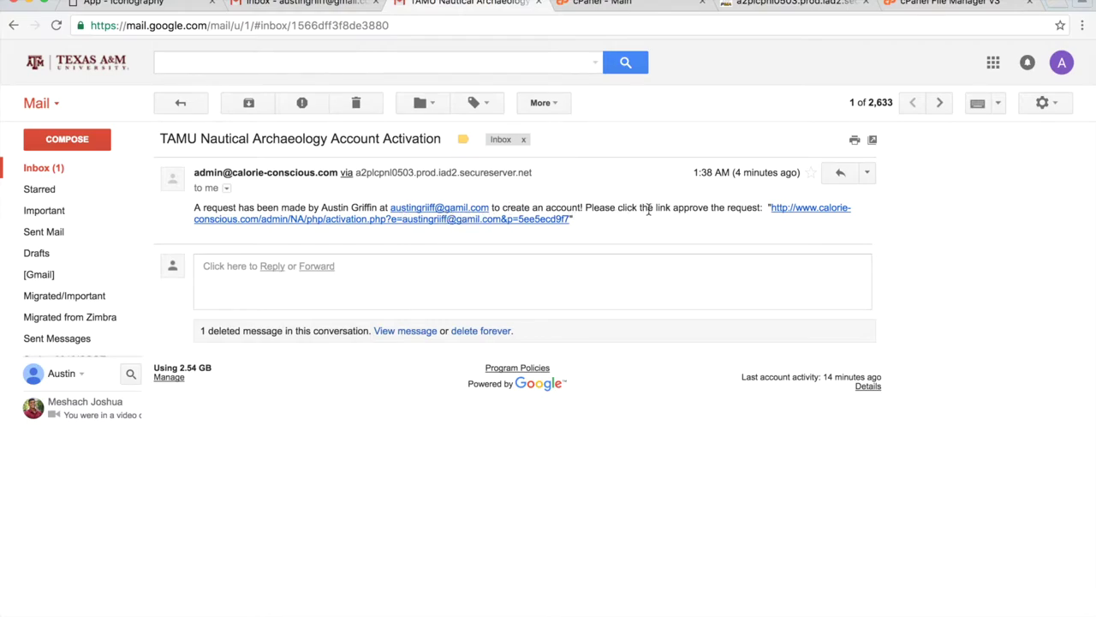
click(830, 215)
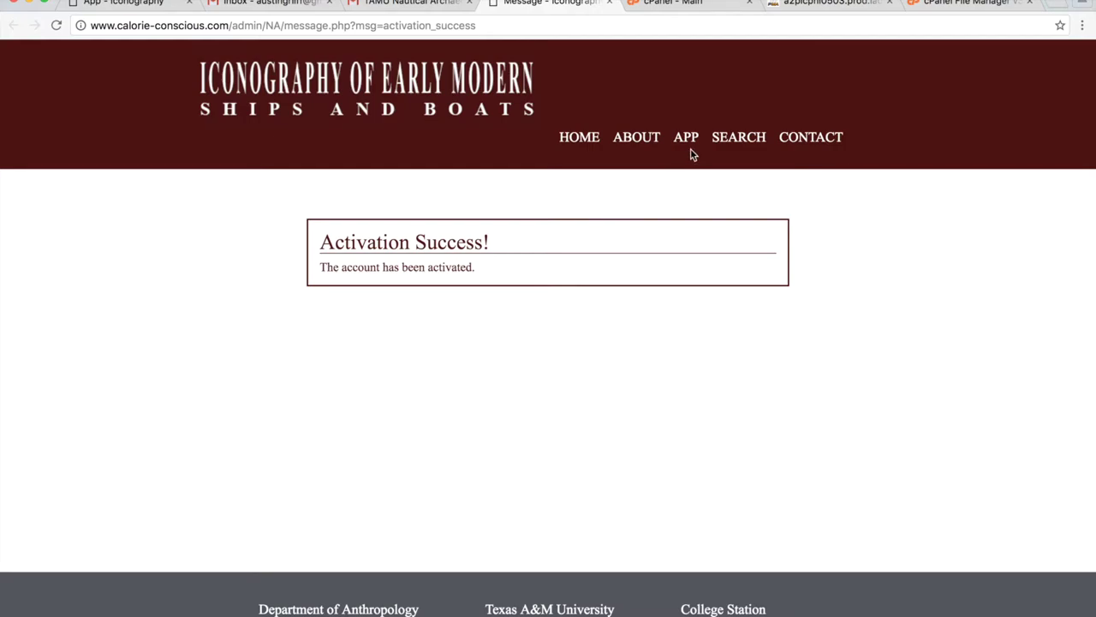
Read the Test message in the university Gmail inbox, then head back to the ship app.
click(257, 2)
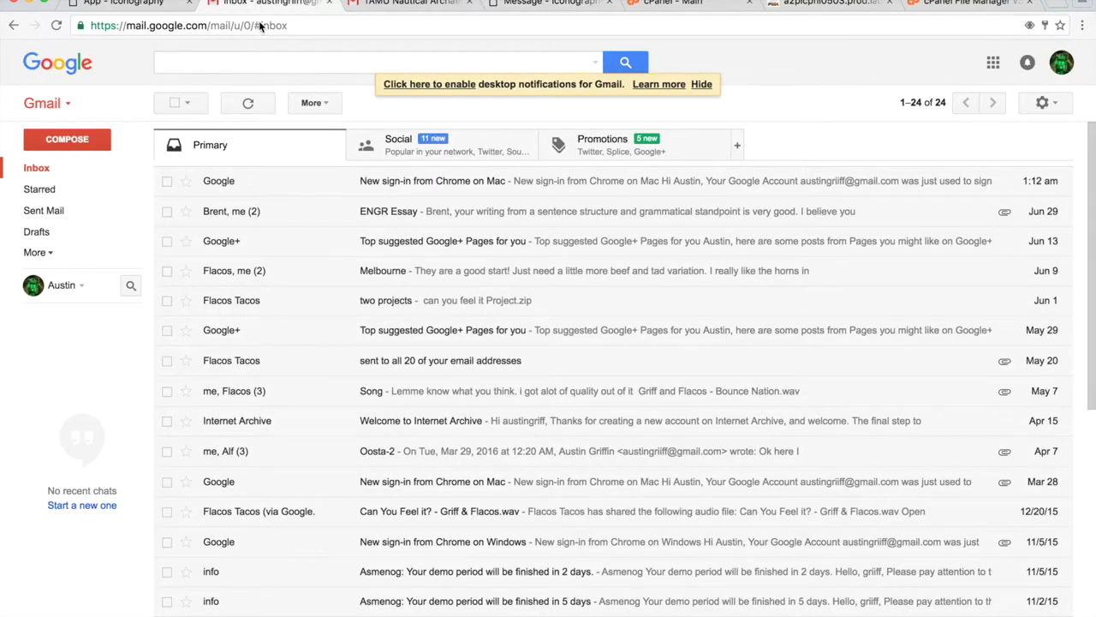
click(438, 4)
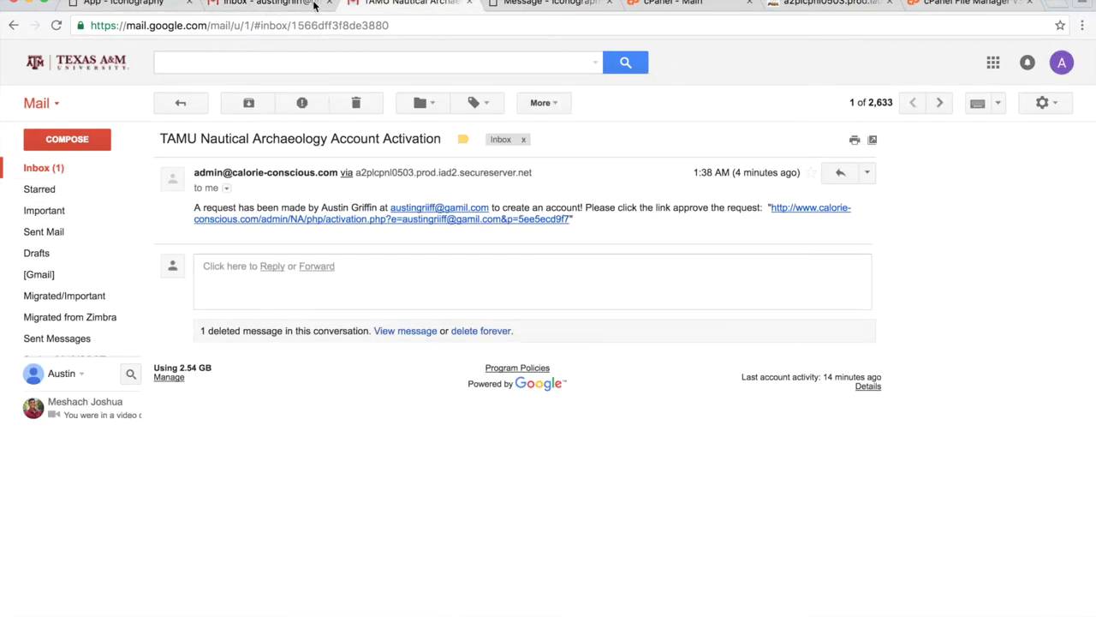
click(41, 169)
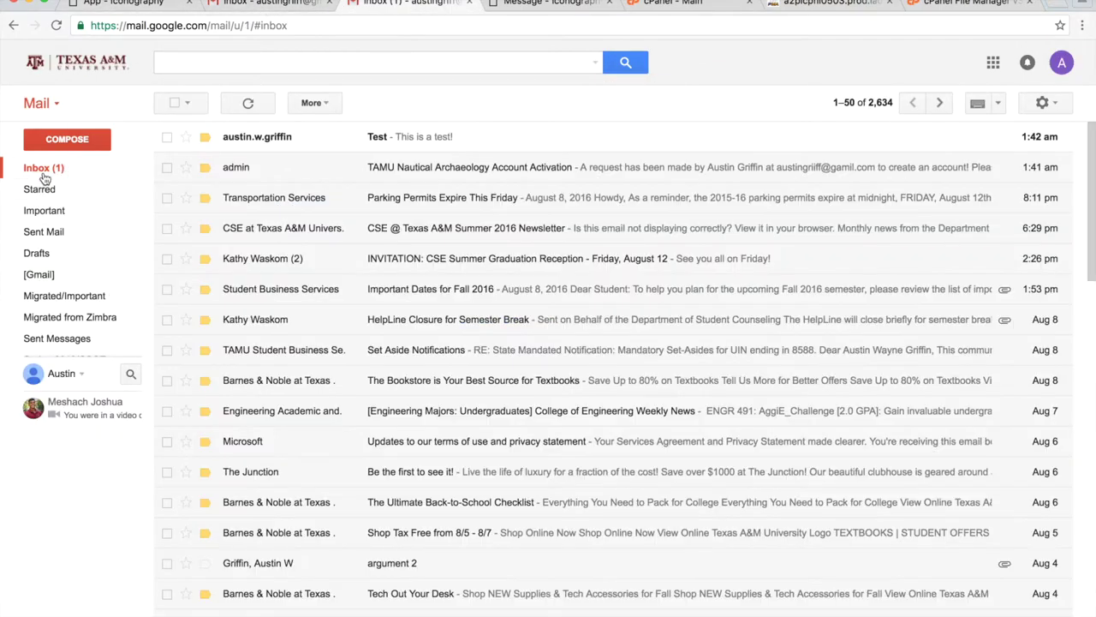
click(295, 138)
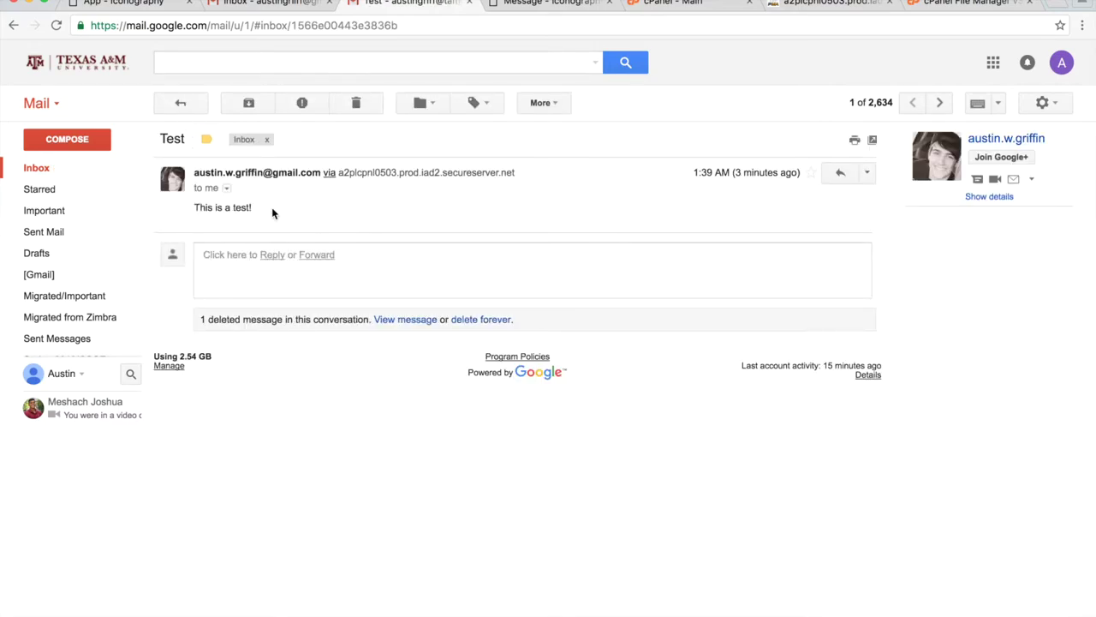
click(66, 169)
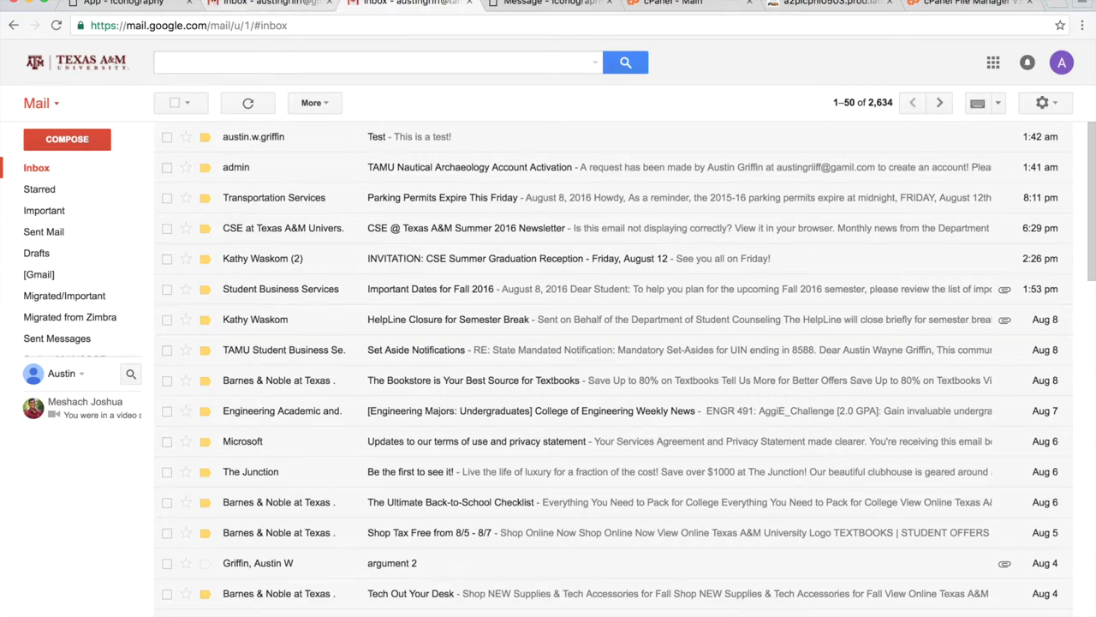
click(127, 4)
Set the 1607 River Scene region to Bahrain, add 'Griffin' to the author, and submit.
scroll(352, 398, down, 10)
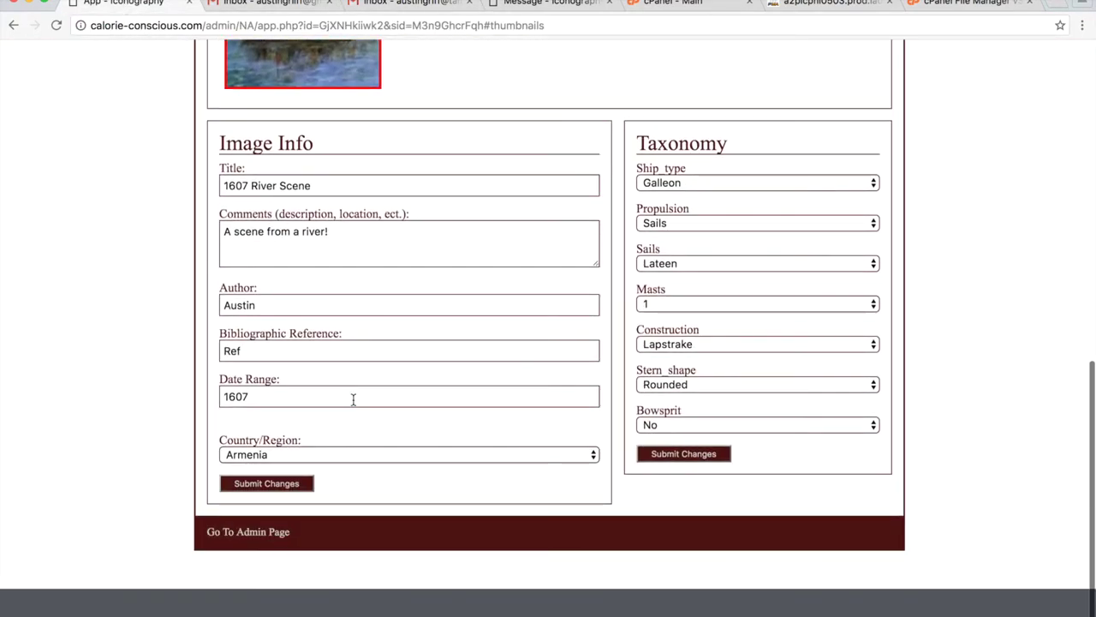
scroll(352, 399, up, 5)
scroll(355, 403, down, 5)
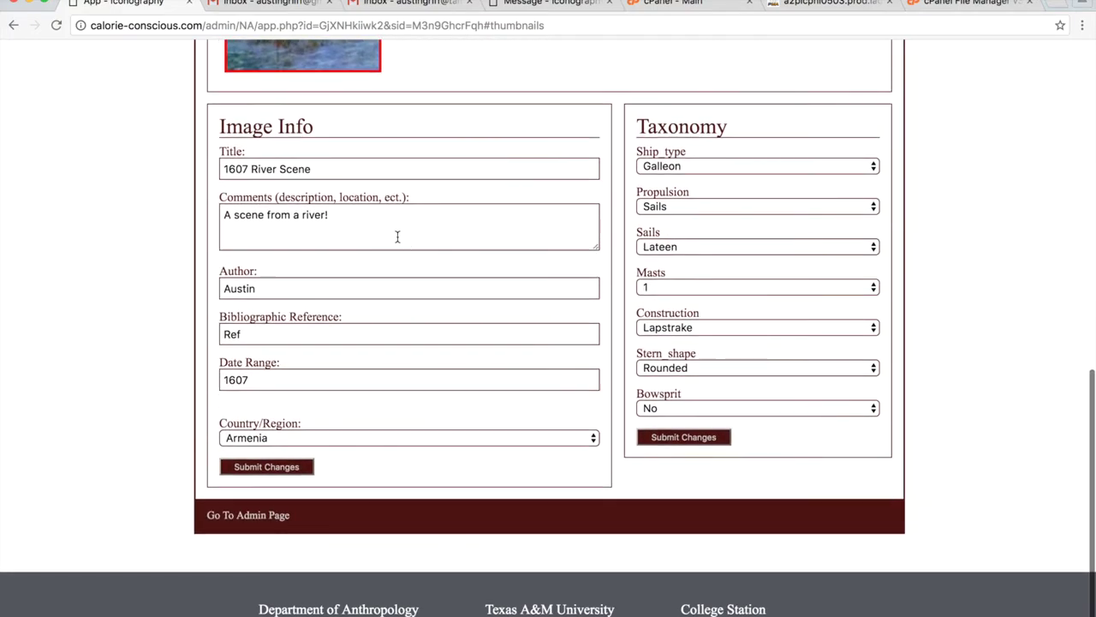
click(292, 436)
click(289, 513)
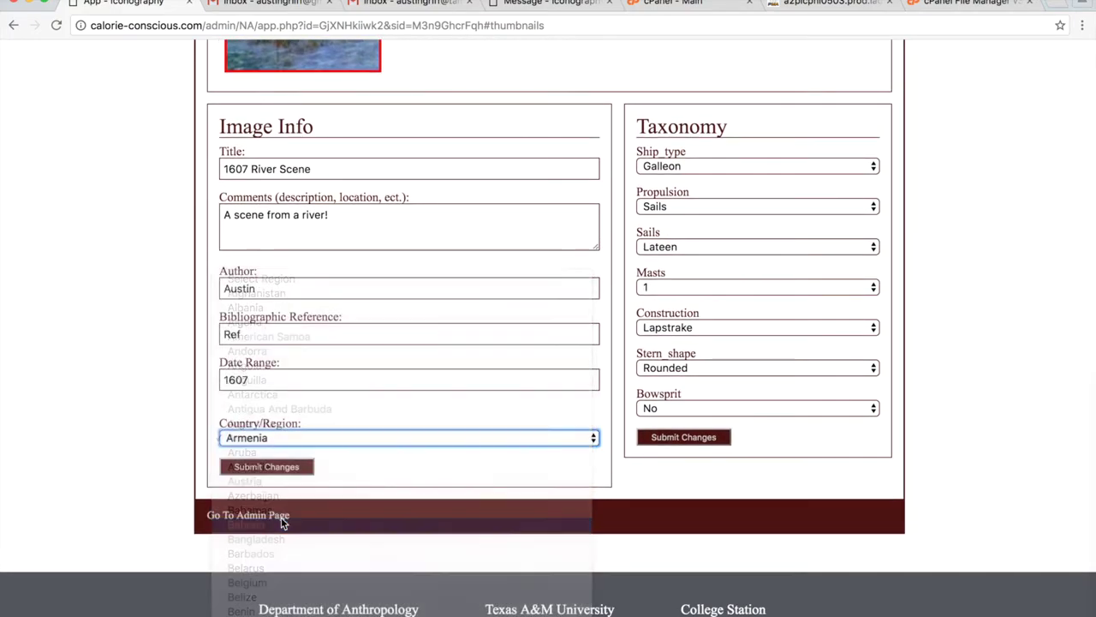
click(291, 288)
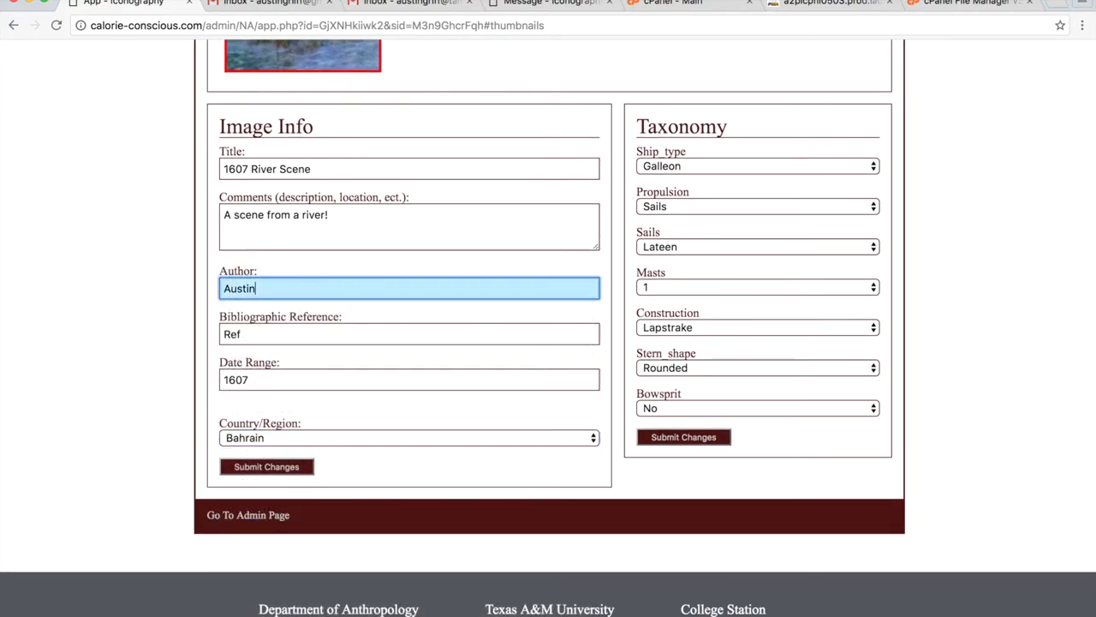
text(Griffin)
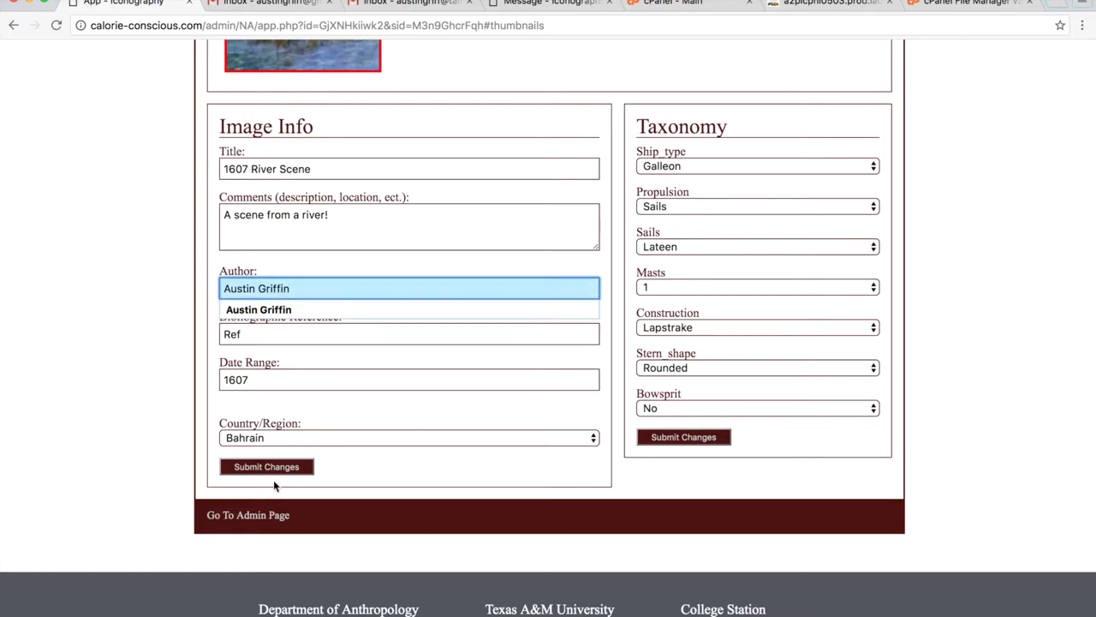
click(271, 469)
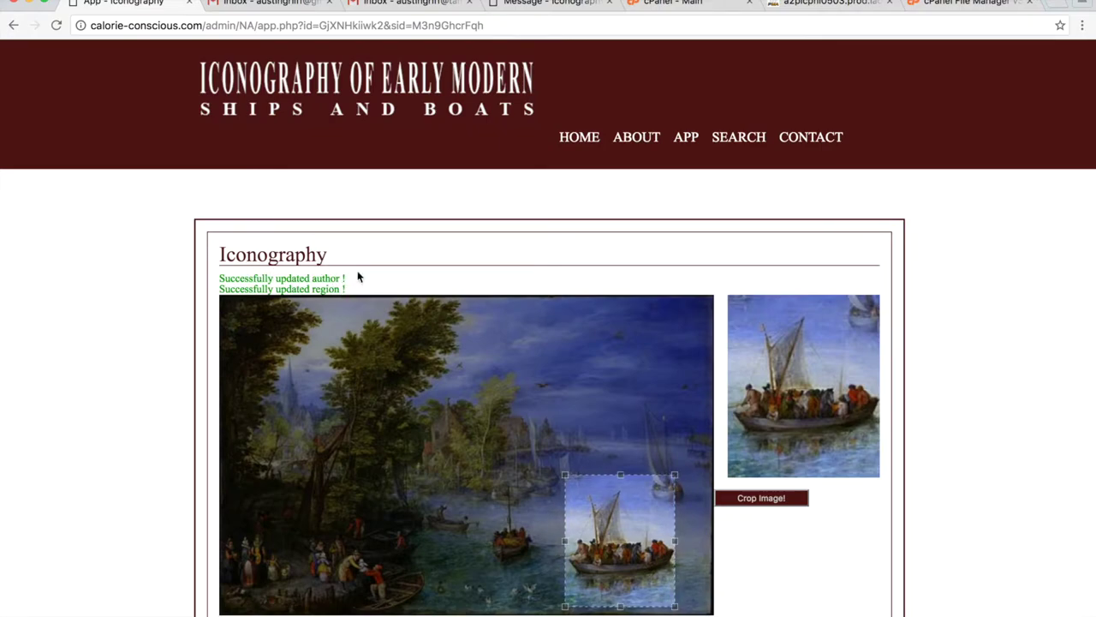
scroll(480, 391, down, 10)
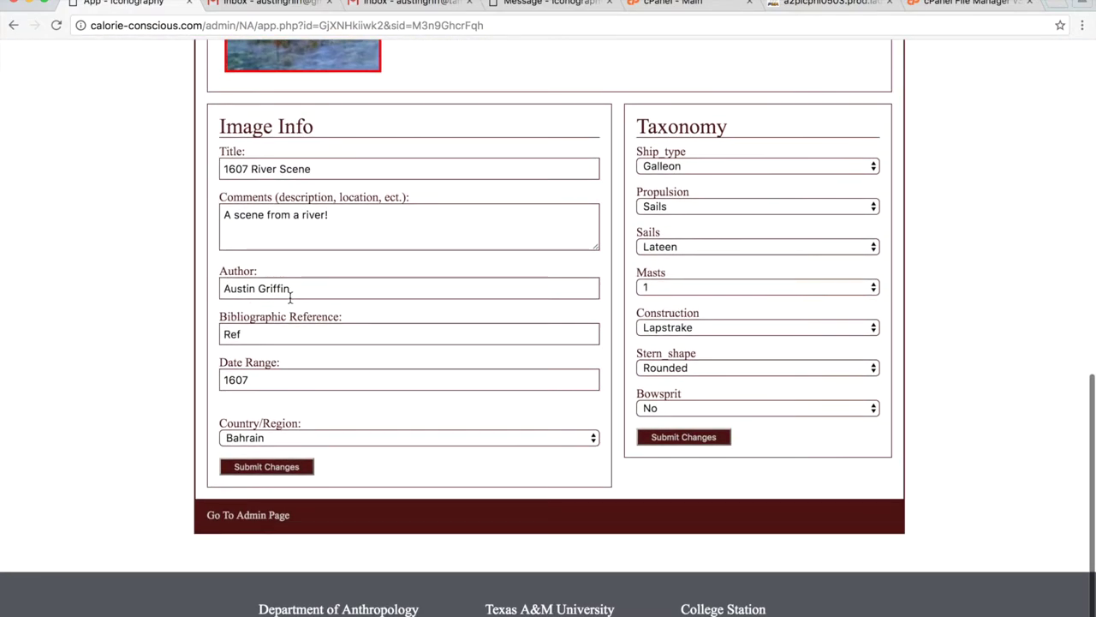
scroll(436, 440, up, 2)
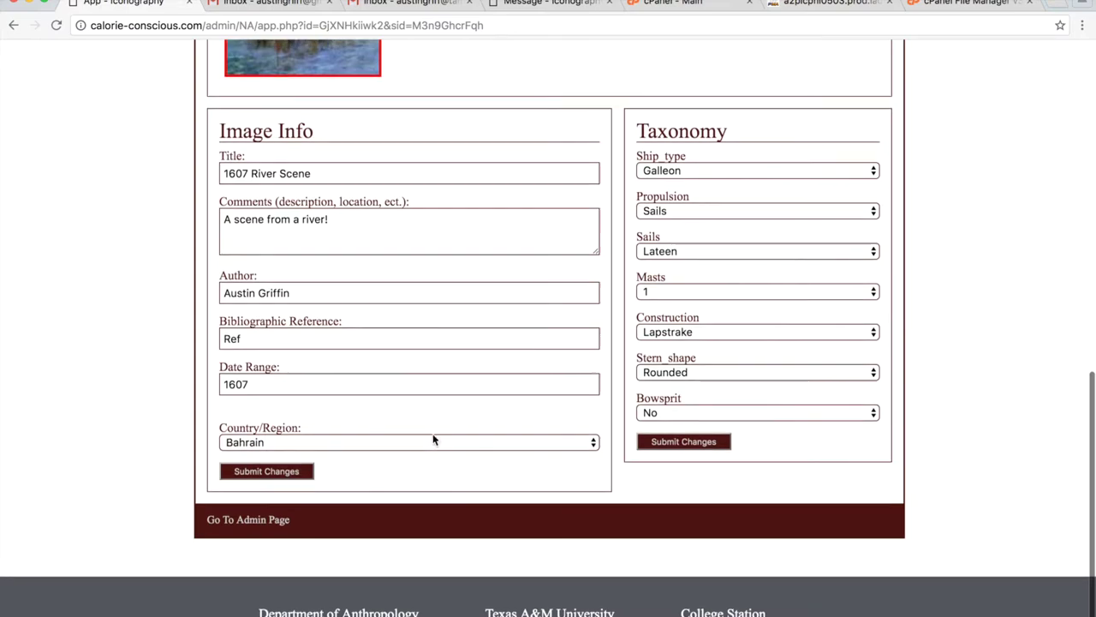
scroll(707, 343, up, 5)
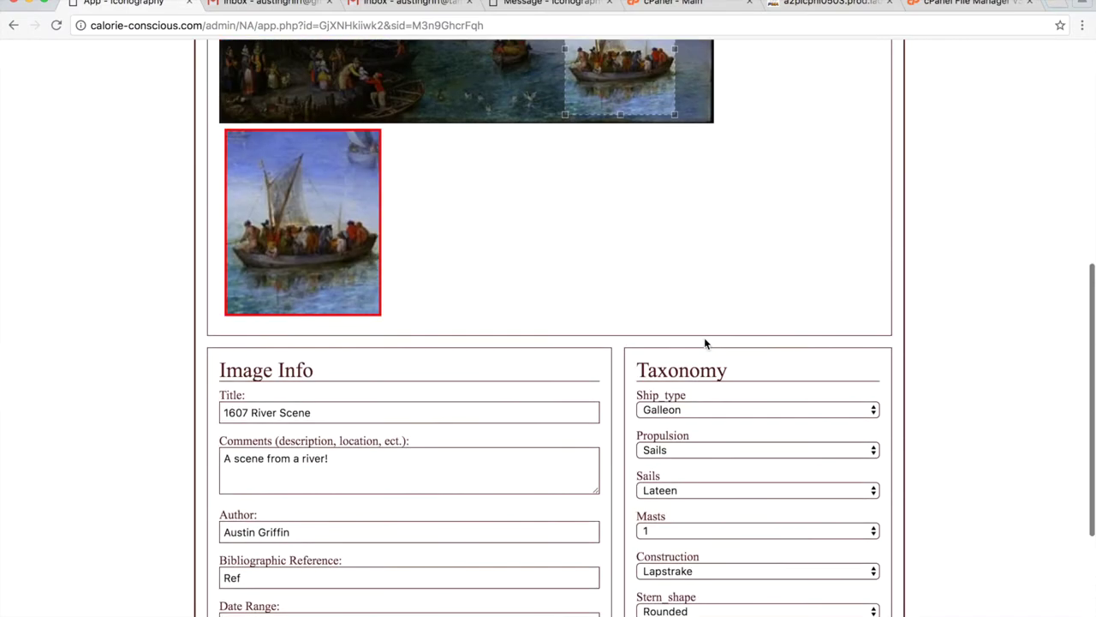
scroll(831, 308, down, 5)
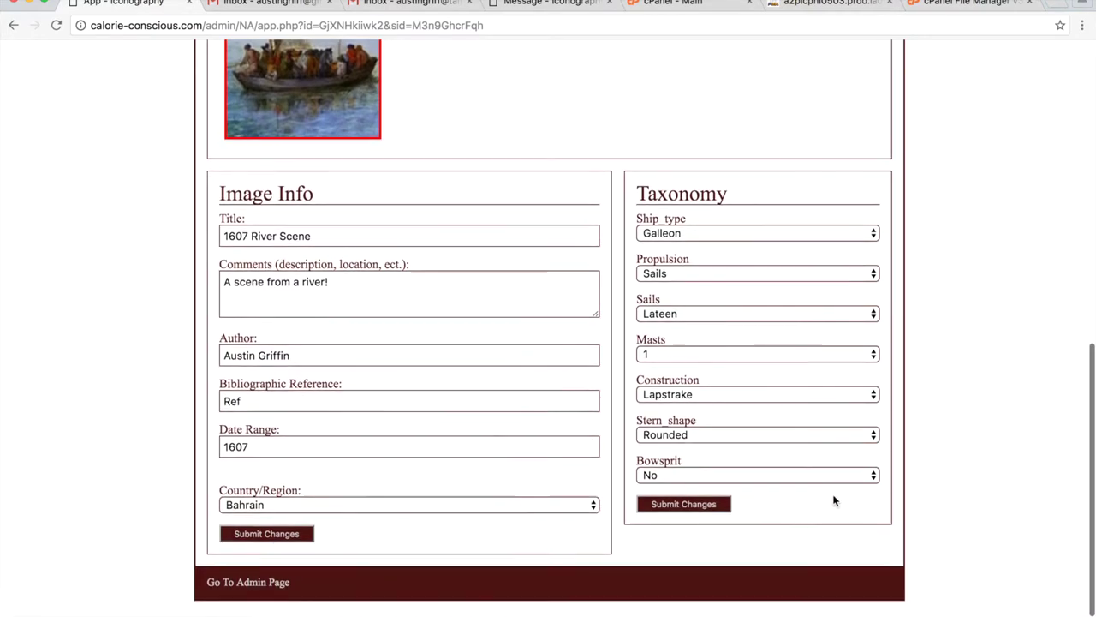
scroll(761, 475, down, 3)
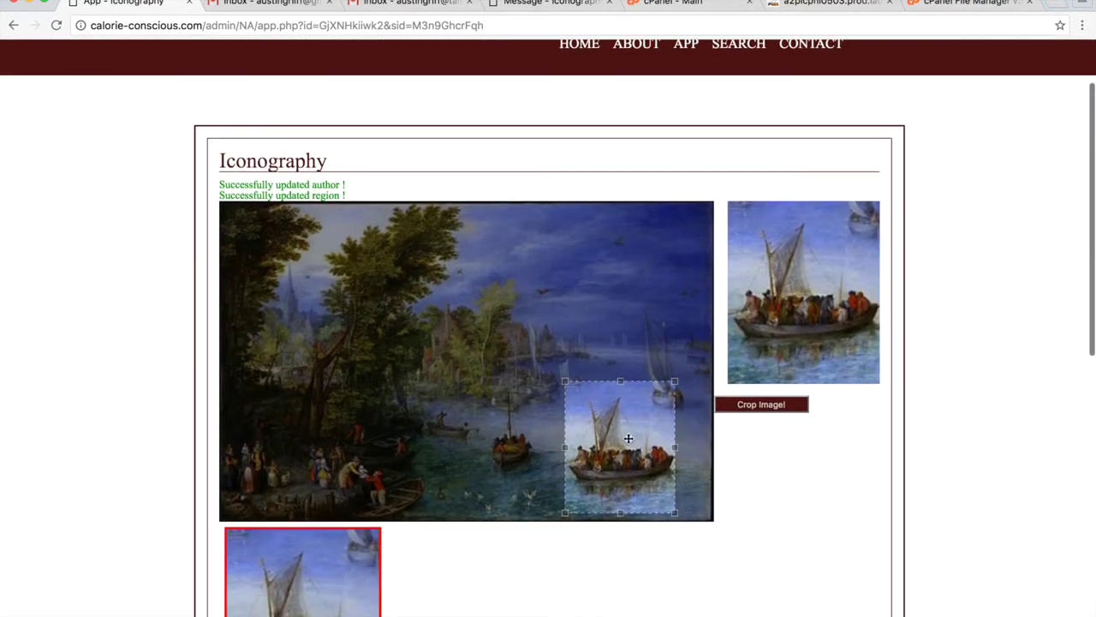
Crop the painting to the distant sailboat and save it as a thumbnail.
drag(643, 434, 659, 349)
drag(585, 296, 624, 326)
drag(642, 369, 652, 354)
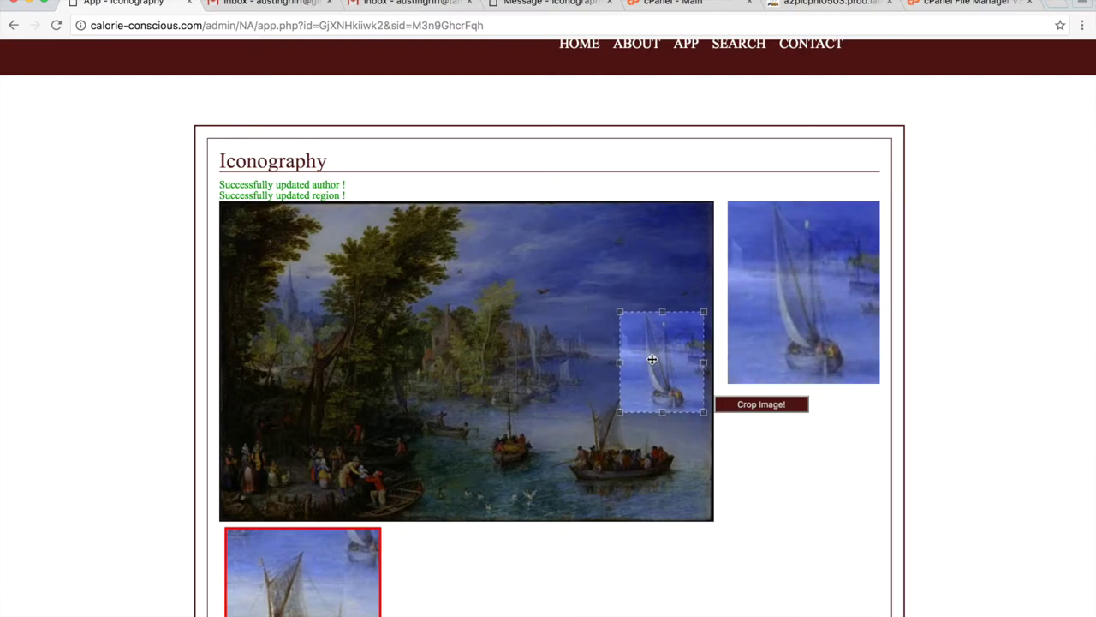
click(762, 405)
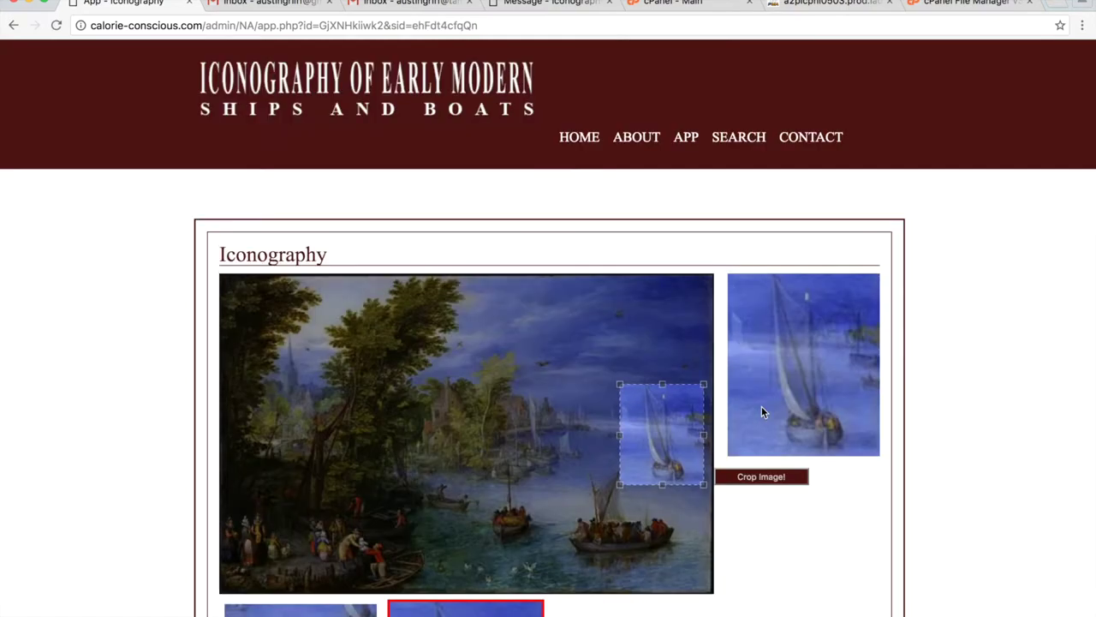
scroll(761, 413, down, 3)
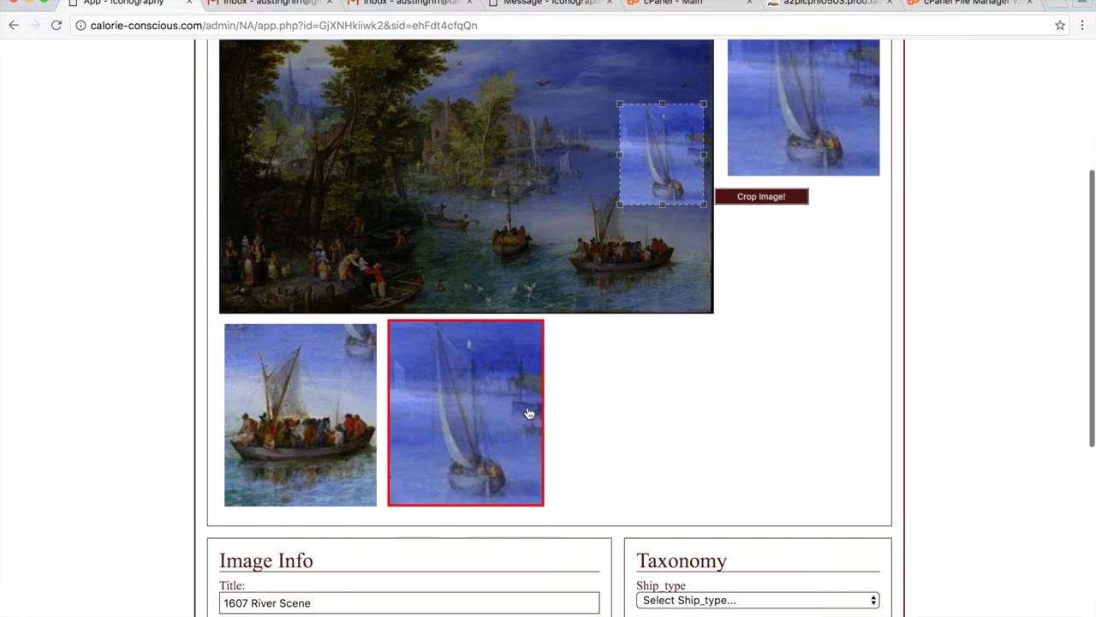
scroll(767, 428, down, 1)
scroll(766, 428, down, 4)
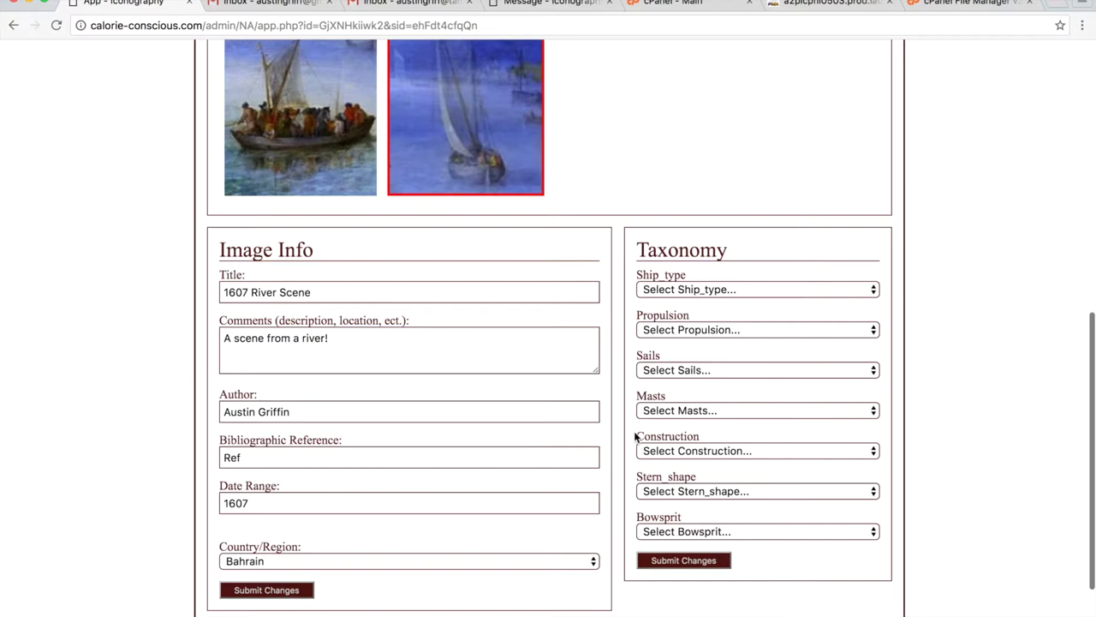
scroll(604, 255, up, 1)
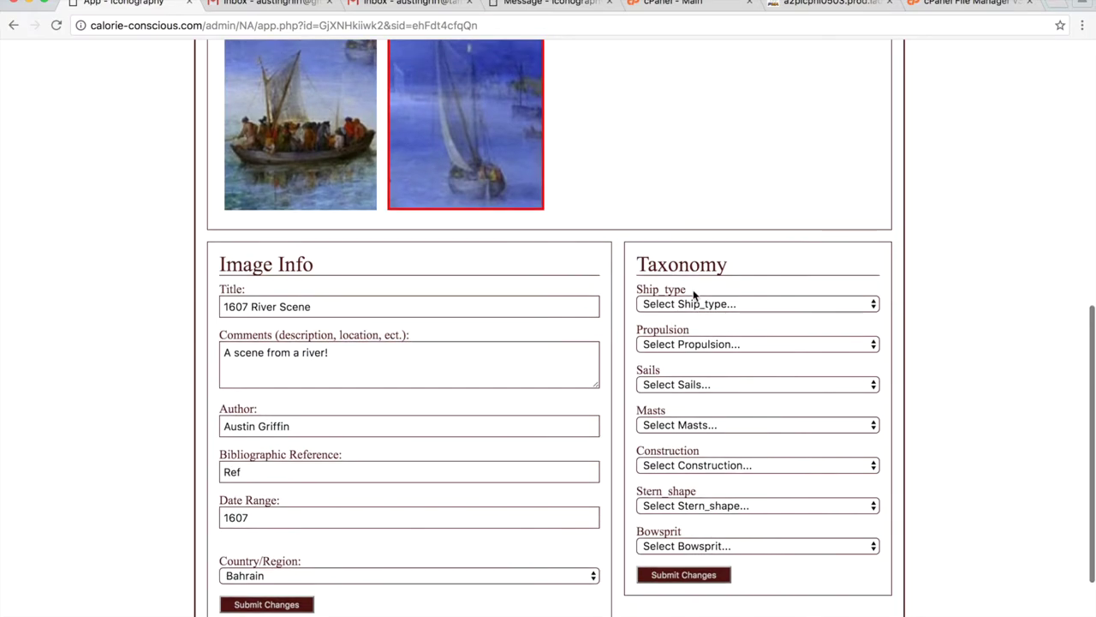
Tag the crop with Propulsion Sails, Sails Lateen and Masts 1, and submit.
click(695, 346)
click(692, 360)
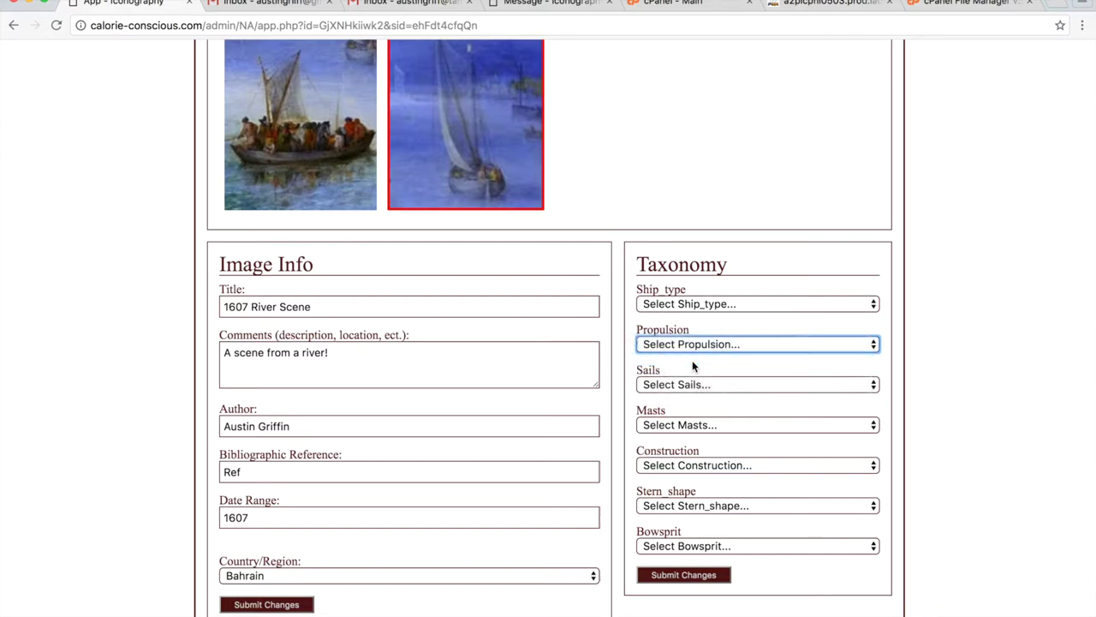
click(712, 386)
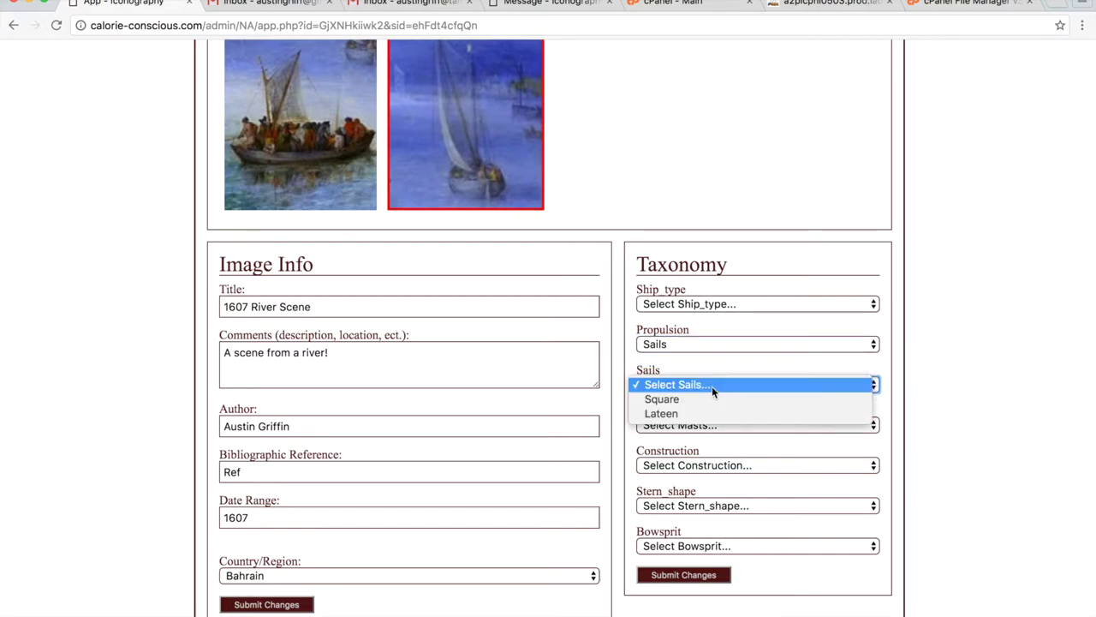
click(712, 412)
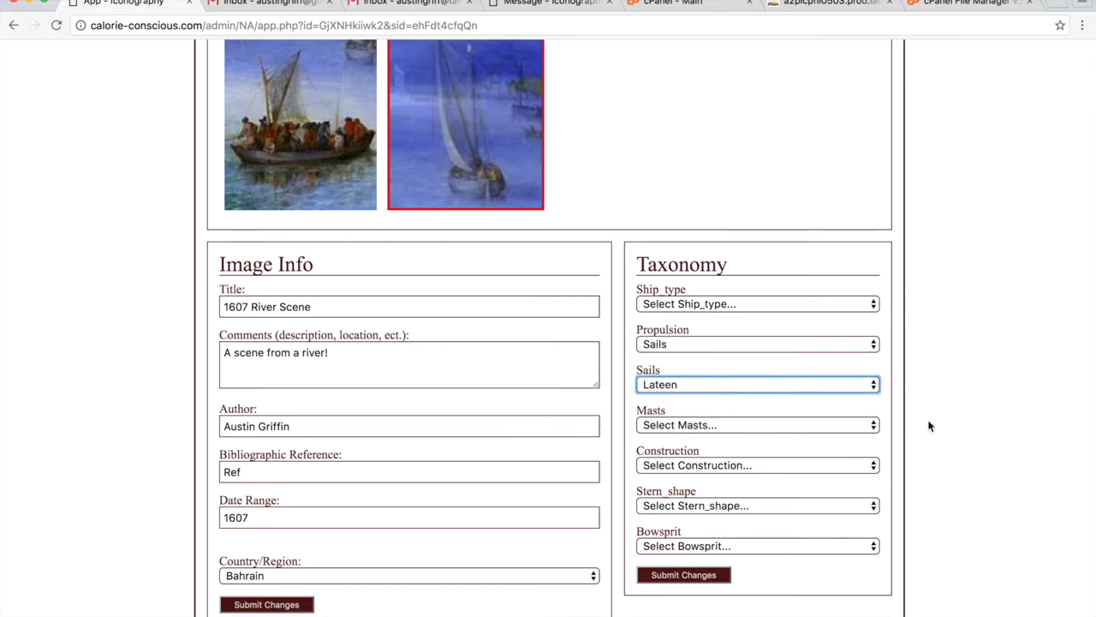
click(677, 426)
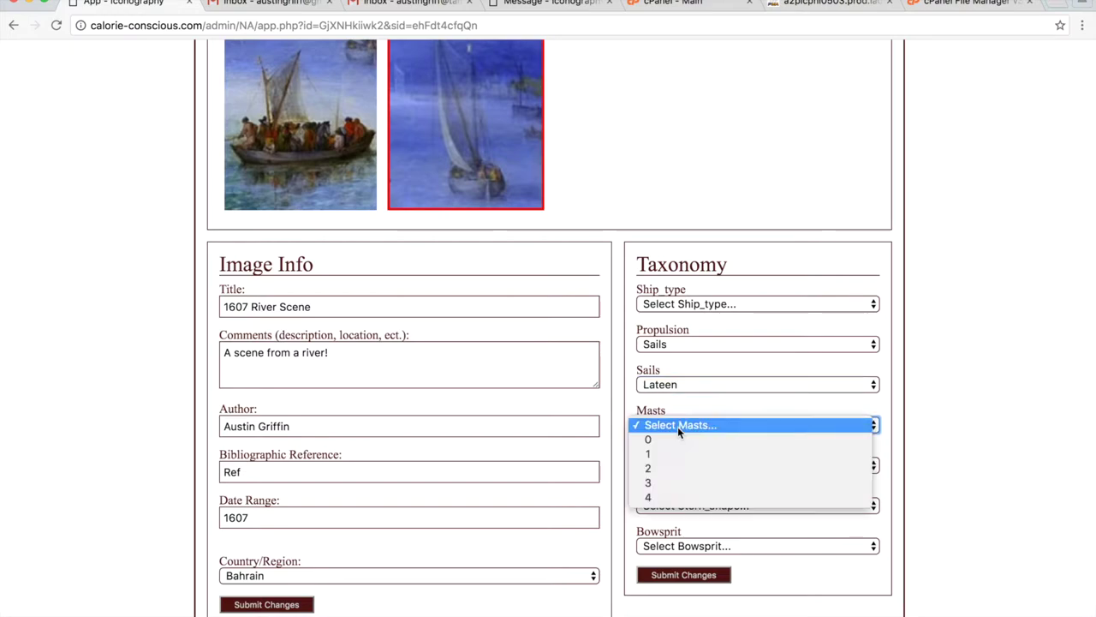
click(680, 449)
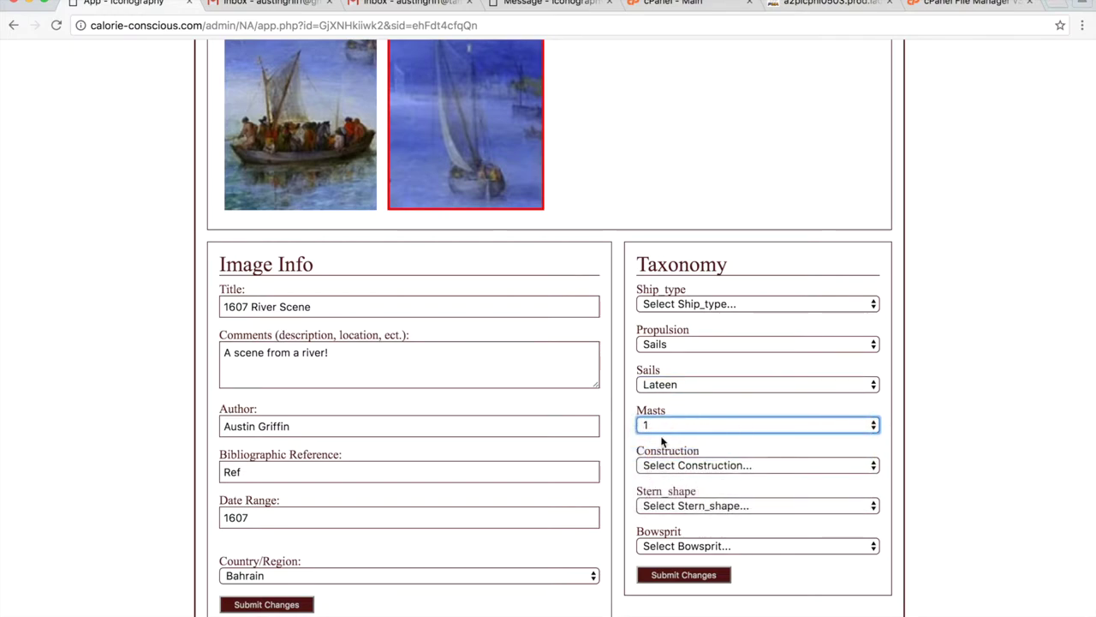
click(683, 574)
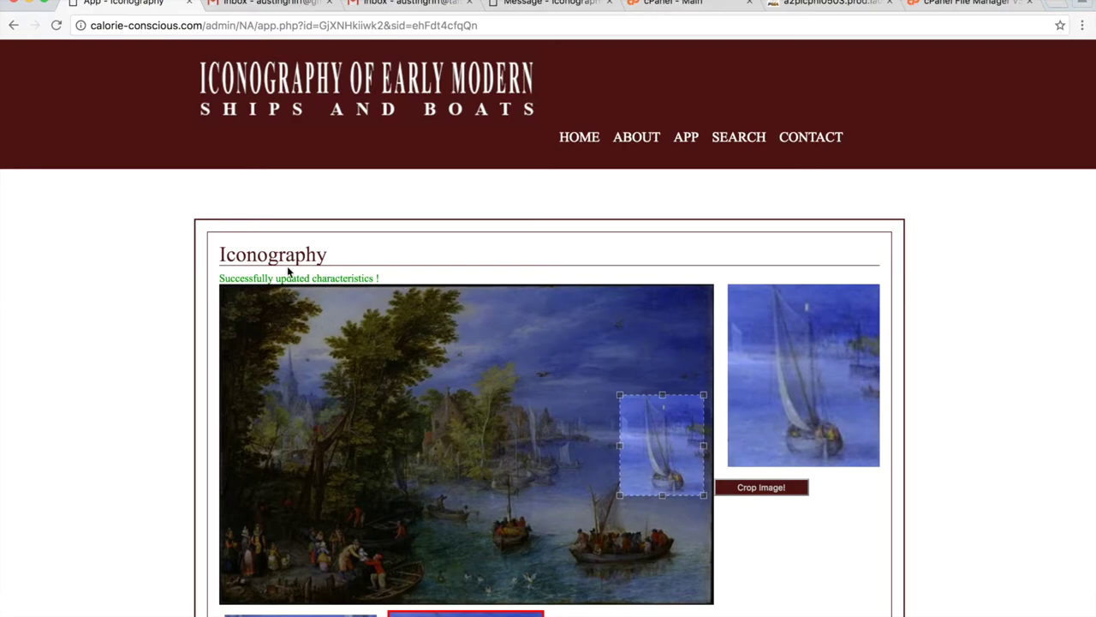
scroll(521, 379, down, 8)
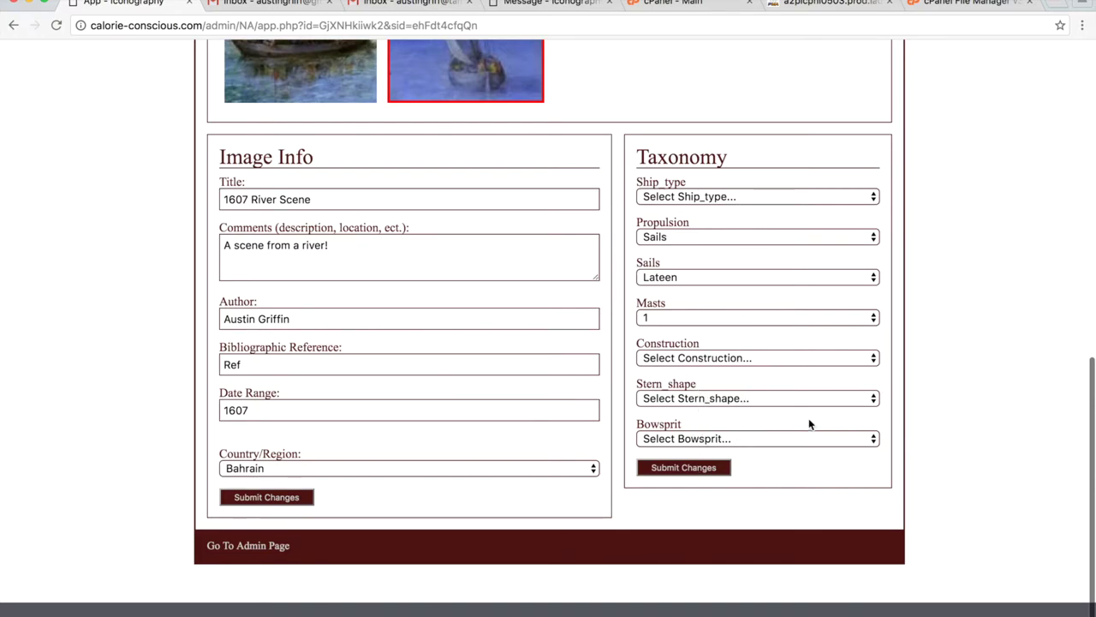
scroll(808, 418, up, 8)
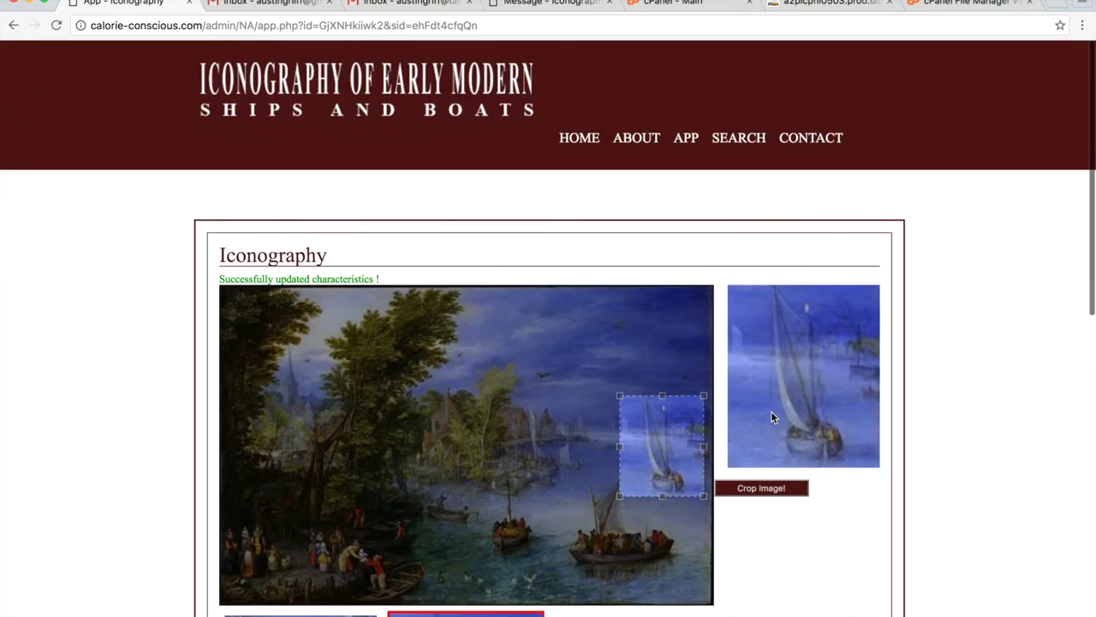
scroll(771, 417, down, 1)
scroll(736, 368, up, 1)
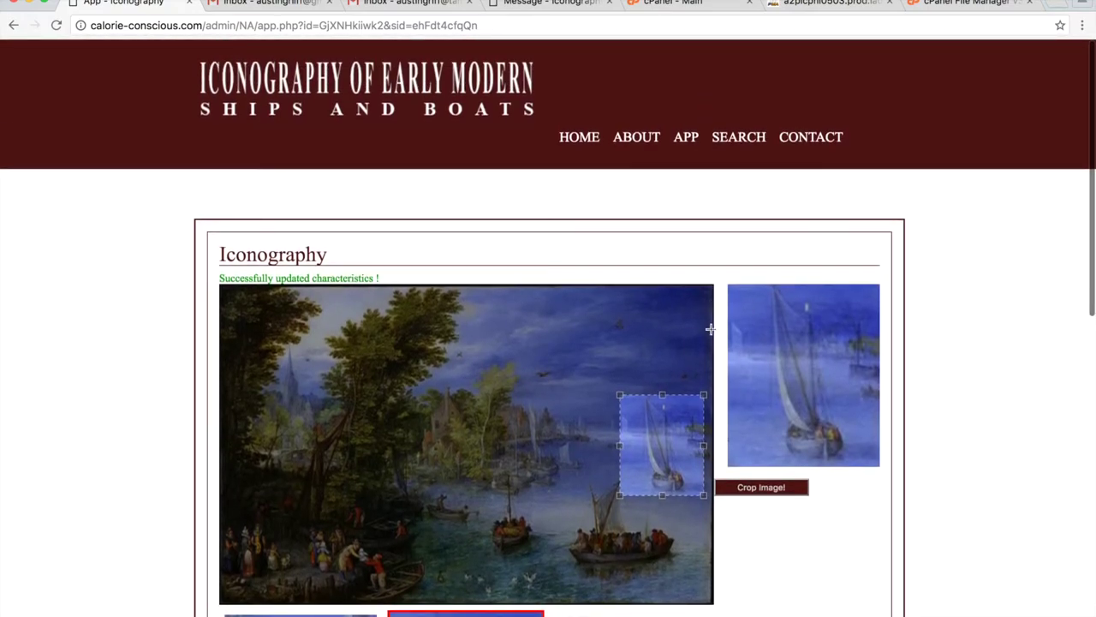
click(686, 142)
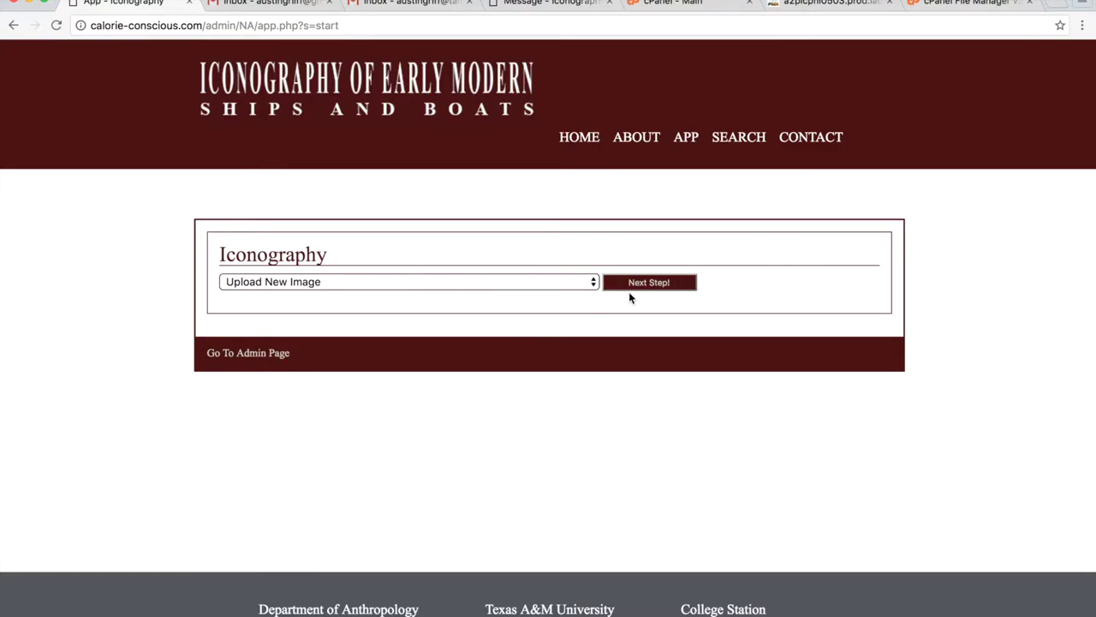
click(448, 283)
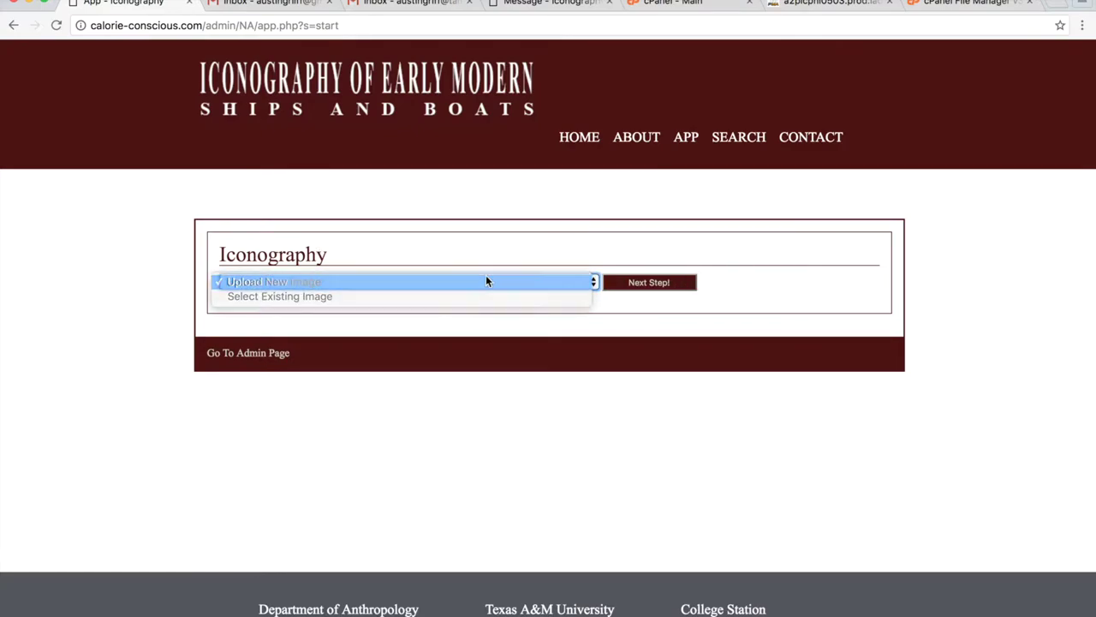
click(486, 282)
click(635, 287)
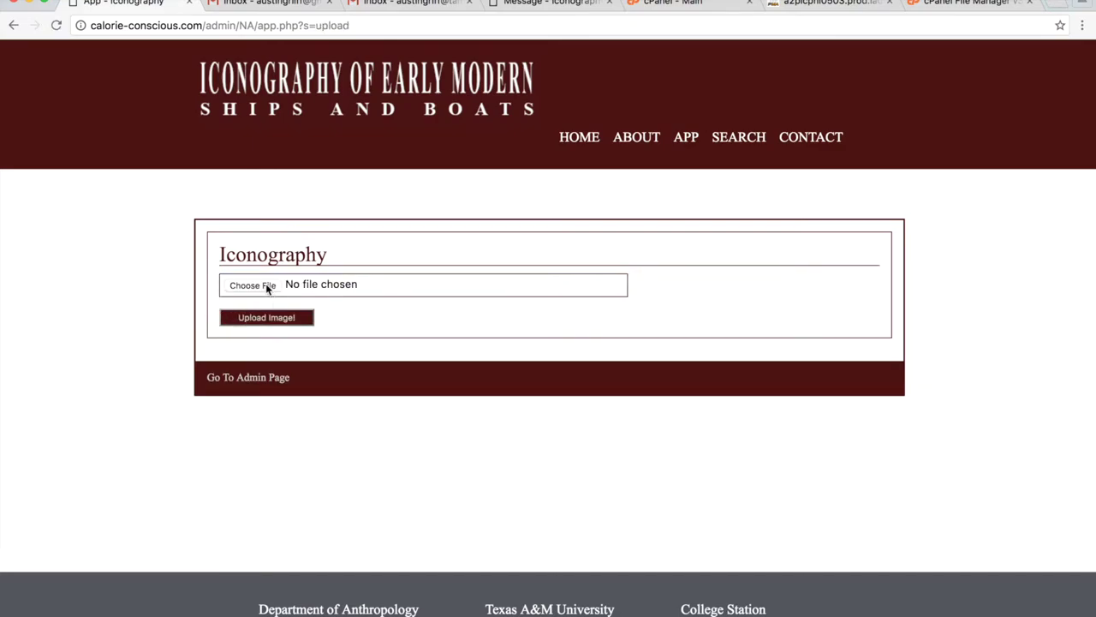
click(268, 289)
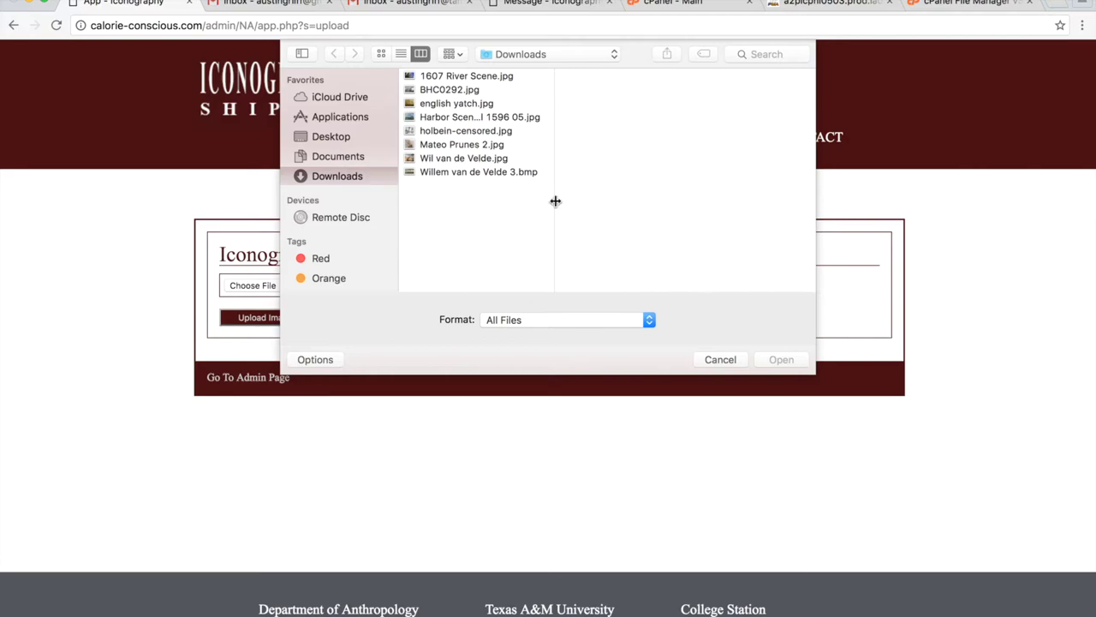
click(462, 146)
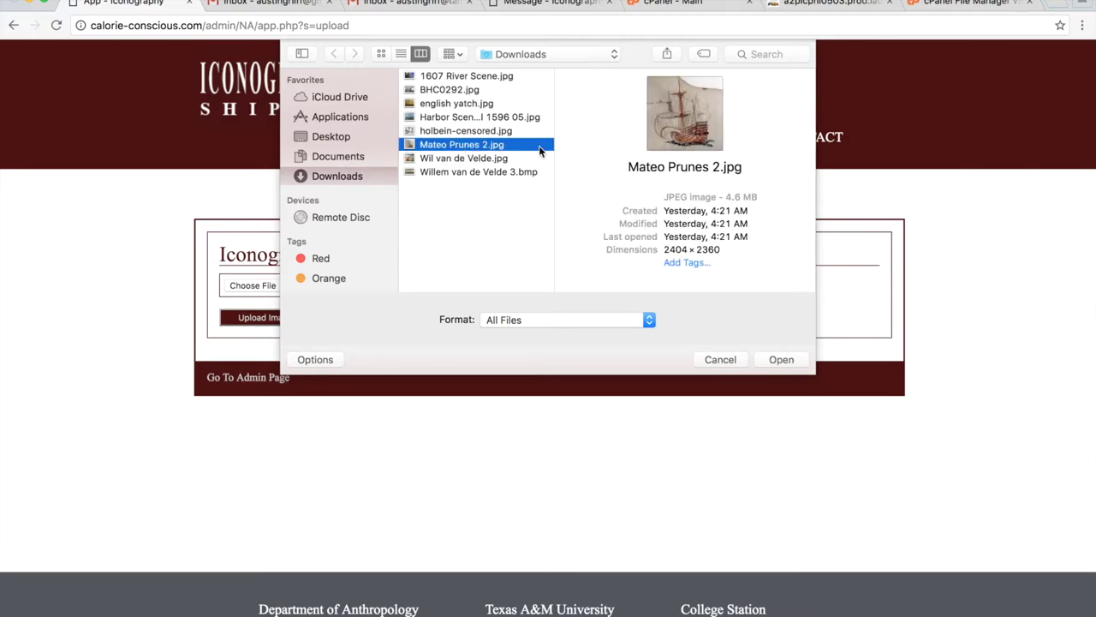
click(781, 359)
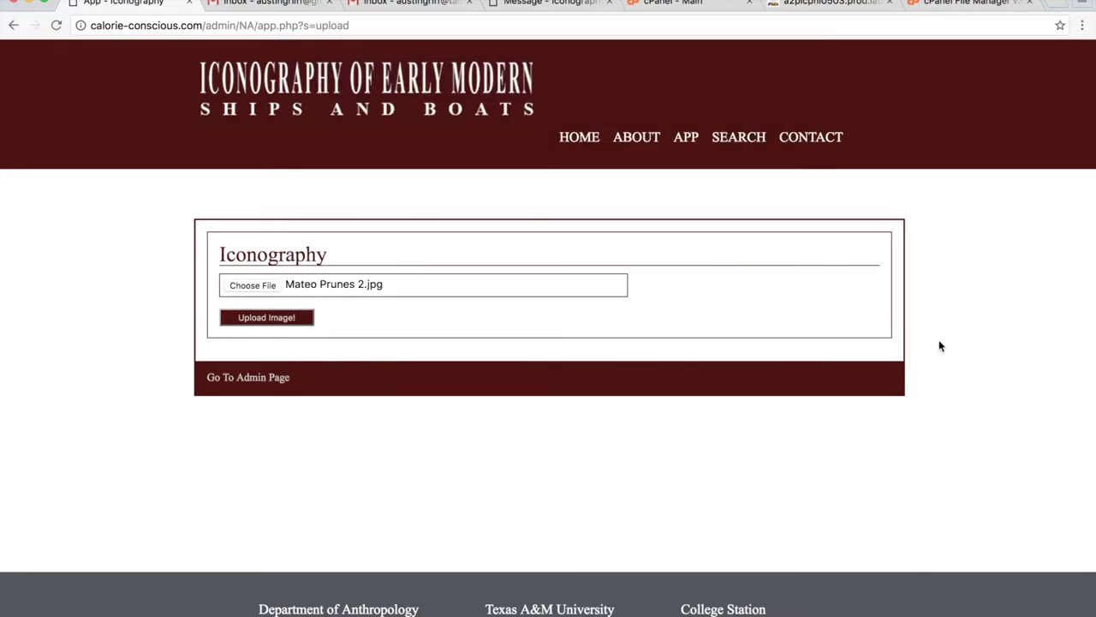
click(271, 325)
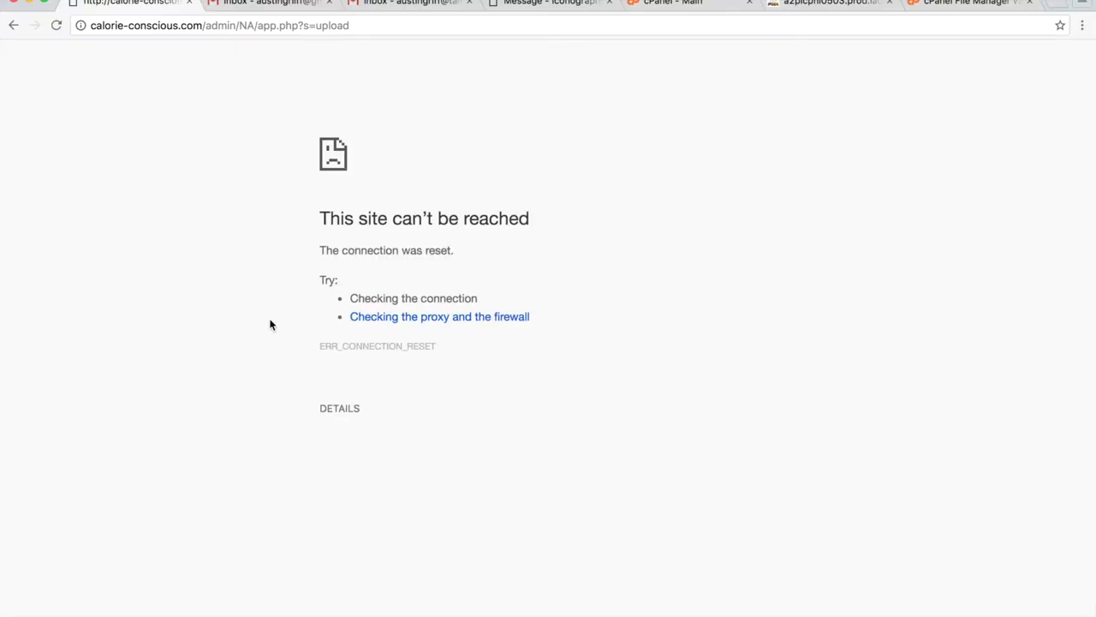
click(13, 26)
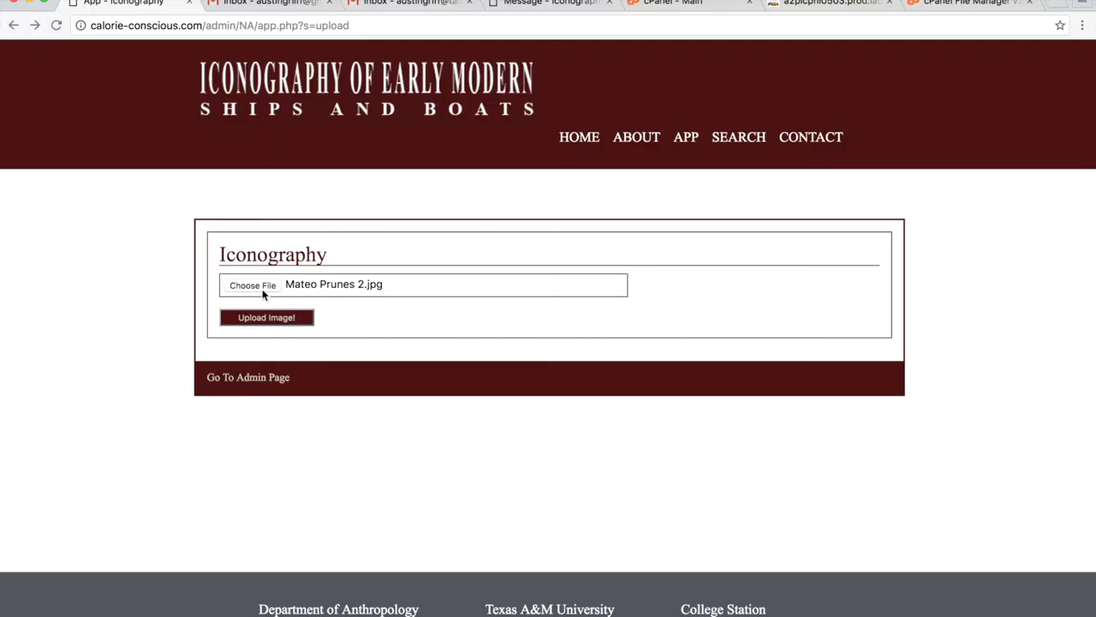
Pick BHC0292.jpg from Downloads instead and upload it.
click(263, 291)
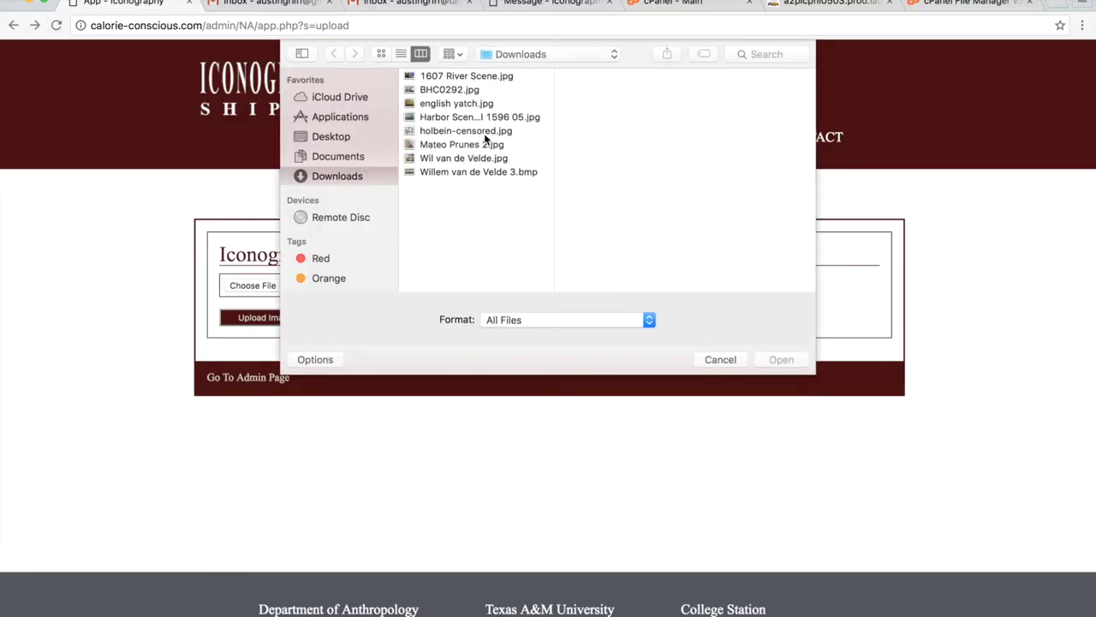
click(517, 172)
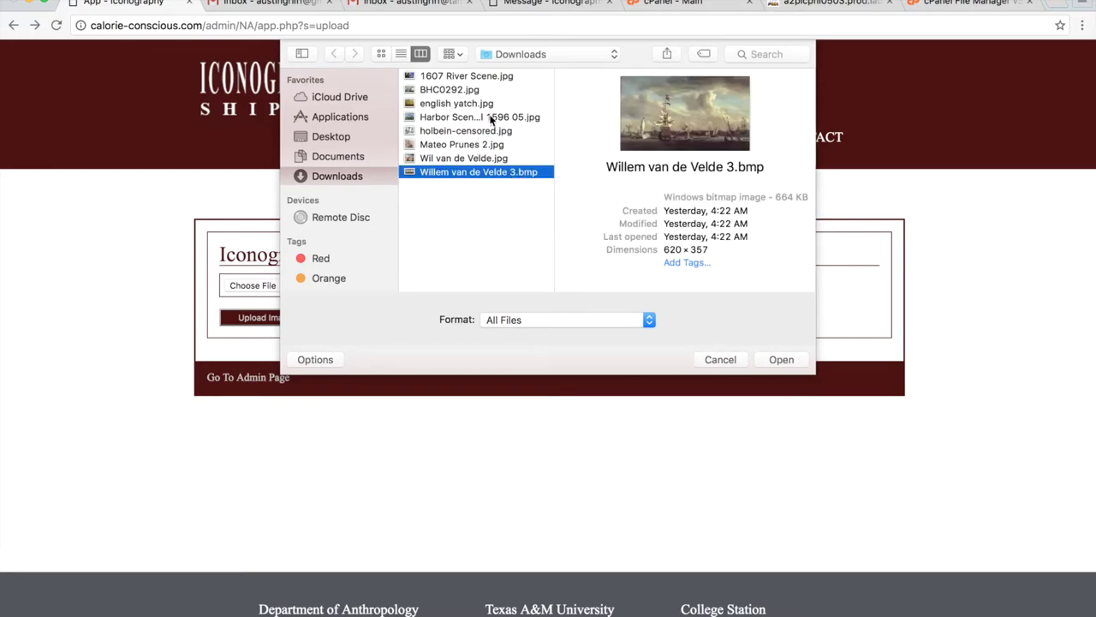
click(475, 79)
click(446, 90)
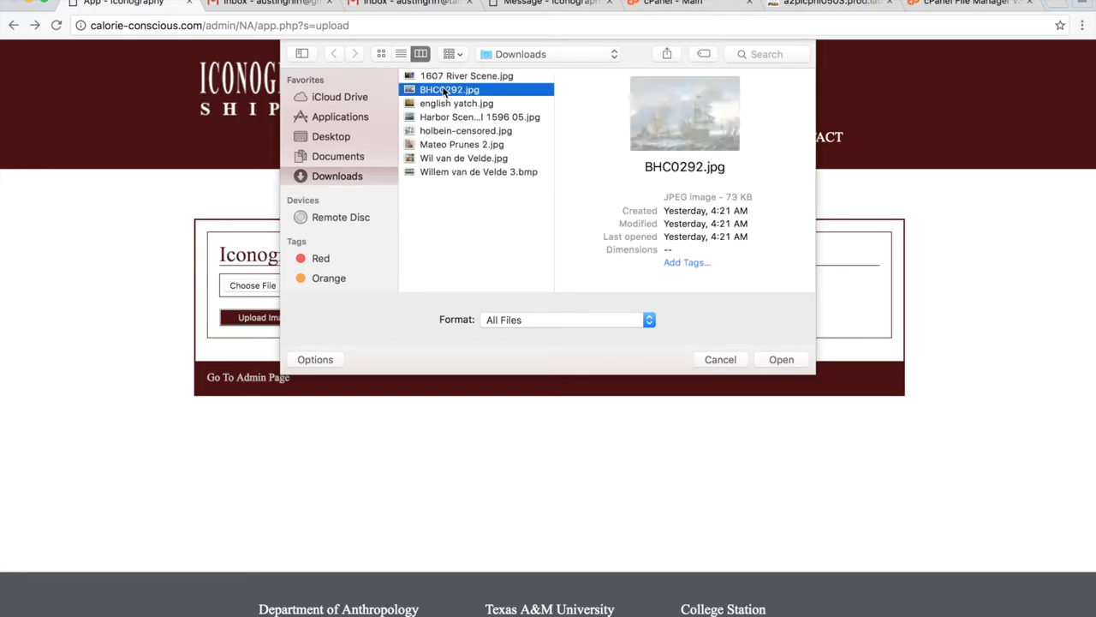
click(783, 363)
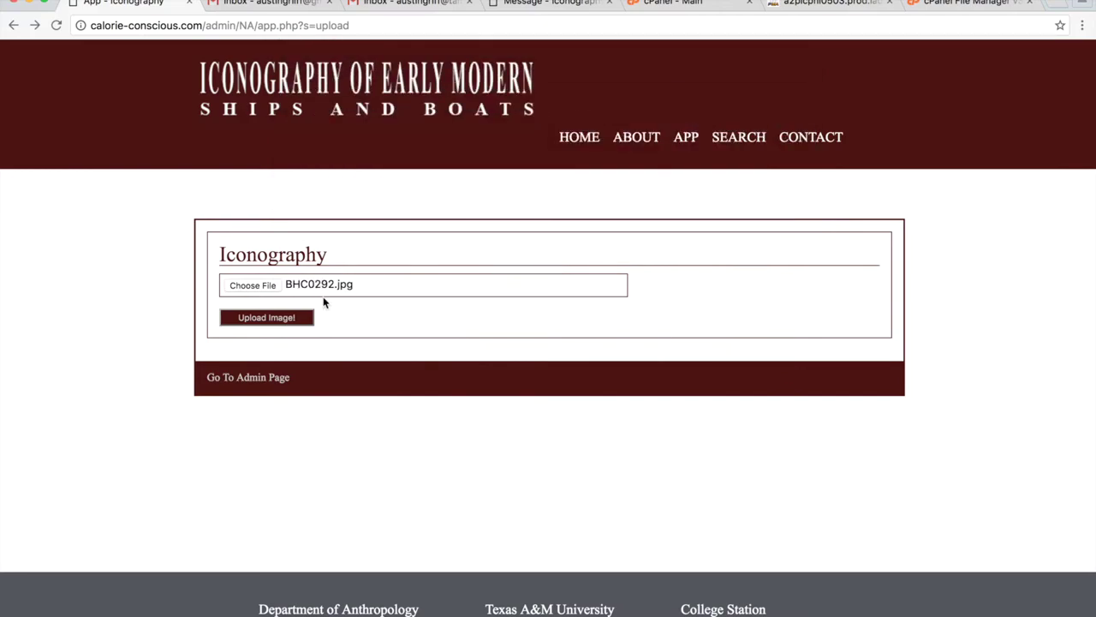
click(266, 318)
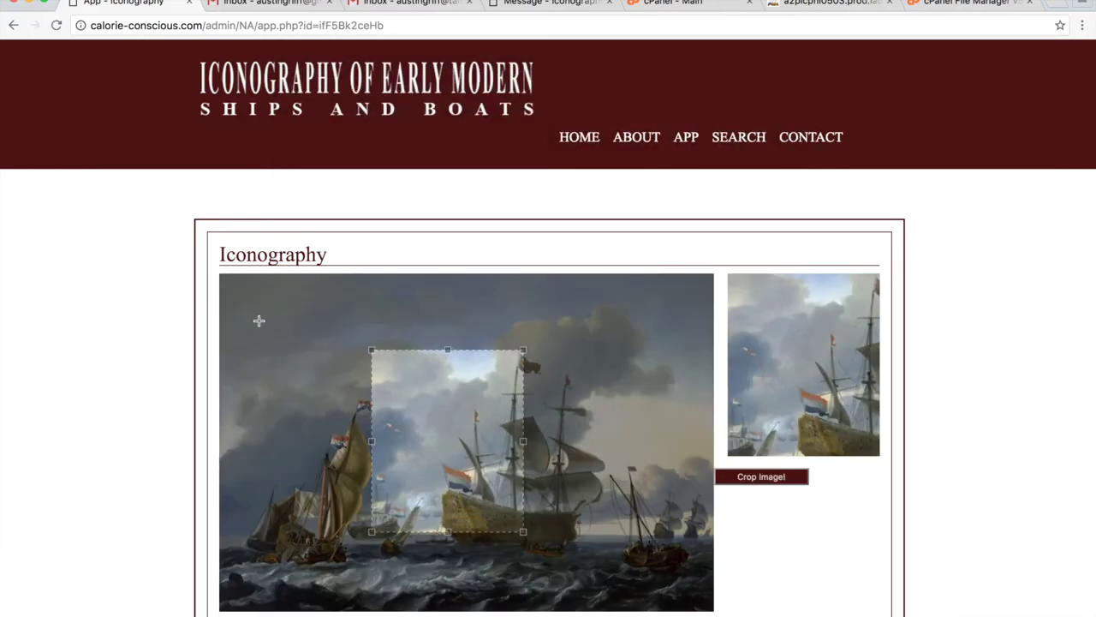
Retitle the uploaded image 'The Title' and enter 'Comments' as its comments.
scroll(141, 370, down, 2)
scroll(142, 370, down, 5)
drag(449, 209, 617, 269)
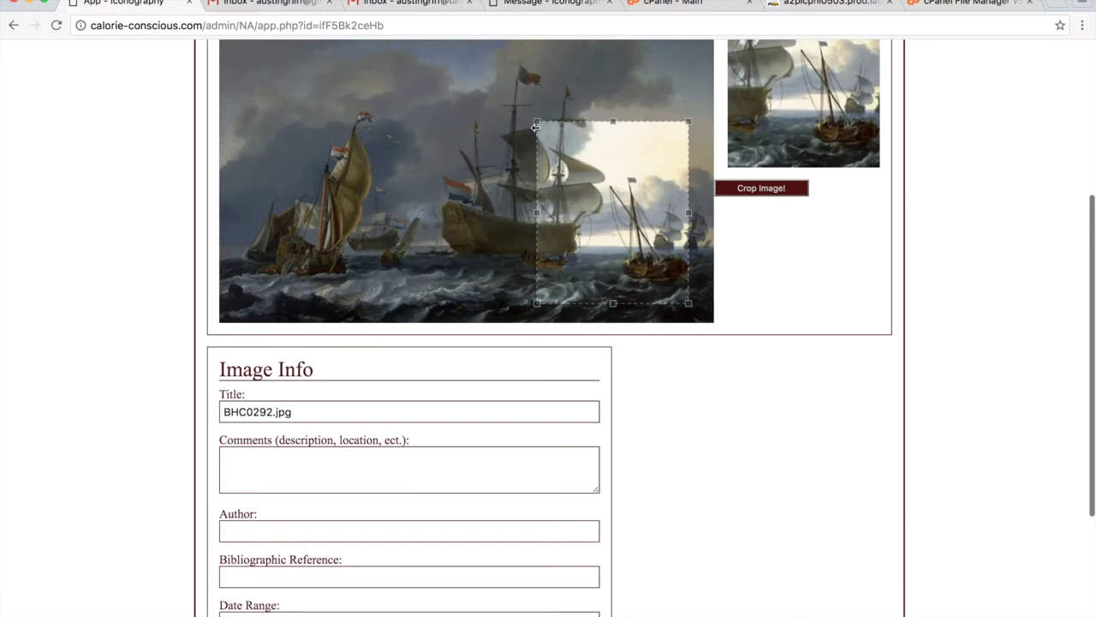
scroll(495, 249, down, 1)
scroll(495, 250, down, 3)
click(301, 290)
drag(302, 289, 162, 274)
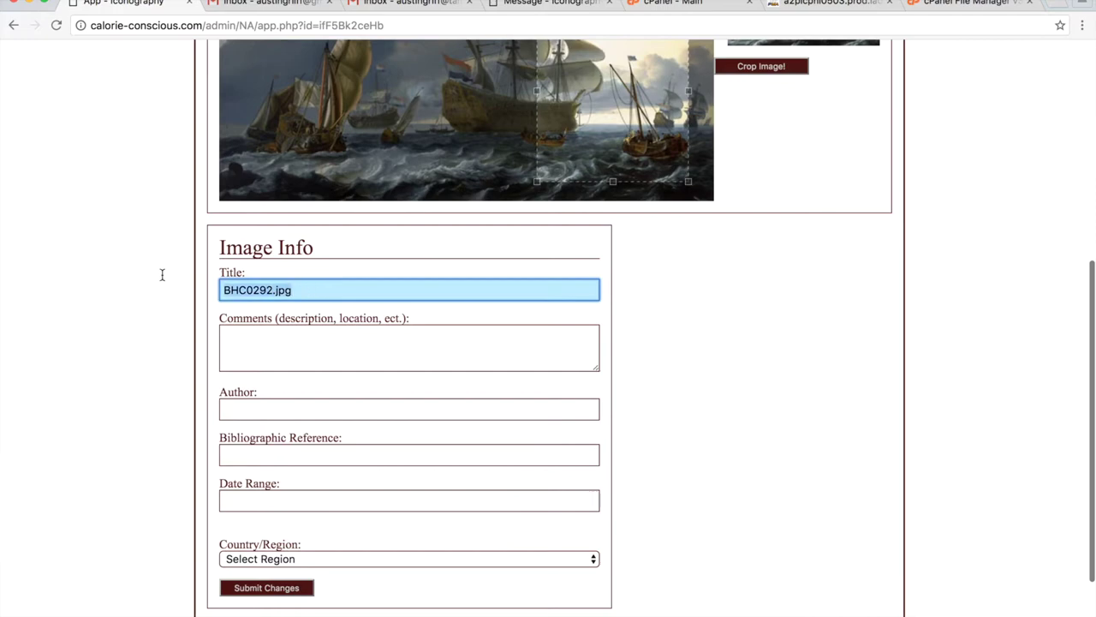
text(Th)
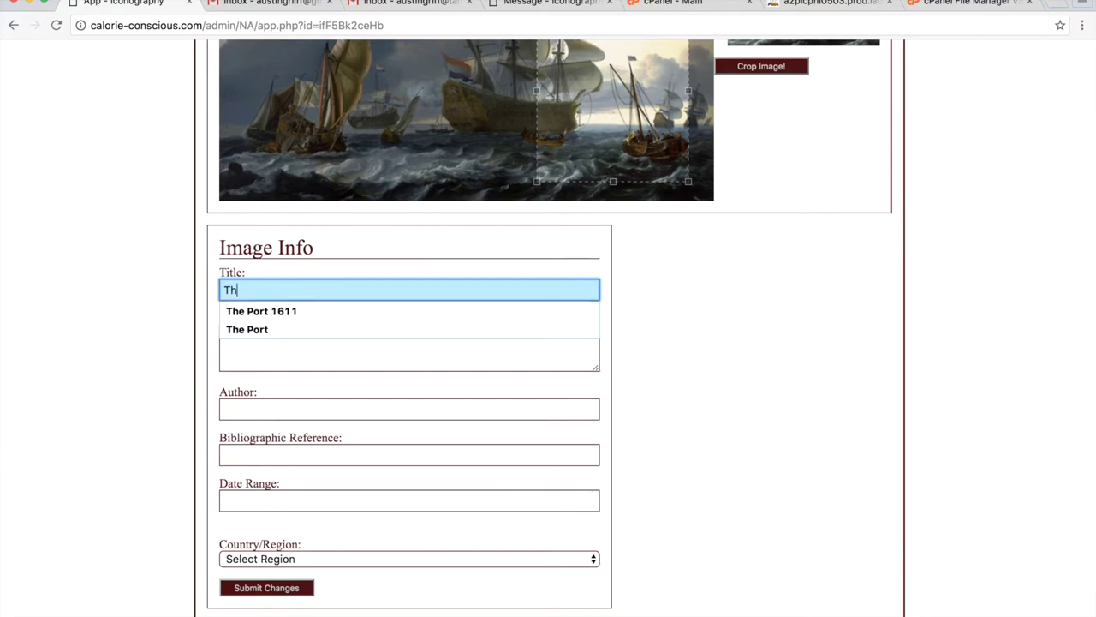
text(e Te)
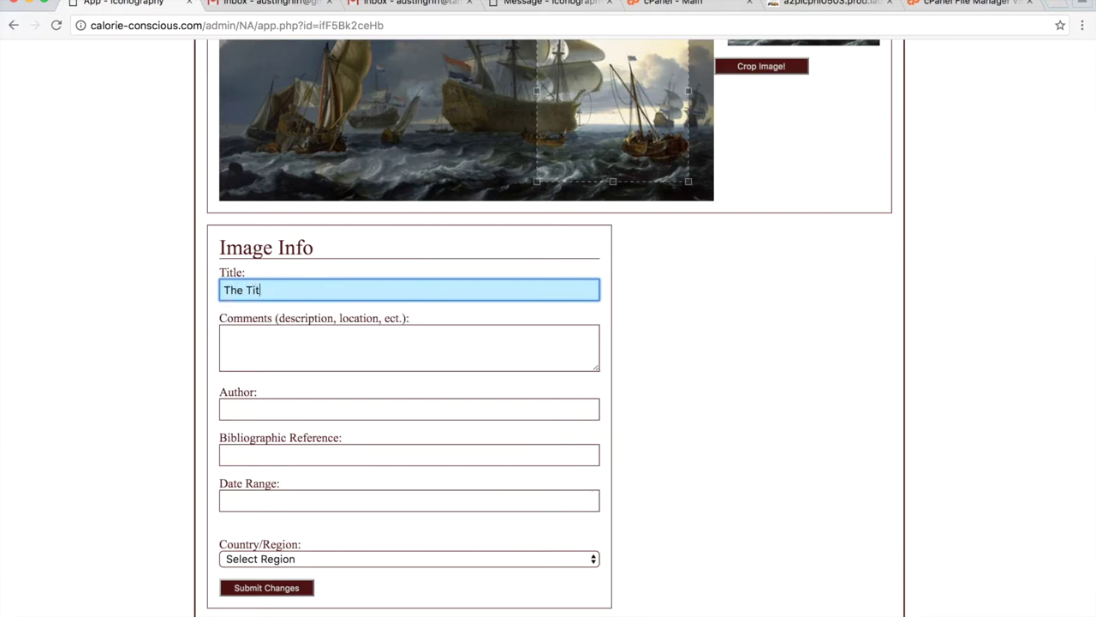
click(236, 345)
text(Co)
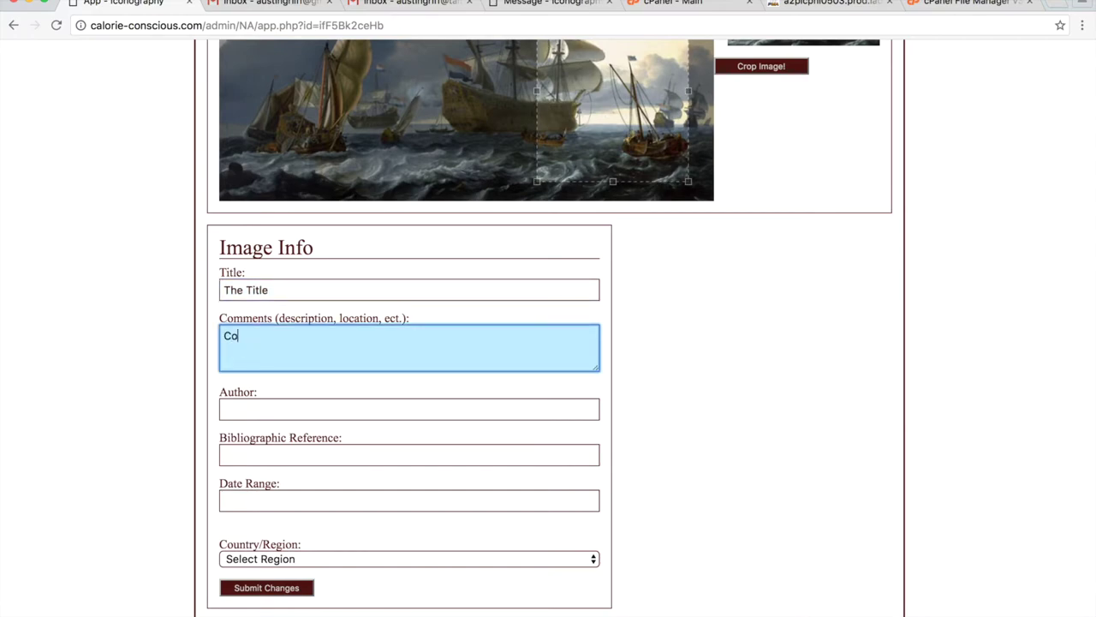
text(mments....)
Fill in author 'Me', bibliographic reference 'You' and date 1800.
click(292, 435)
click(311, 412)
text(Me)
click(339, 470)
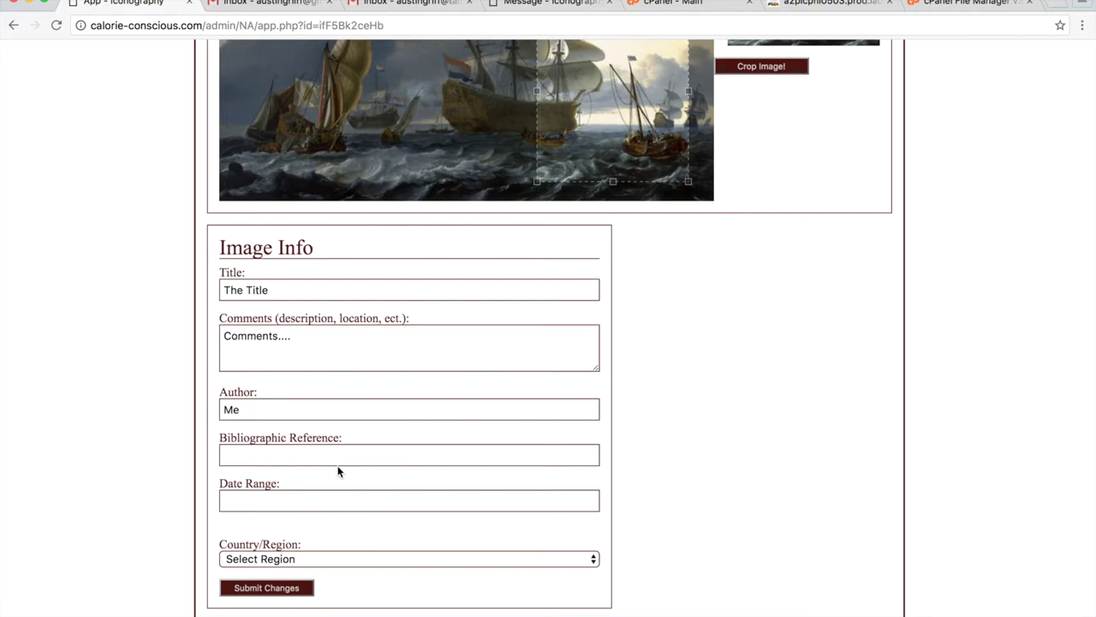
click(347, 455)
text(You)
click(365, 504)
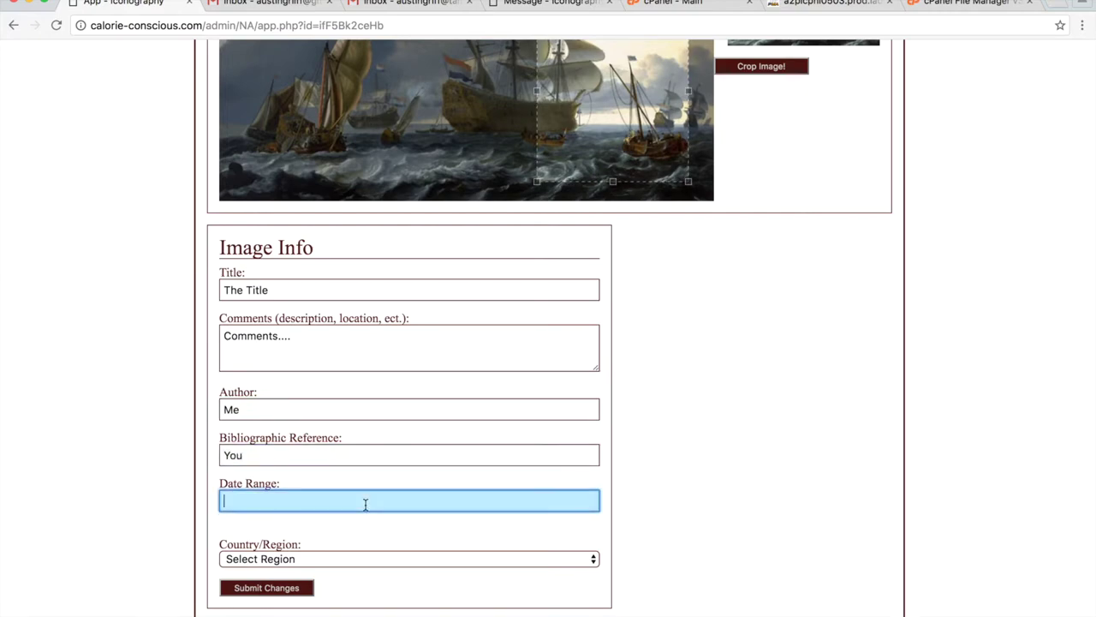
text(1800)
Choose United States as the image's Country/Region.
click(408, 558)
scroll(294, 460, down, 10)
click(153, 510)
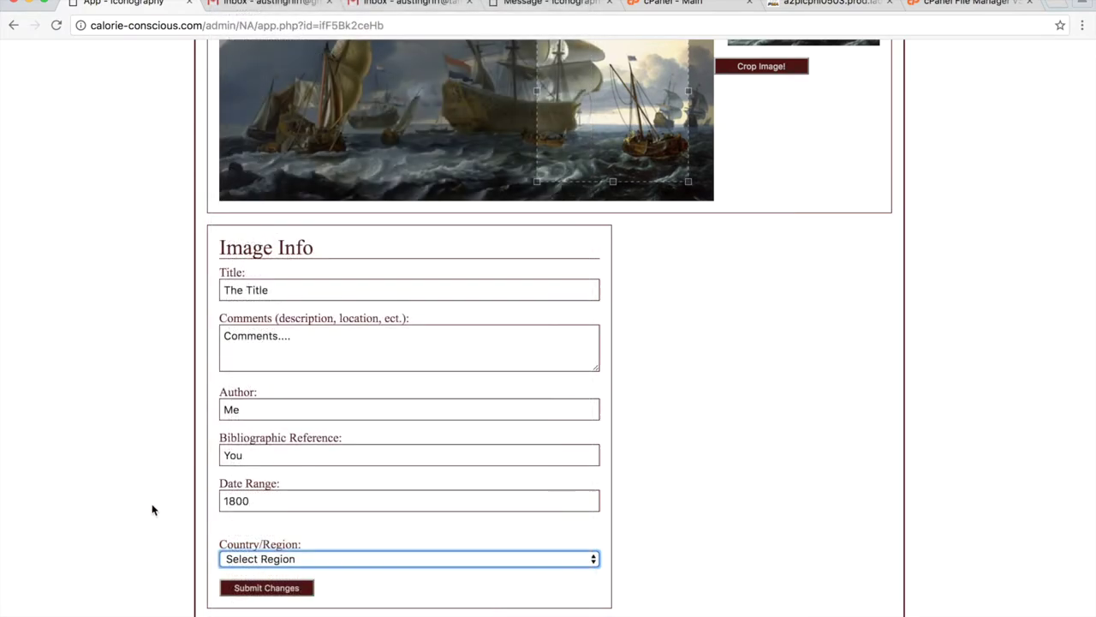
click(286, 559)
scroll(288, 559, down, 20)
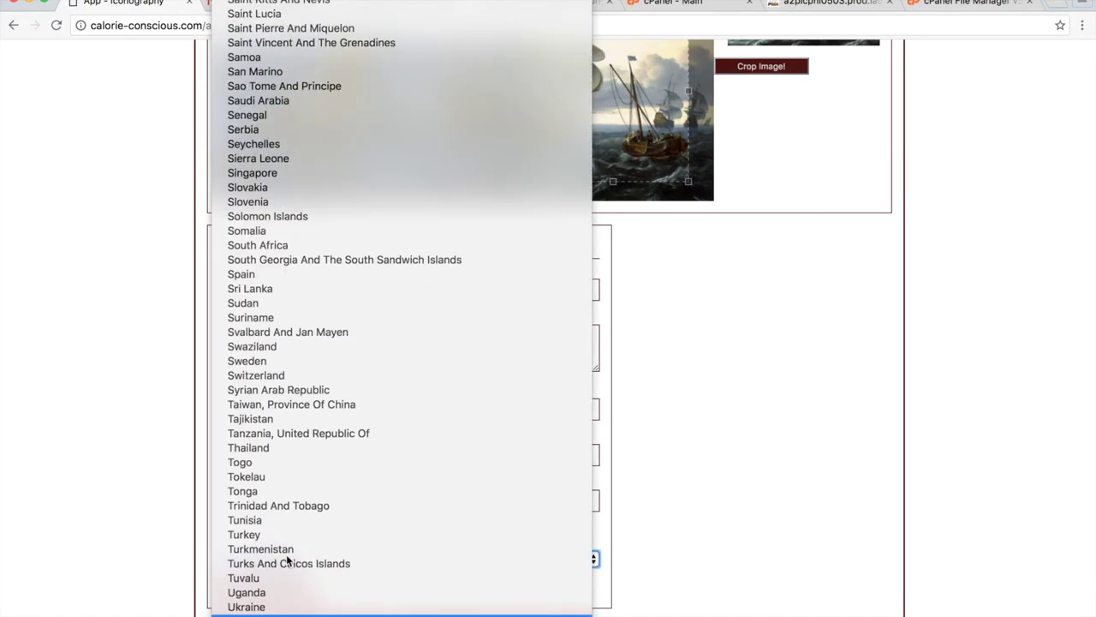
text(th)
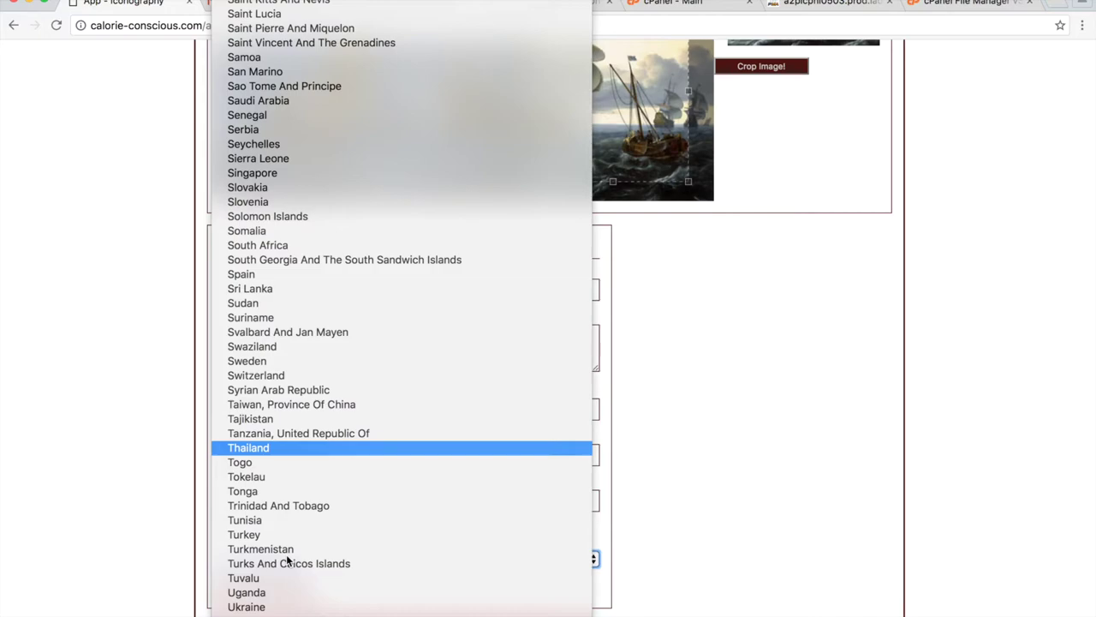
scroll(289, 583, down, 5)
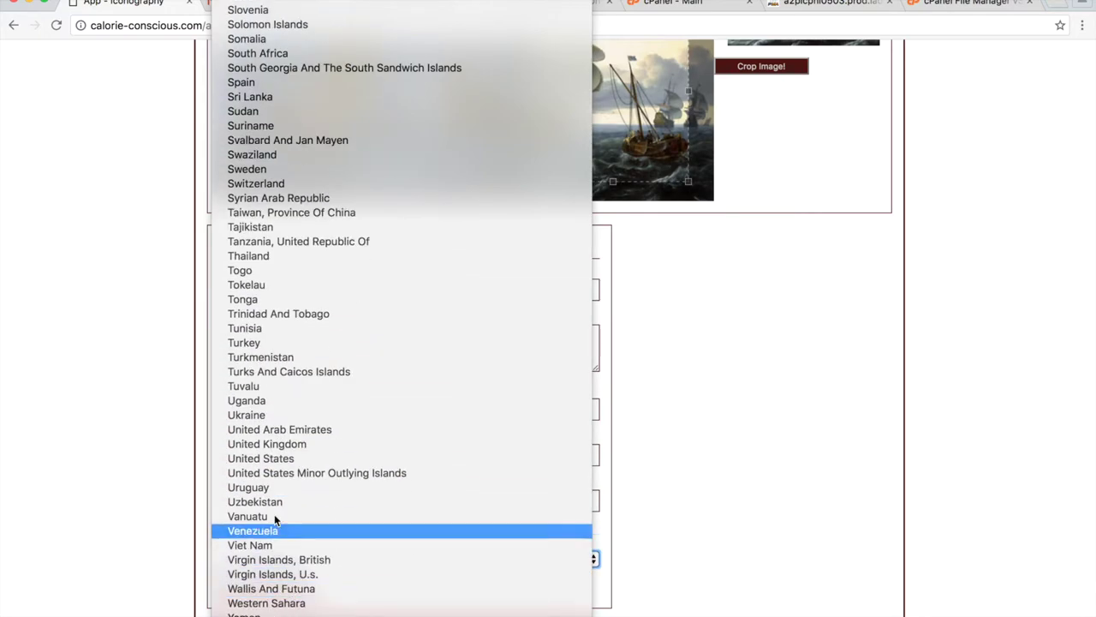
click(326, 458)
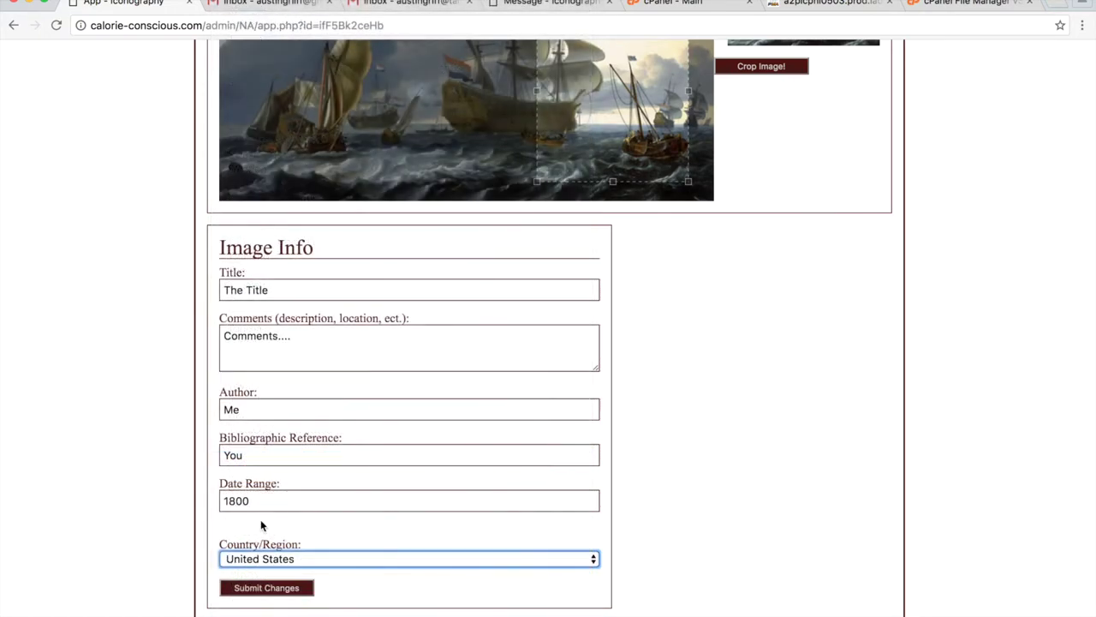
Keep United States as the country and submit the Image Info changes.
click(321, 561)
key(t)
key(h)
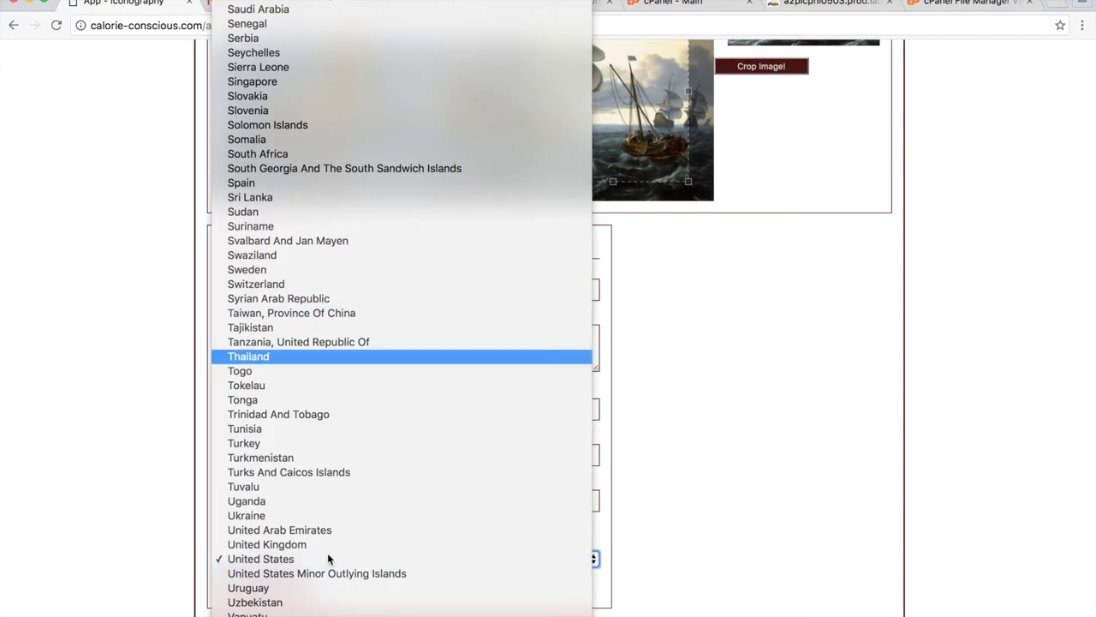
key(Down)
key(Escape)
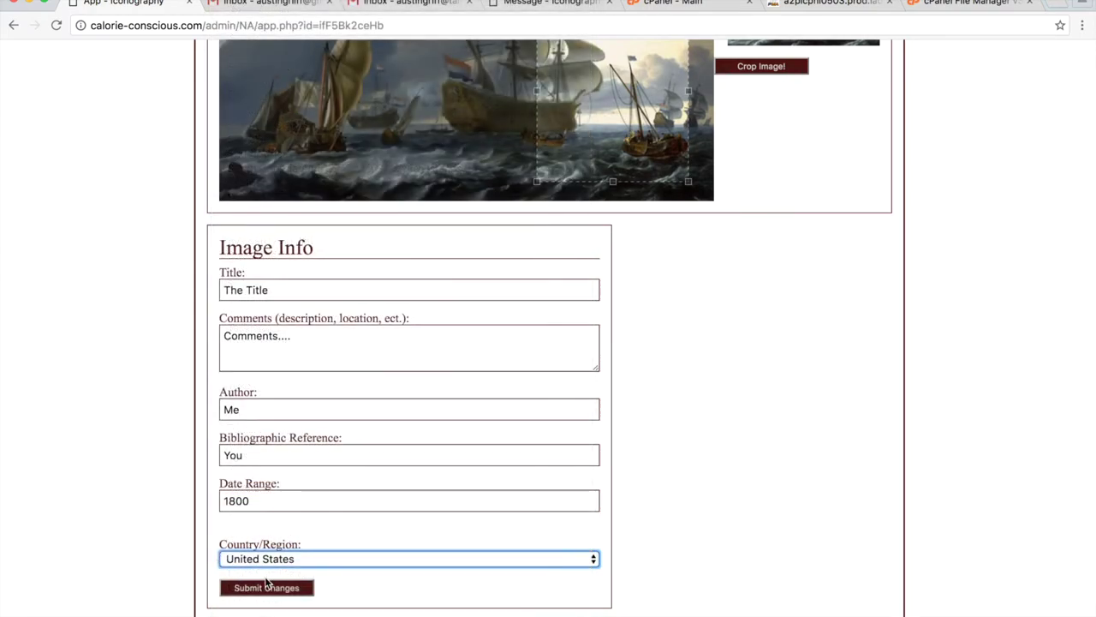
click(269, 589)
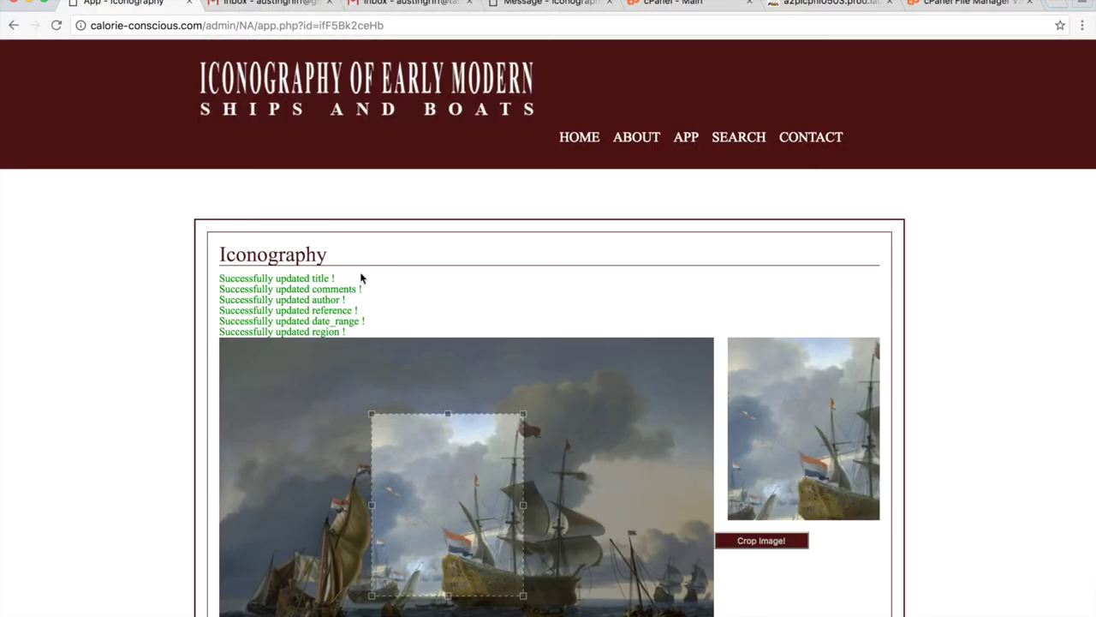
scroll(310, 391, down, 7)
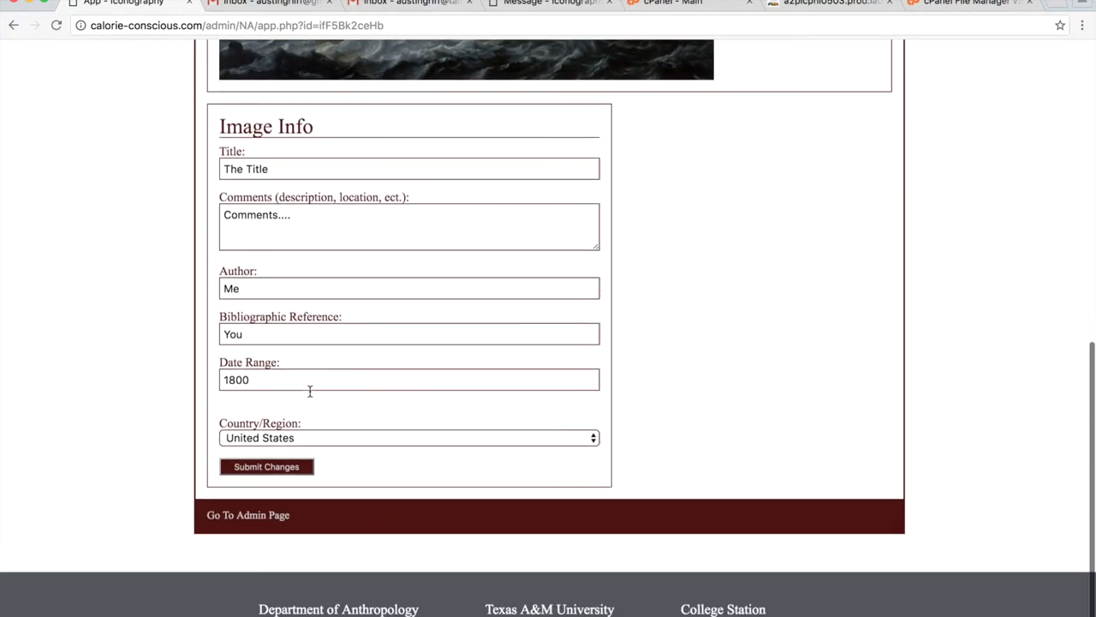
scroll(310, 391, up, 5)
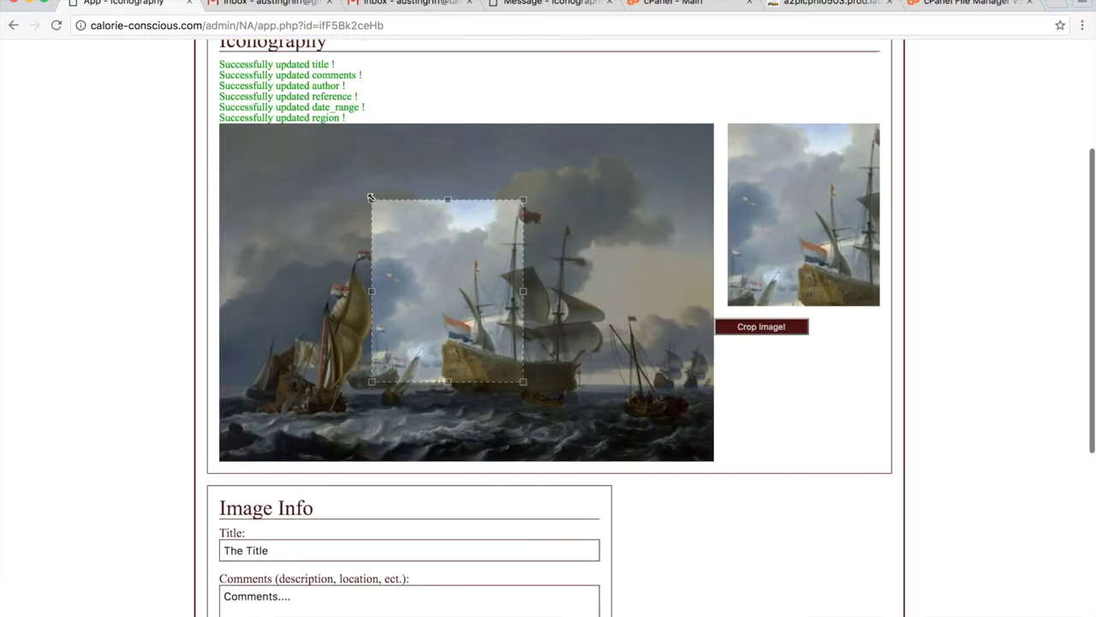
Crop the painting to the small boat at lower right.
drag(371, 199, 442, 278)
drag(501, 315, 685, 384)
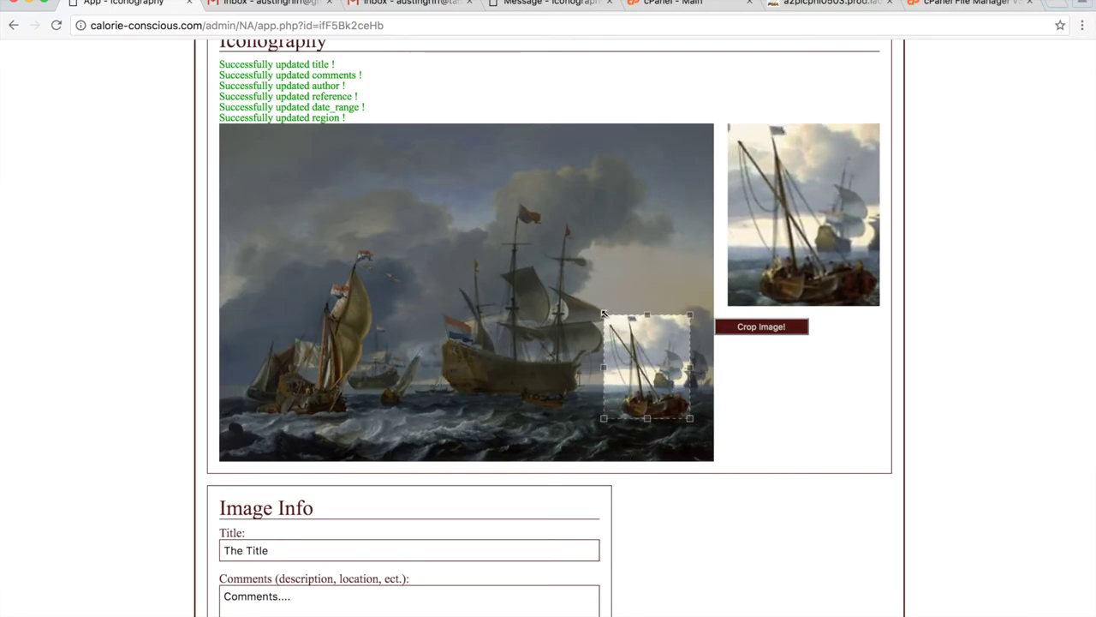
drag(603, 314, 601, 311)
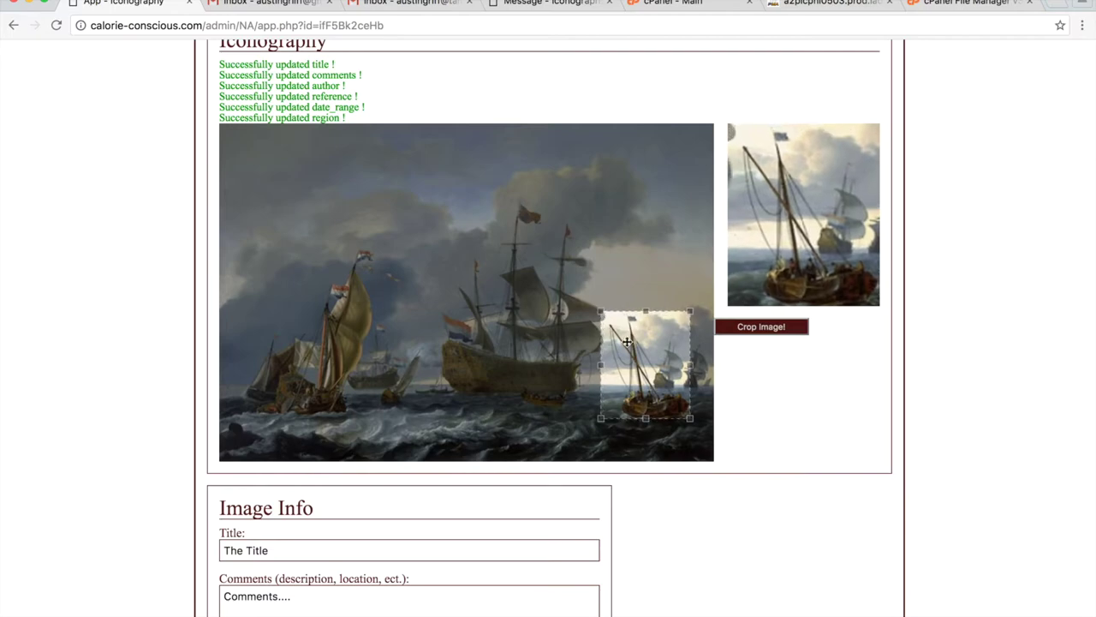
click(796, 330)
scroll(556, 367, down, 2)
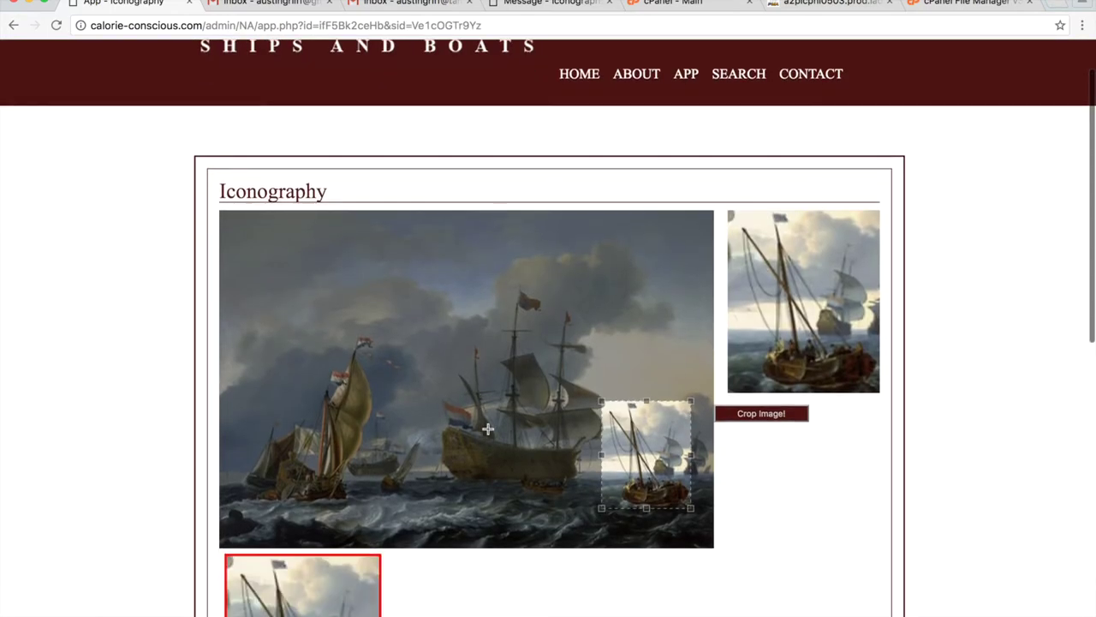
scroll(454, 386, down, 10)
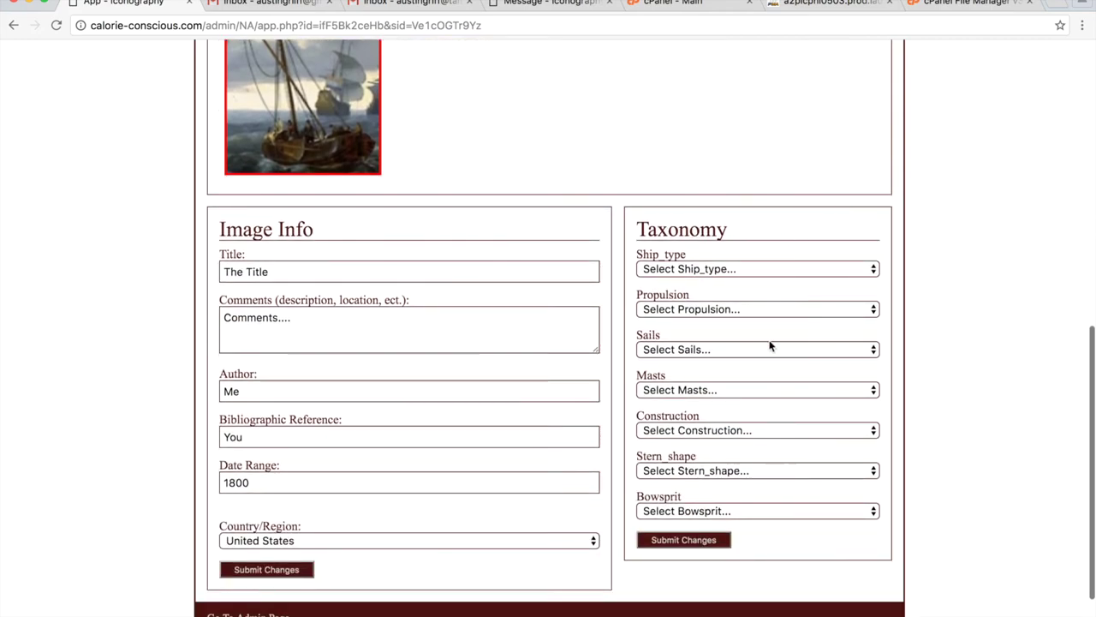
Tag the crop as Ship_type Galleon with 1 mast and submit.
click(708, 268)
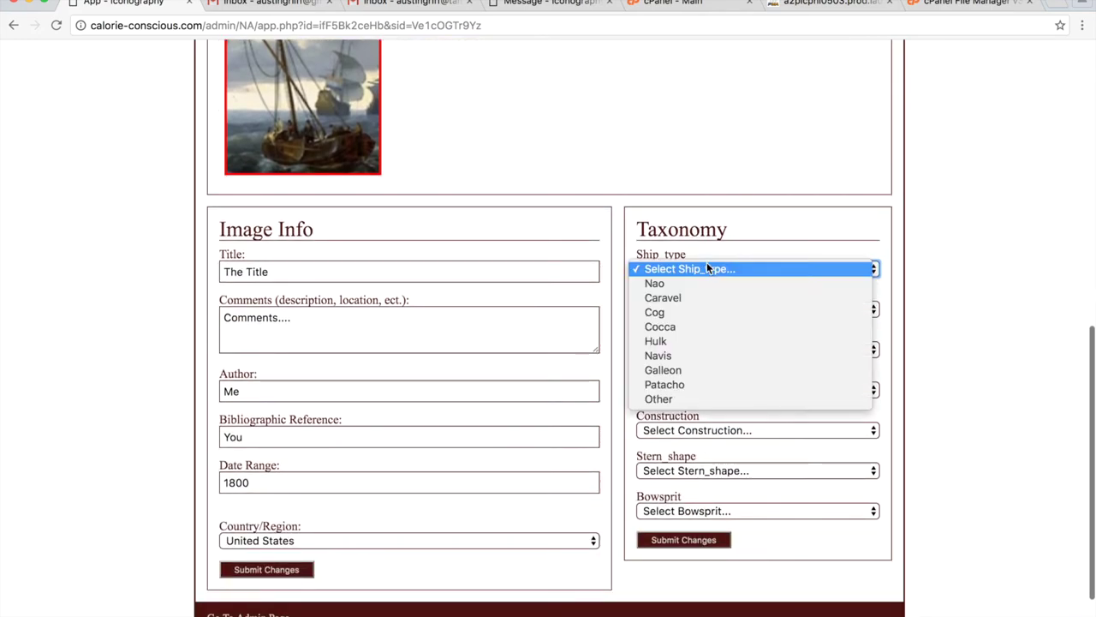
click(685, 372)
click(690, 390)
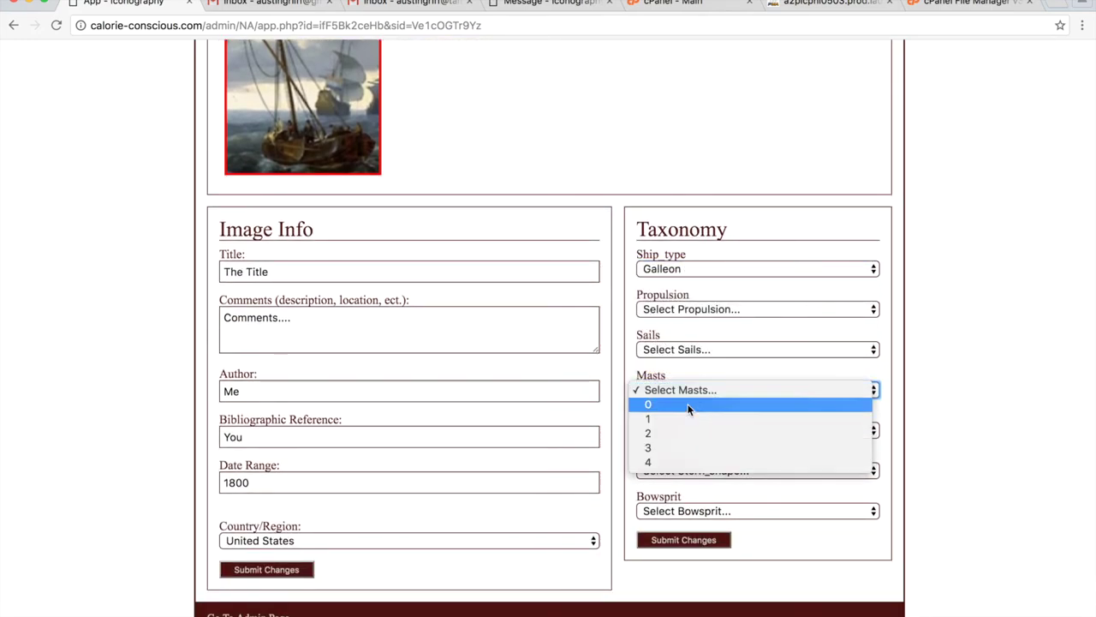
click(690, 406)
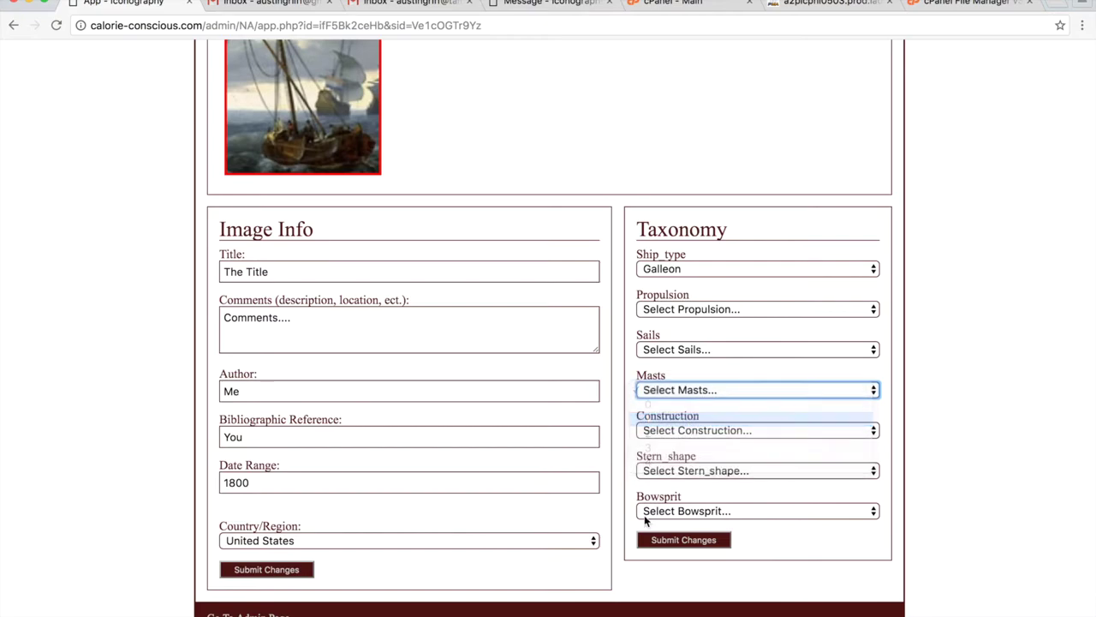
click(705, 537)
scroll(539, 350, down, 15)
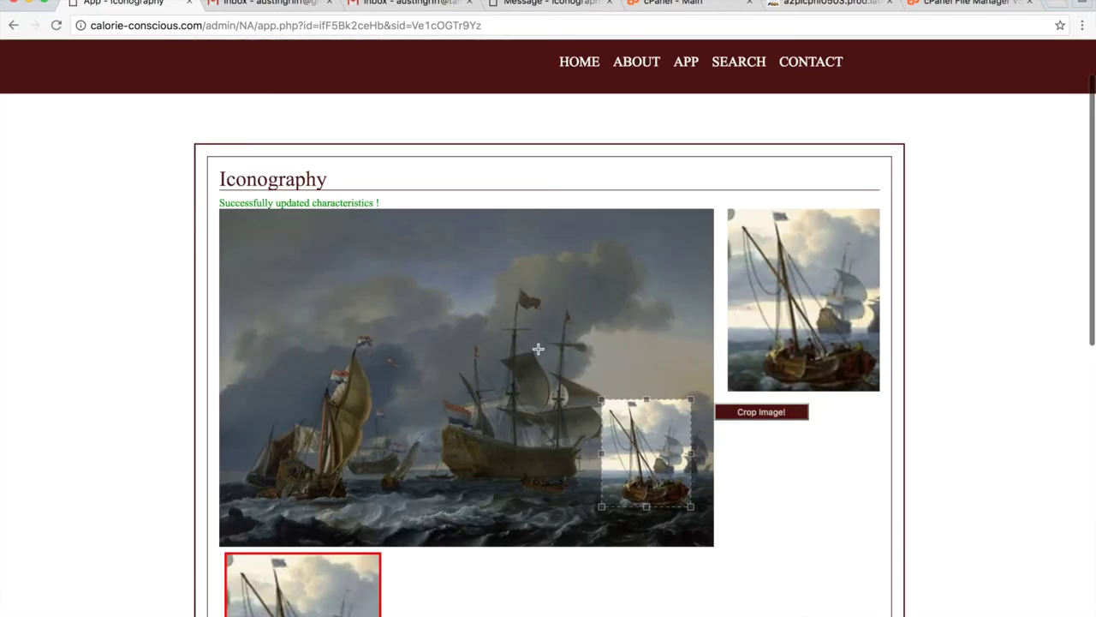
scroll(657, 318, up, 15)
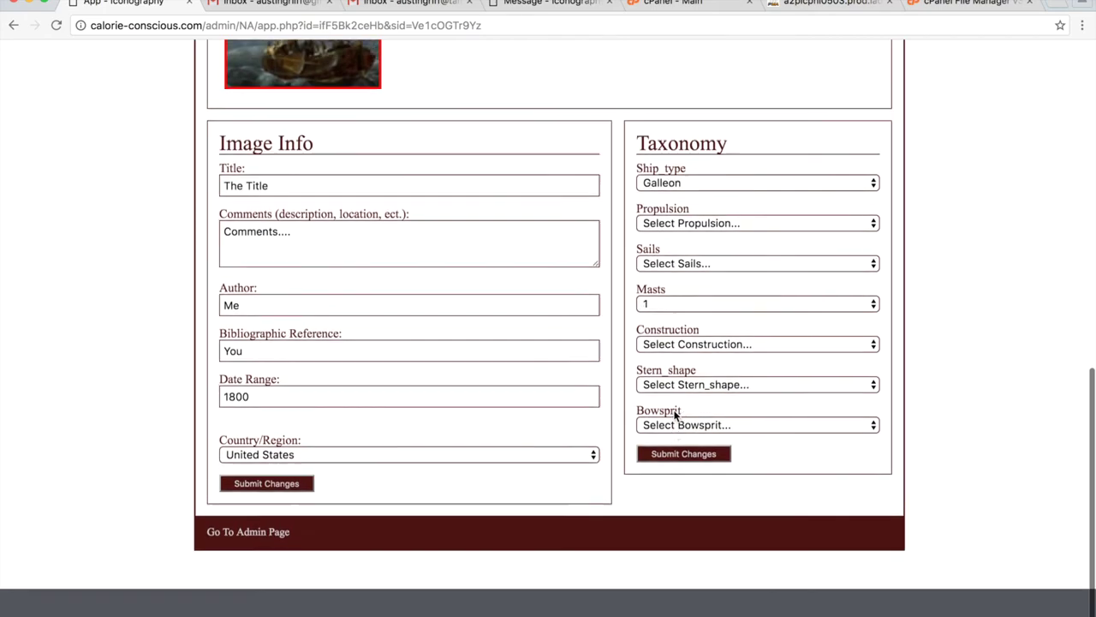
scroll(407, 336, down, 15)
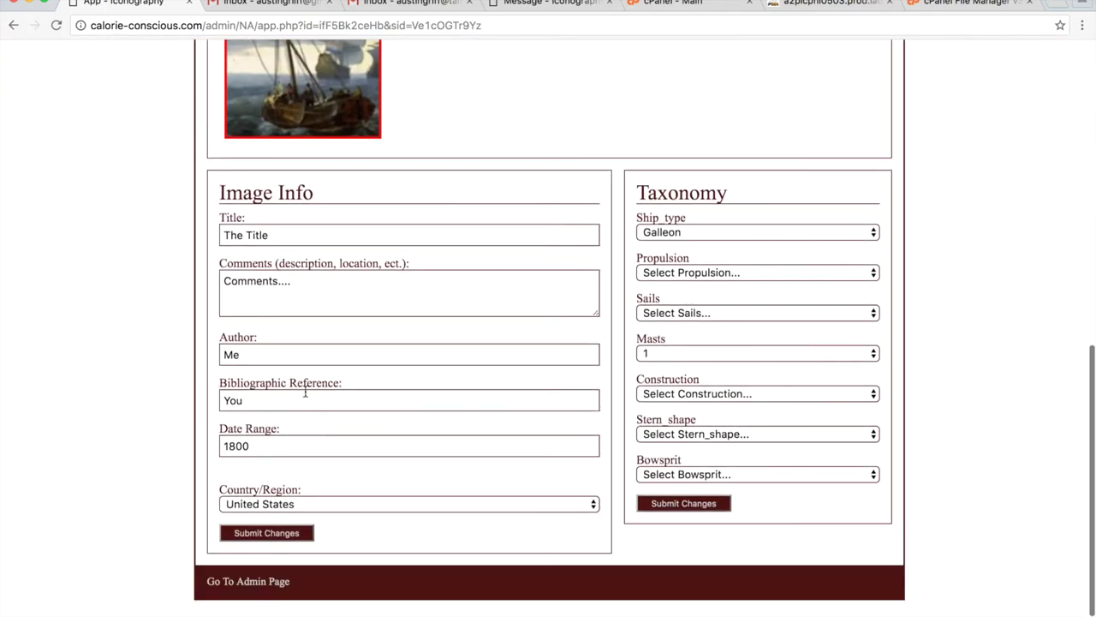
scroll(588, 212, up, 15)
Reopen the existing image The Title from the app's start page.
click(686, 137)
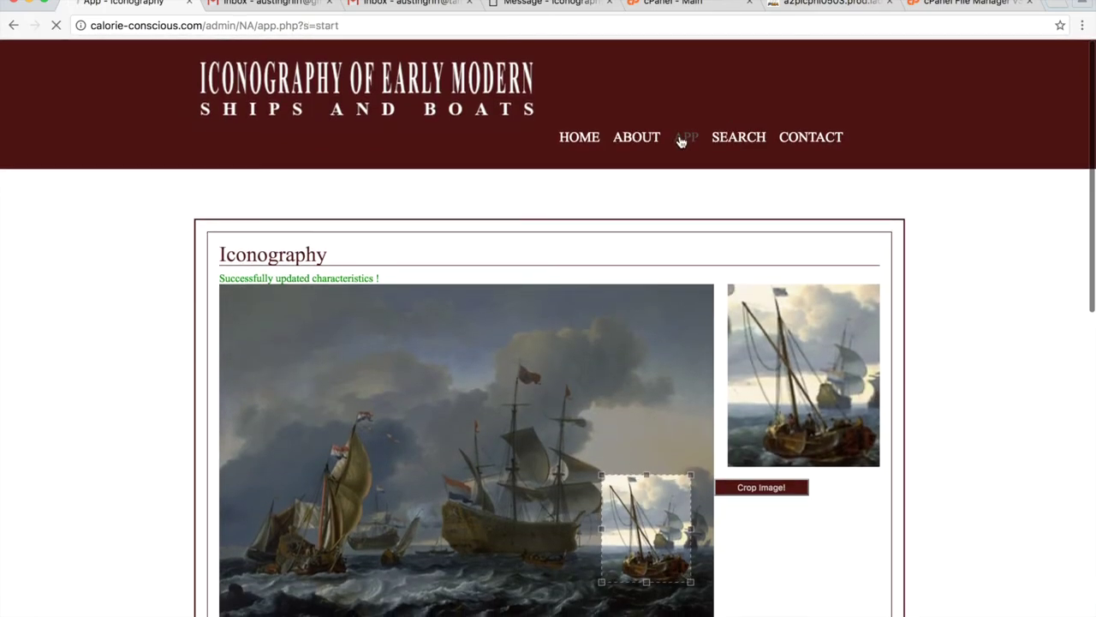
click(305, 282)
click(336, 296)
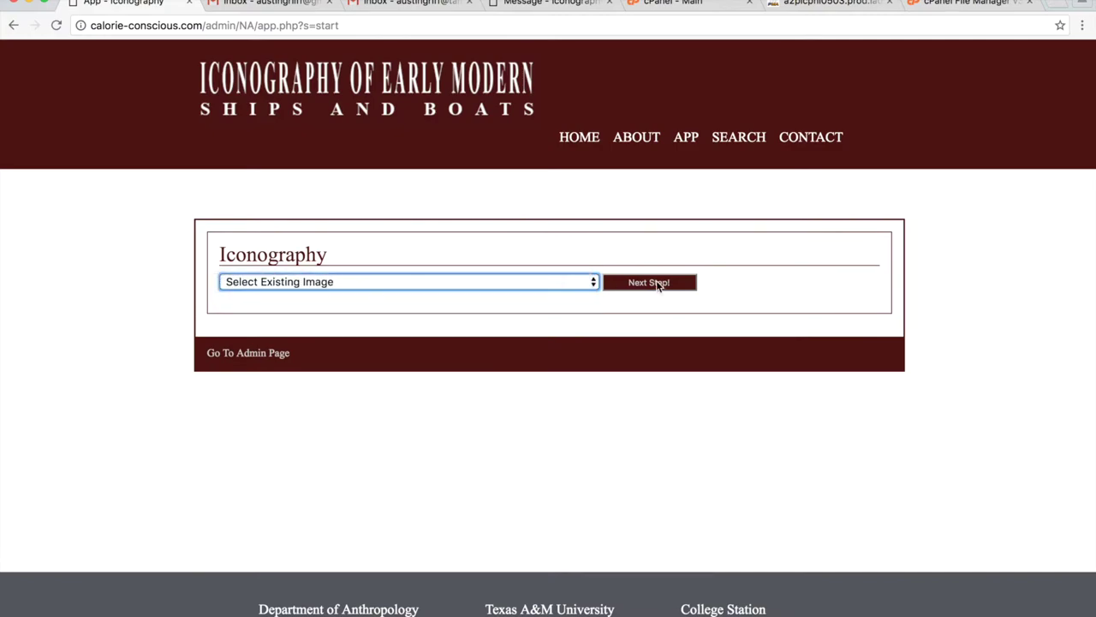
click(658, 282)
click(447, 294)
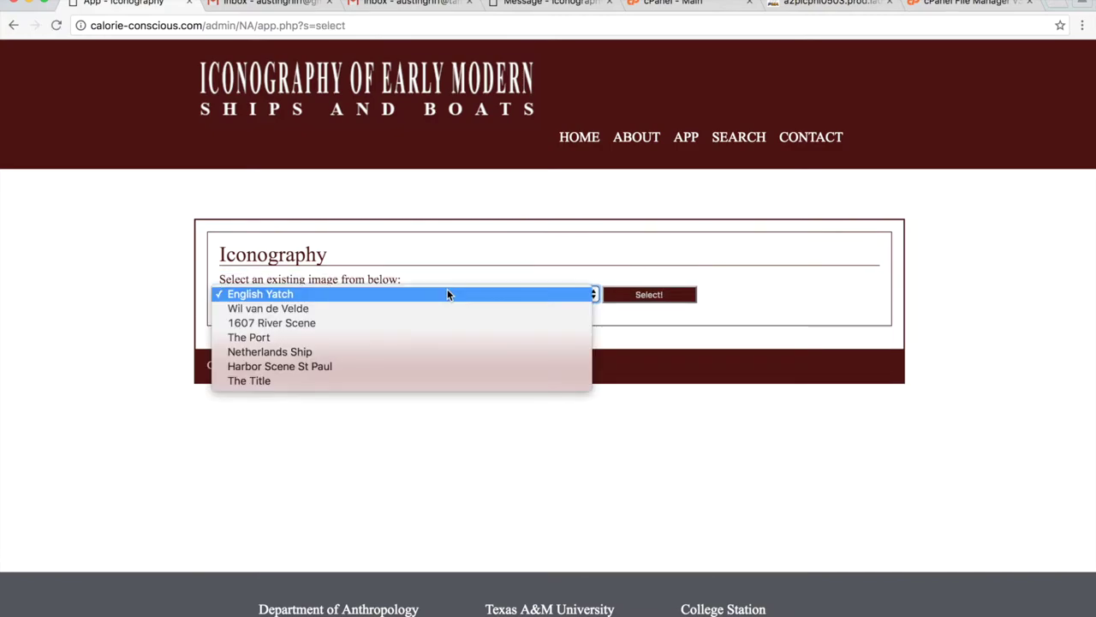
click(278, 382)
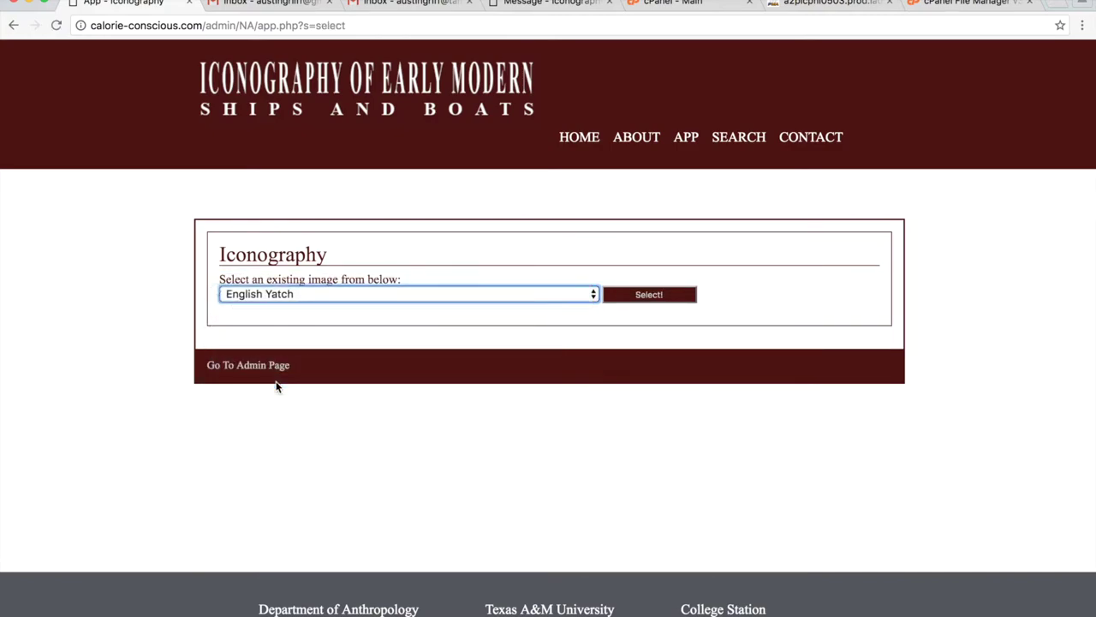
click(685, 293)
Check the cropped thumbnail still shows Galleon with 1 mast, then go to the admin page.
scroll(451, 382, down, 5)
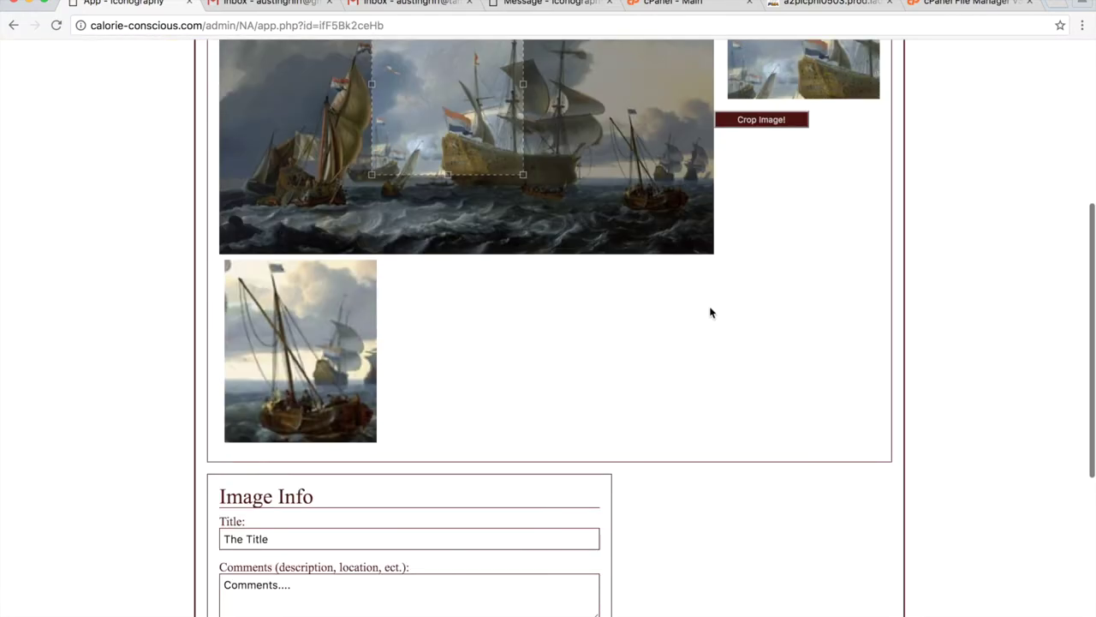
click(295, 350)
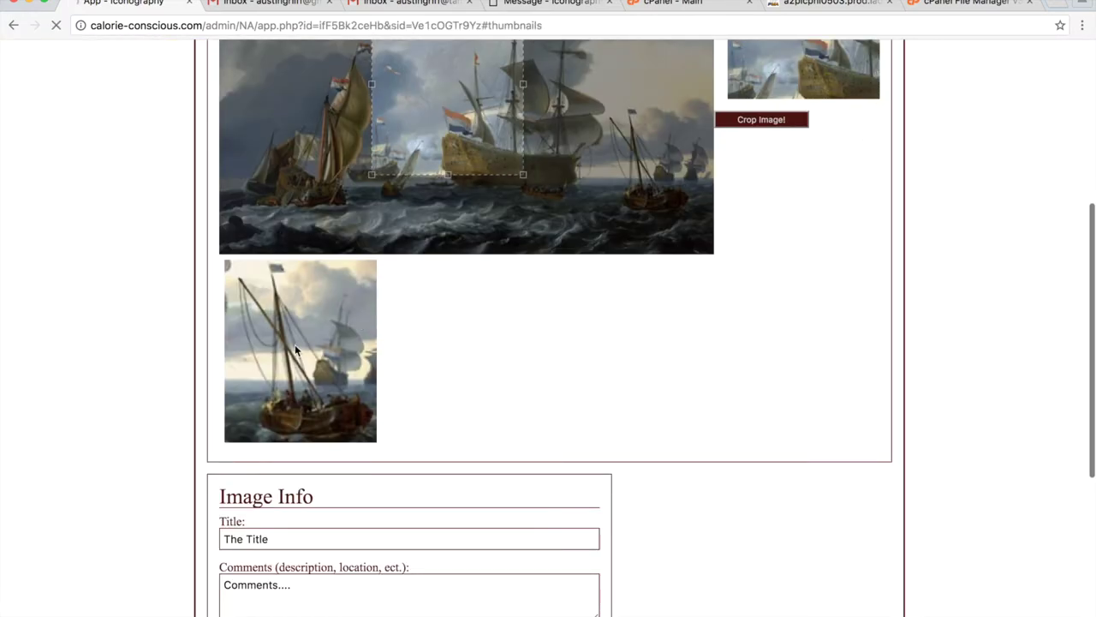
scroll(608, 313, down, 4)
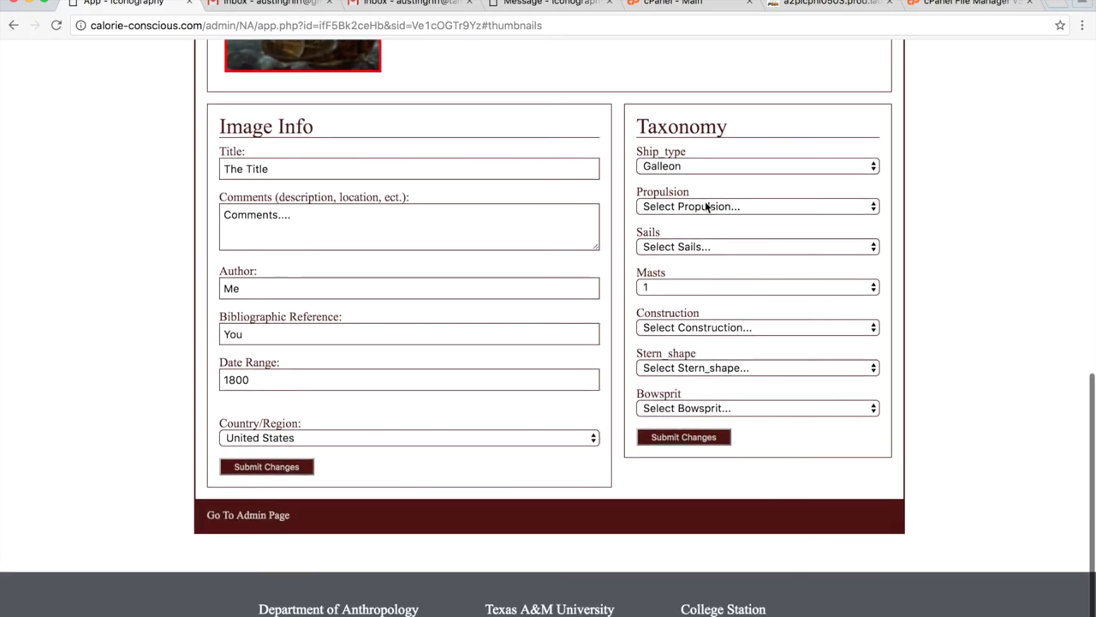
scroll(539, 291, up, 10)
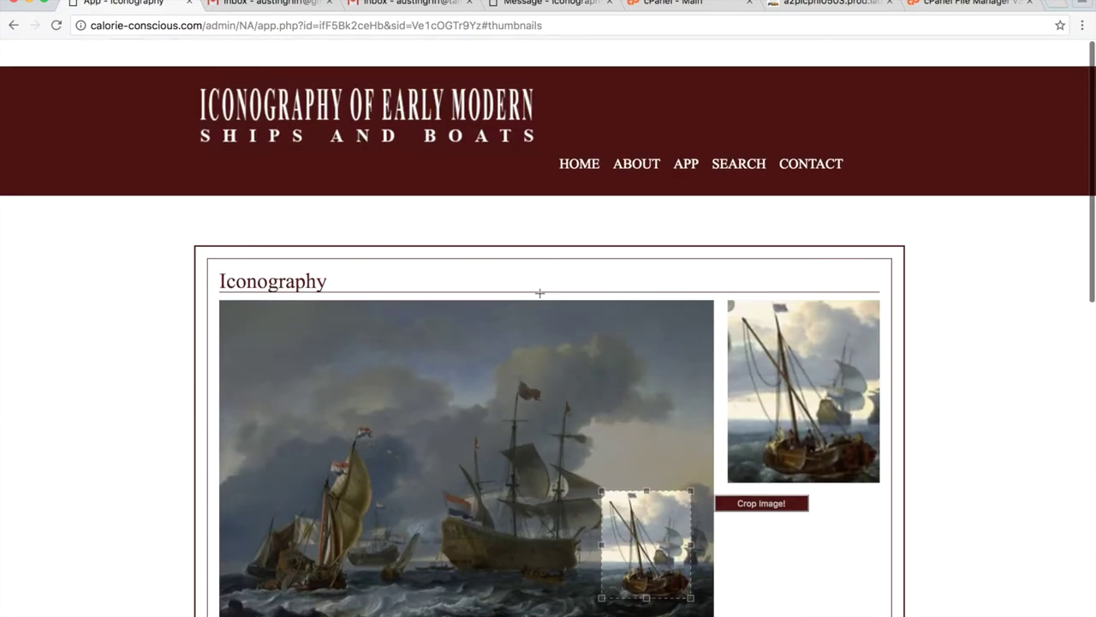
scroll(539, 293, down, 8)
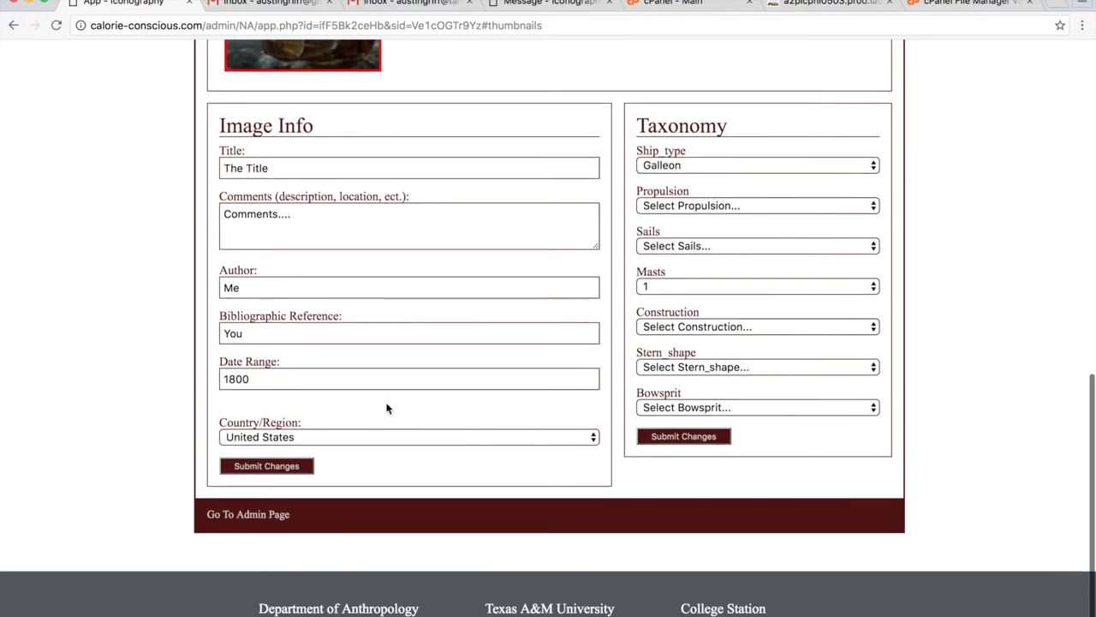
scroll(386, 409, up, 3)
scroll(386, 409, down, 4)
click(270, 519)
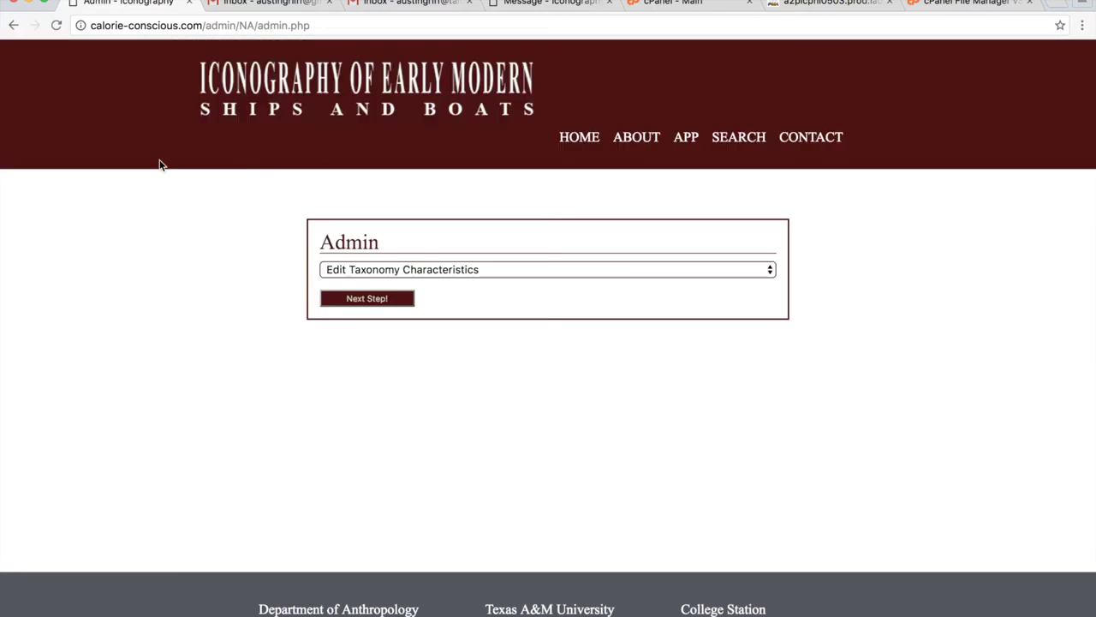
Choose Edit Taxonomy Characteristics as the admin task and proceed to the editor.
click(406, 271)
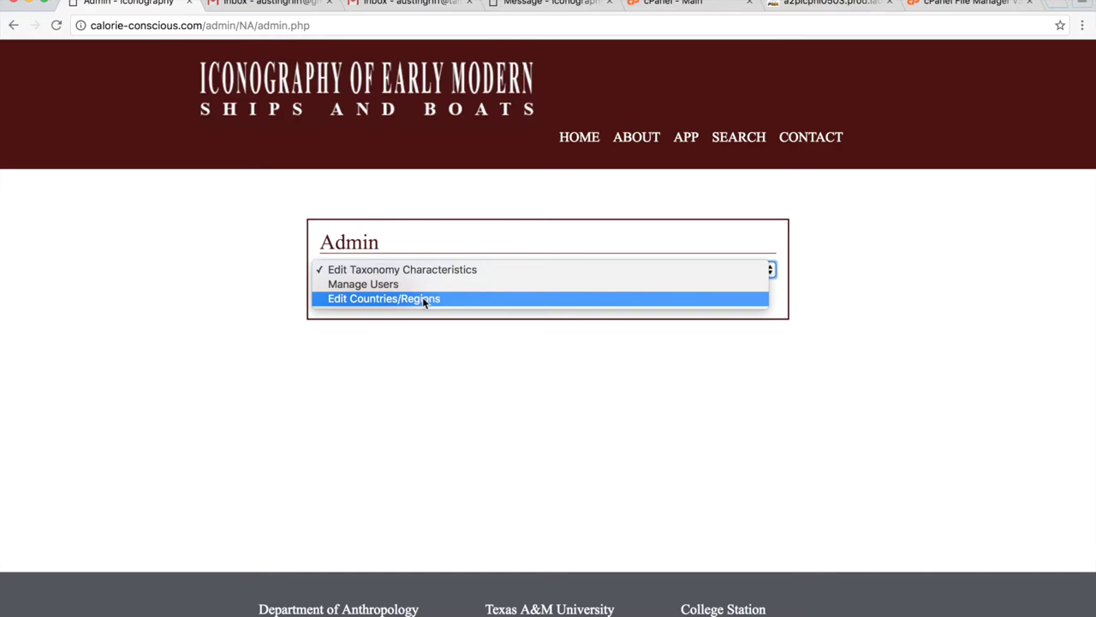
click(442, 403)
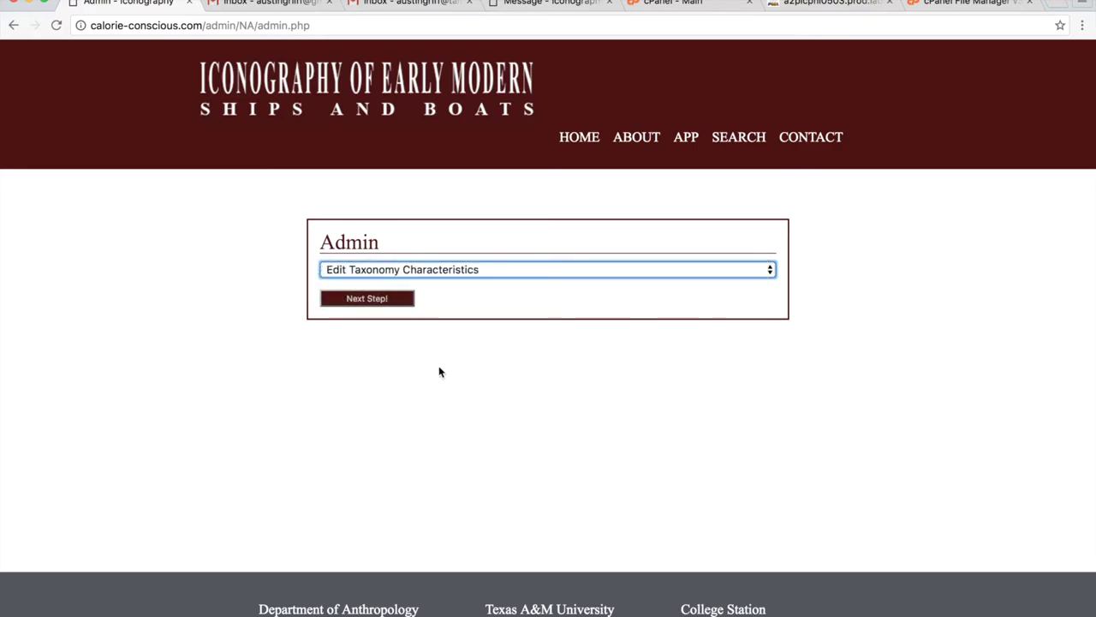
click(399, 299)
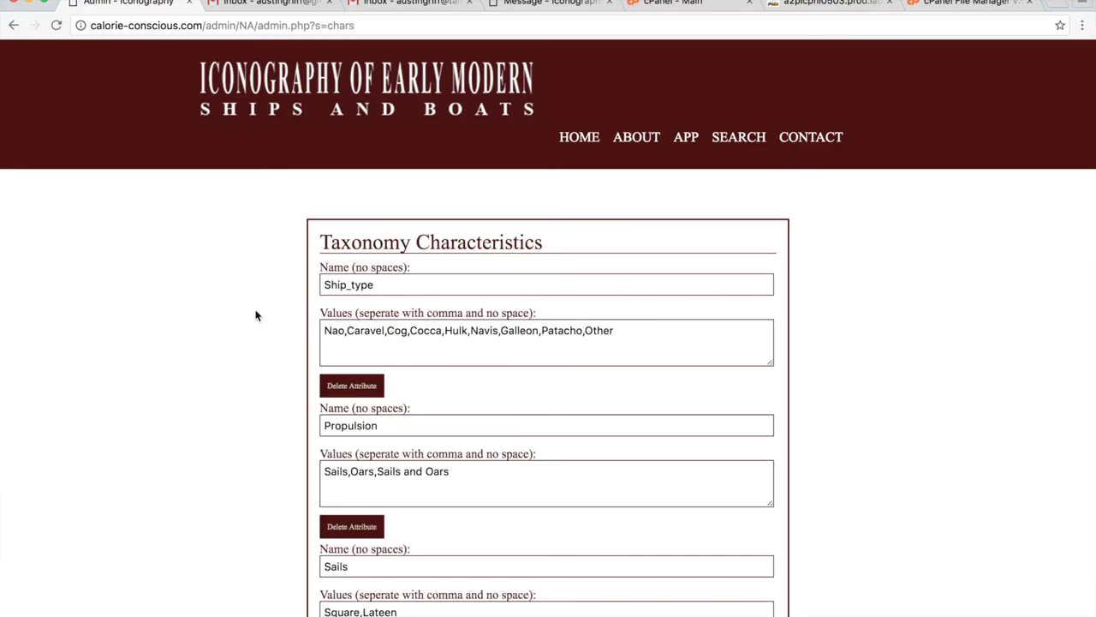
Zoom in on the taxonomy editor and click into the Ship_type values list.
scroll(255, 377, down, 3)
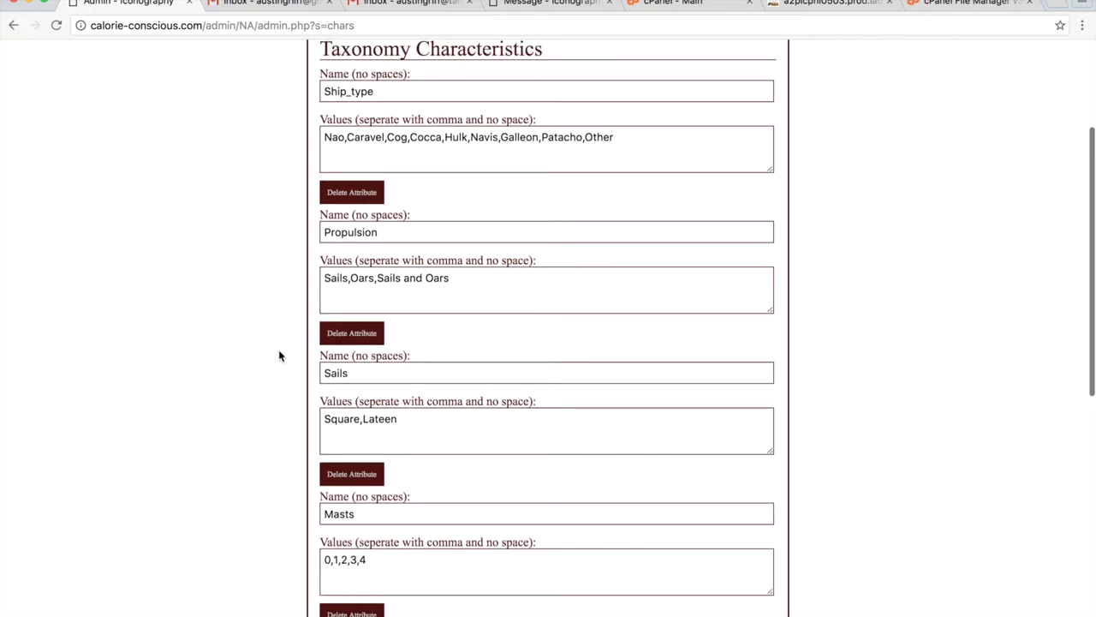
key(super+equal)
key(super+equal)
key(super+equal)
right_click(380, 326)
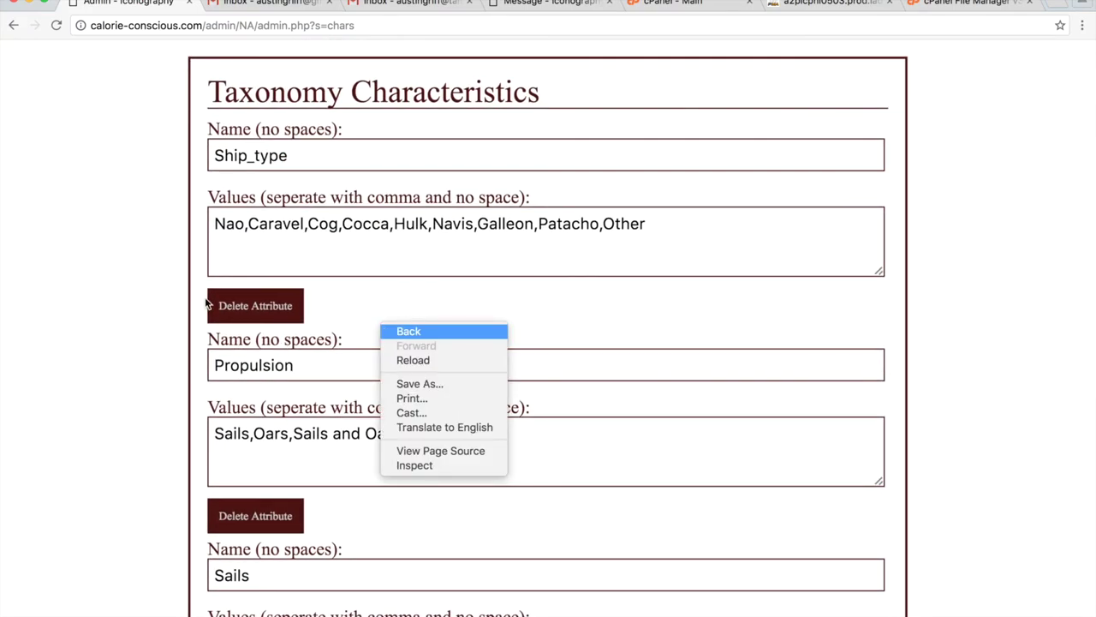
click(140, 307)
click(692, 243)
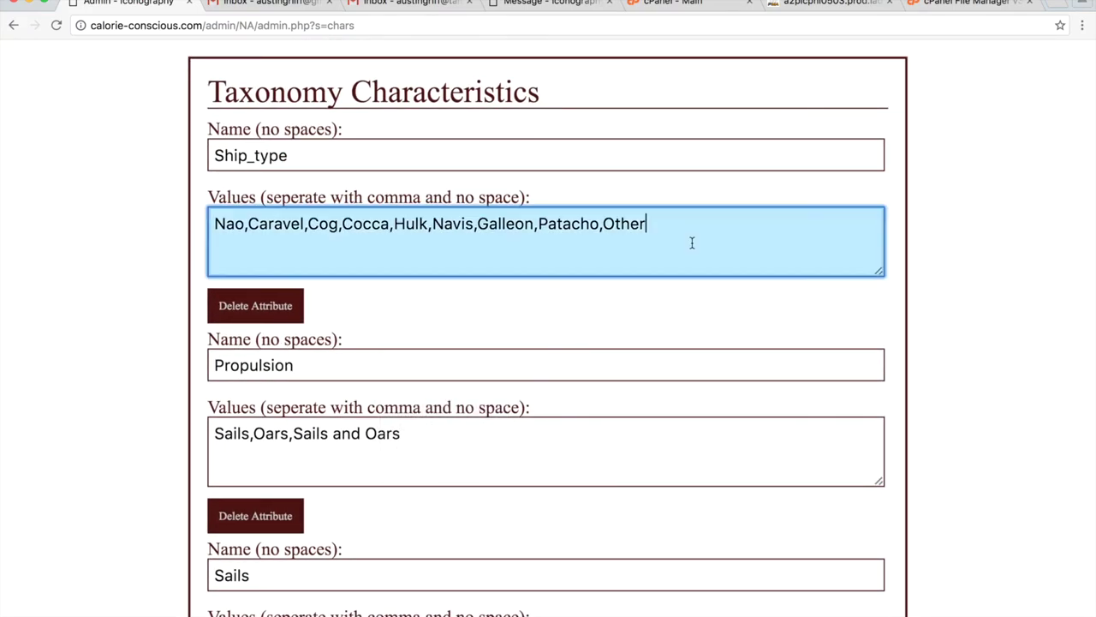
scroll(623, 266, down, 1)
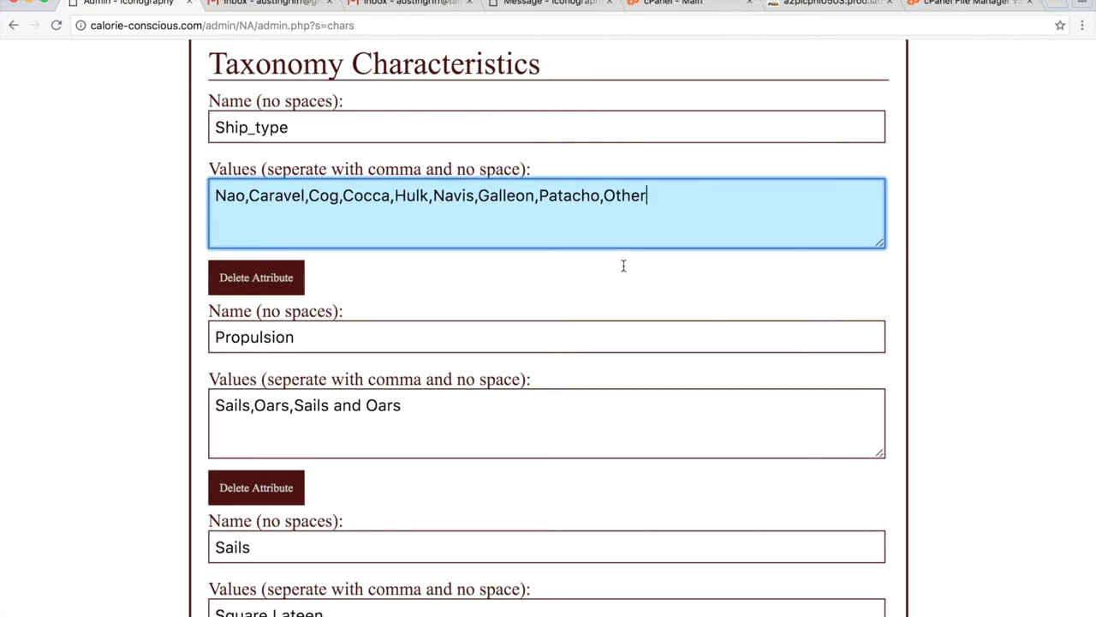
scroll(623, 265, down, 5)
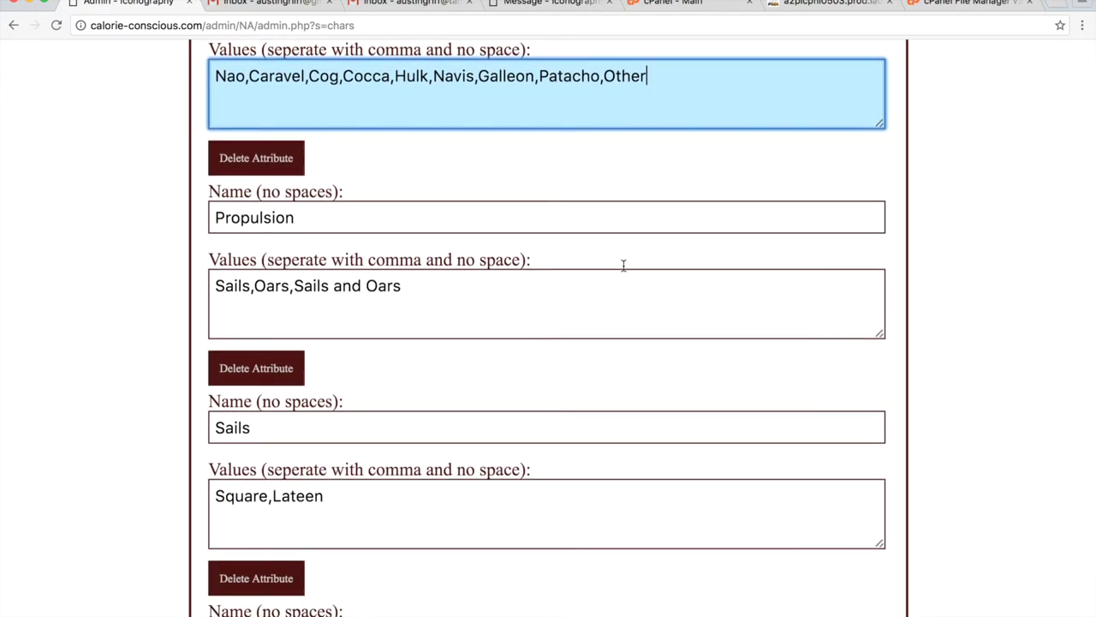
scroll(622, 265, up, 1)
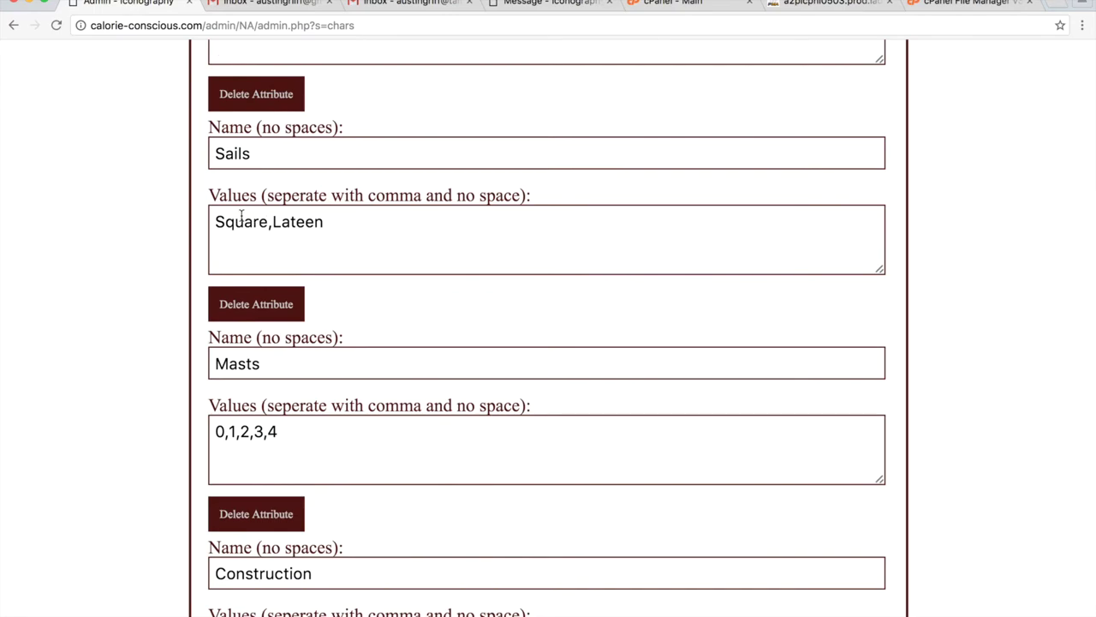
Insert 'None,' before Square in the Sails values and submit, giving None,Square,Lateen.
click(216, 221)
text(Non)
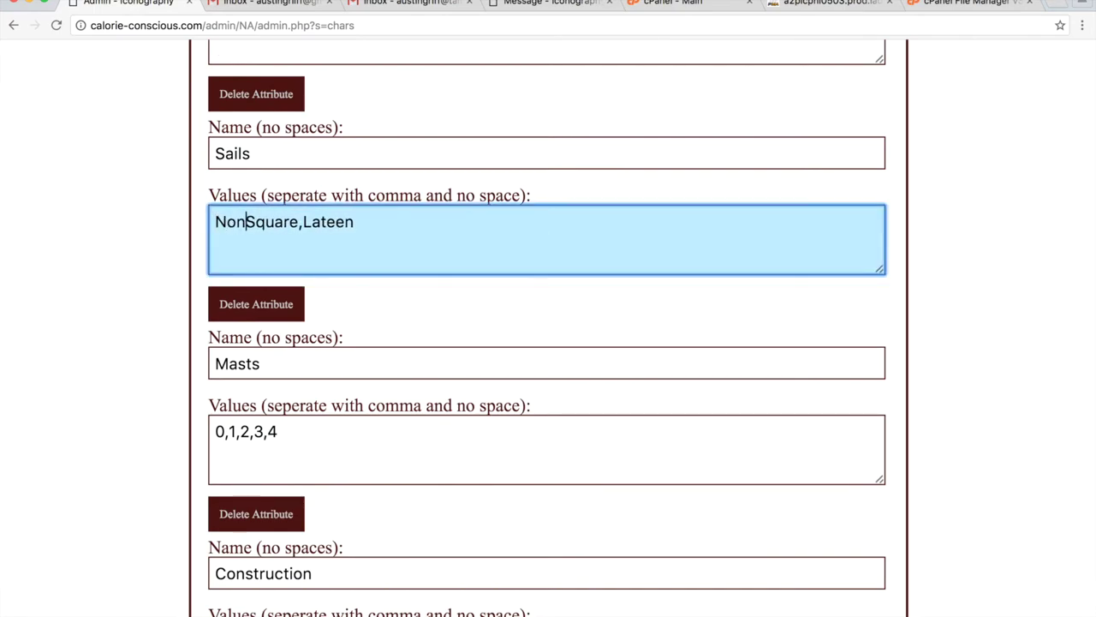
key(BackSpace)
key(BackSpace)
text(one,)
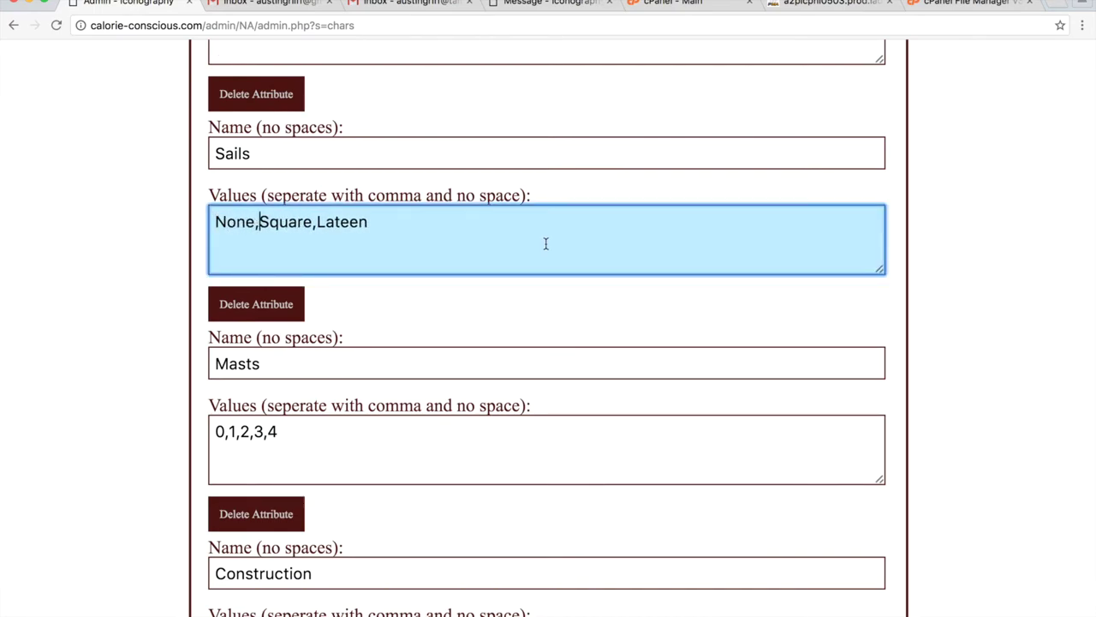
scroll(403, 259, down, 5)
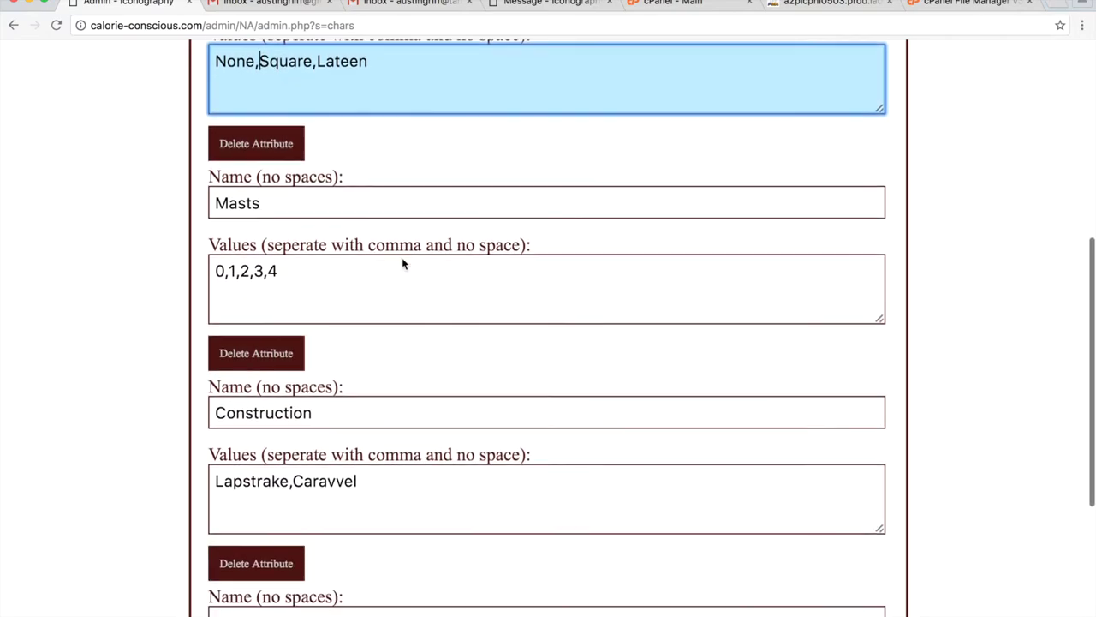
scroll(403, 259, down, 2)
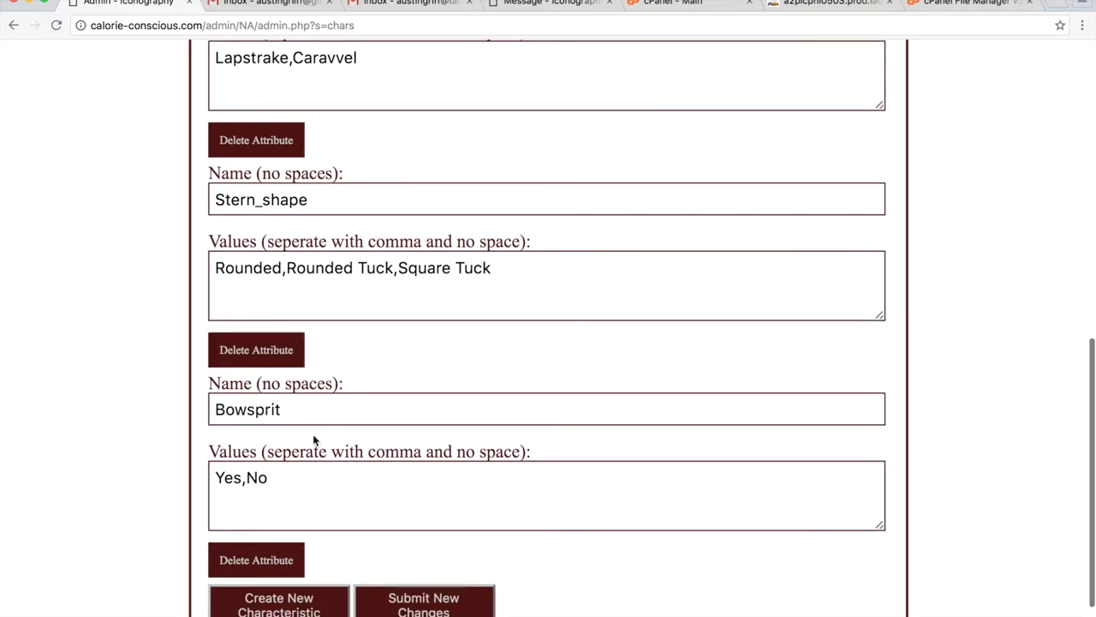
right_click(311, 452)
click(648, 594)
click(465, 597)
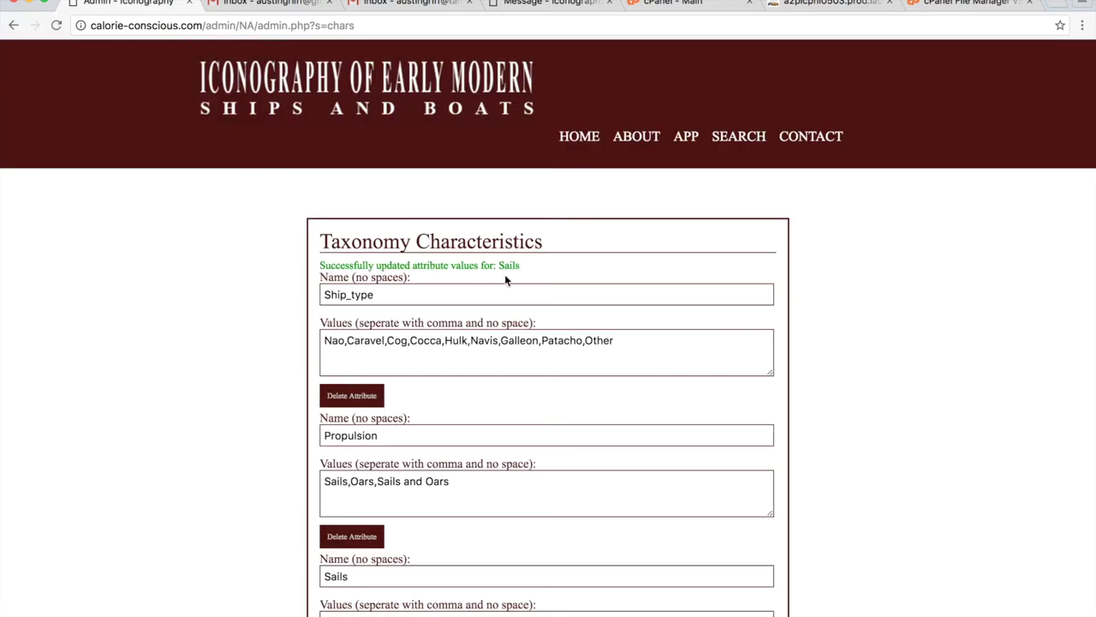
scroll(550, 335, down, 5)
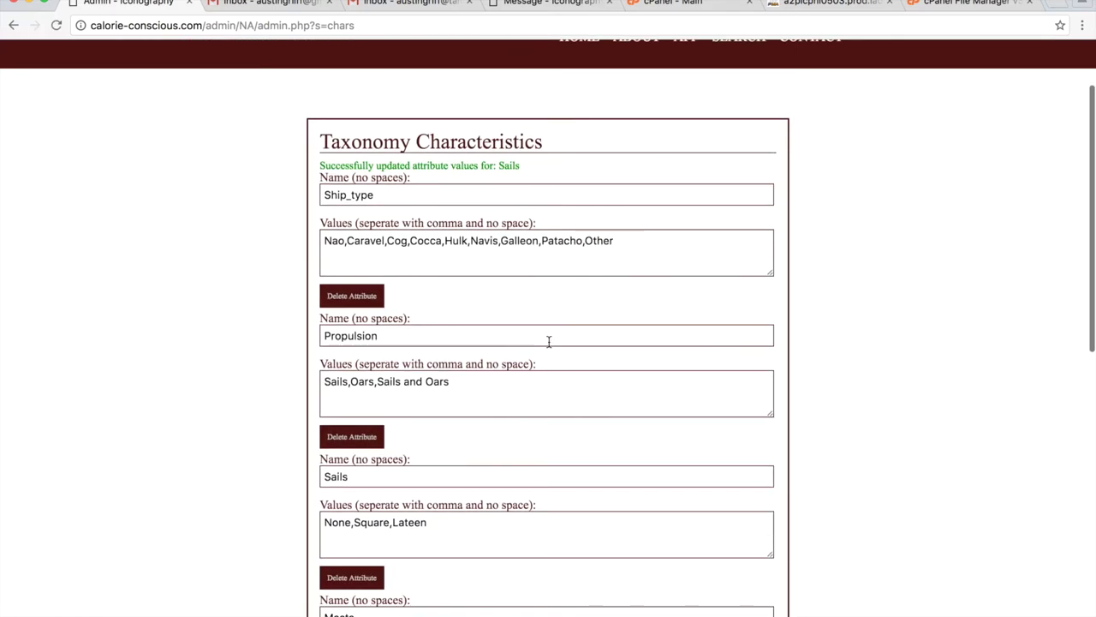
scroll(549, 342, down, 1)
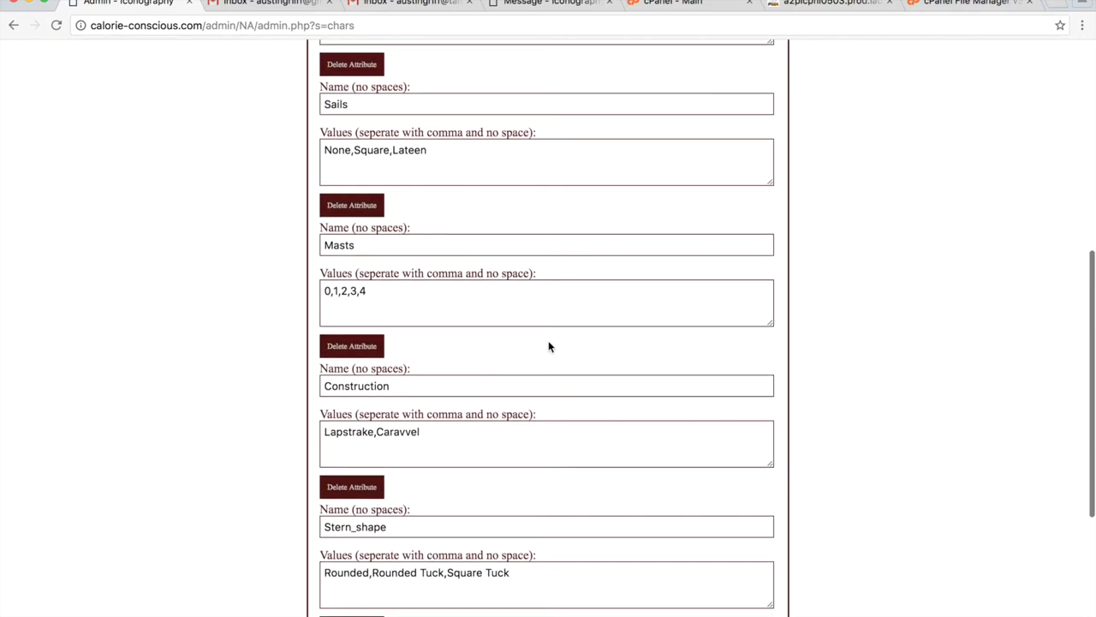
Add a new blank taxonomy characteristic and rename it to Size.
scroll(454, 205, down, 4)
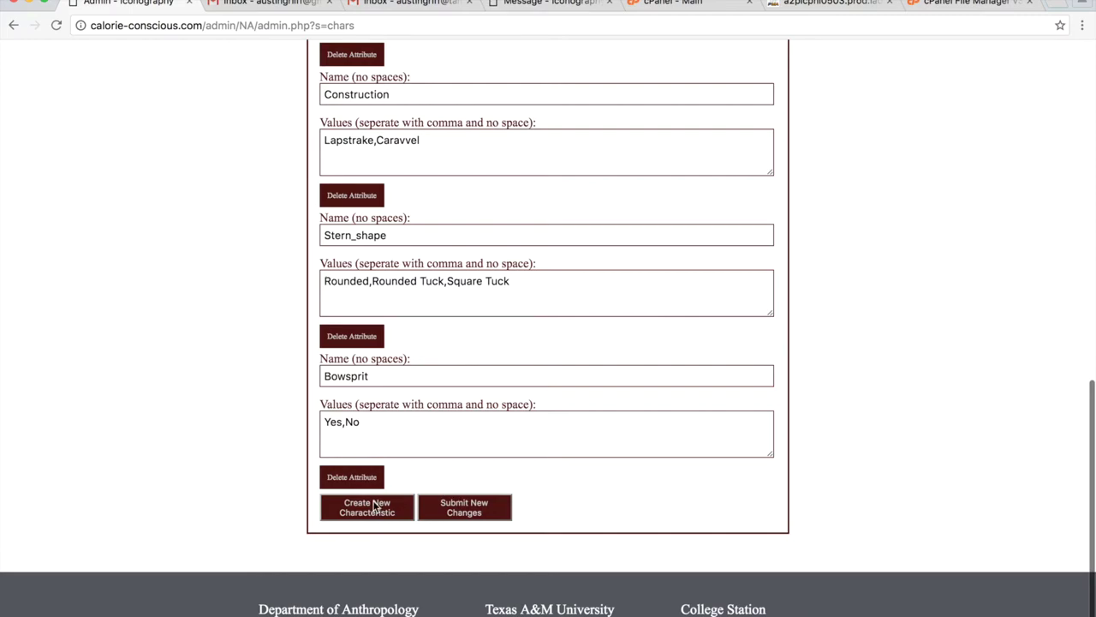
click(399, 514)
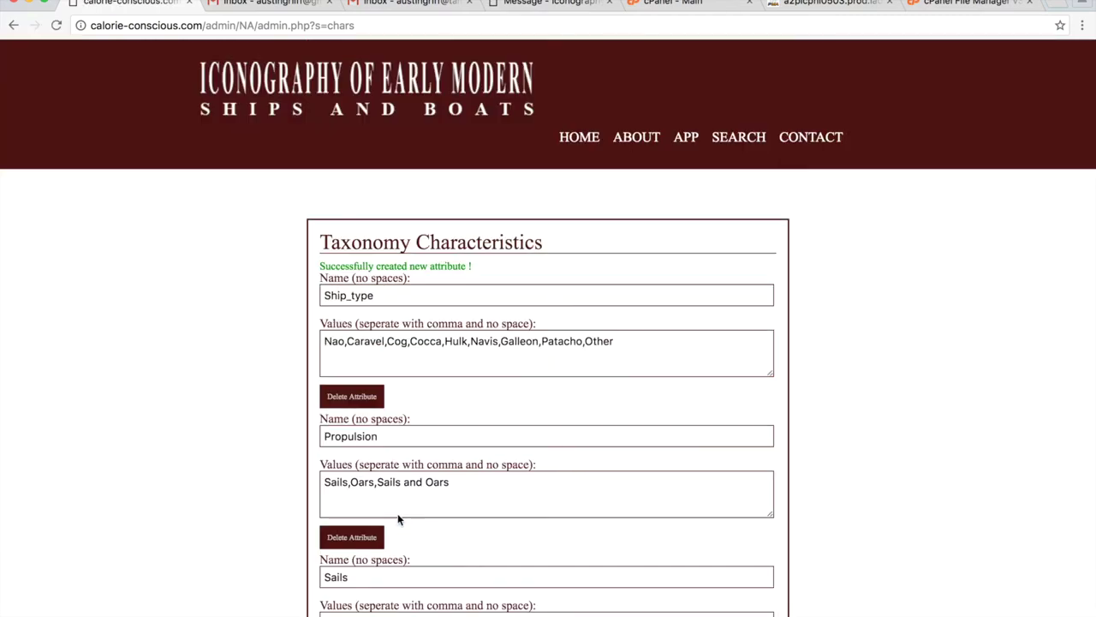
scroll(515, 366, down, 10)
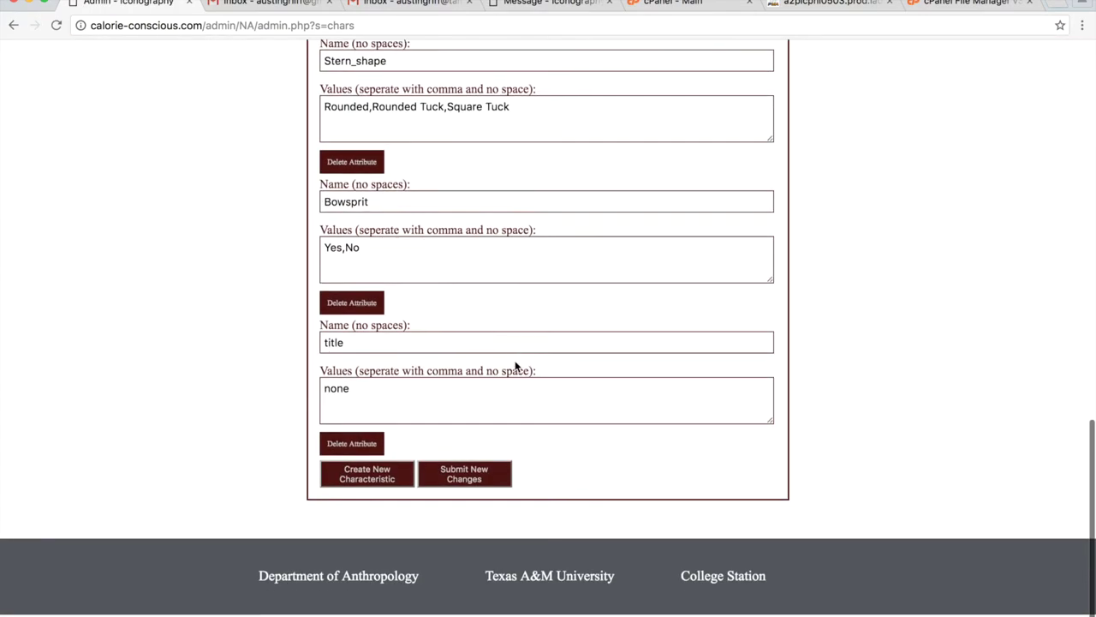
click(356, 377)
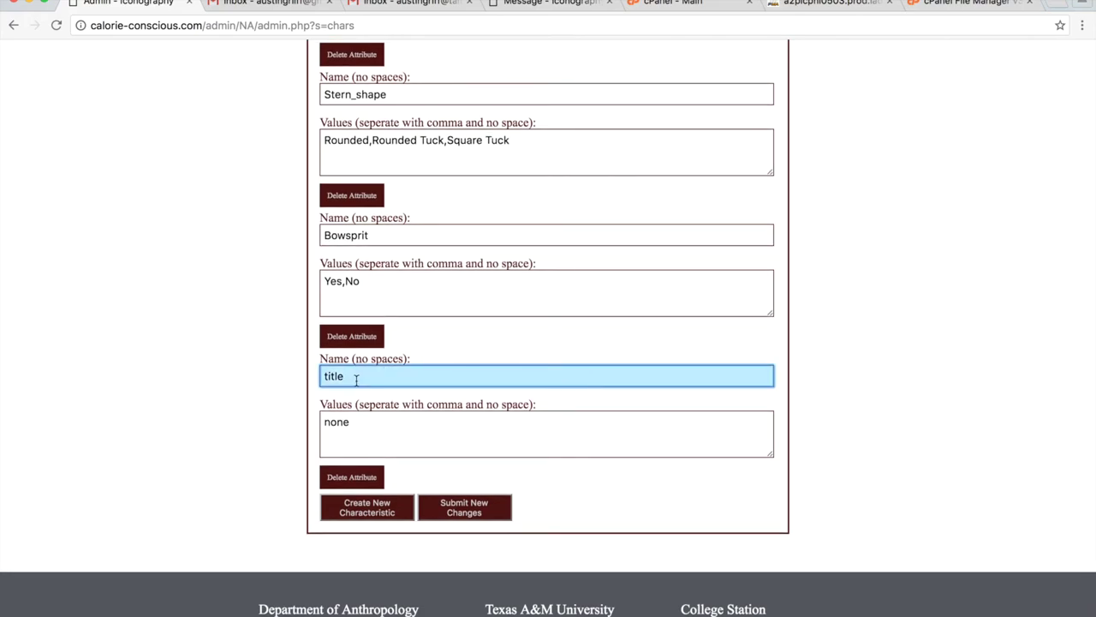
key(BackSpace)
key(BackSpace)
key(BackSpace)
text(s)
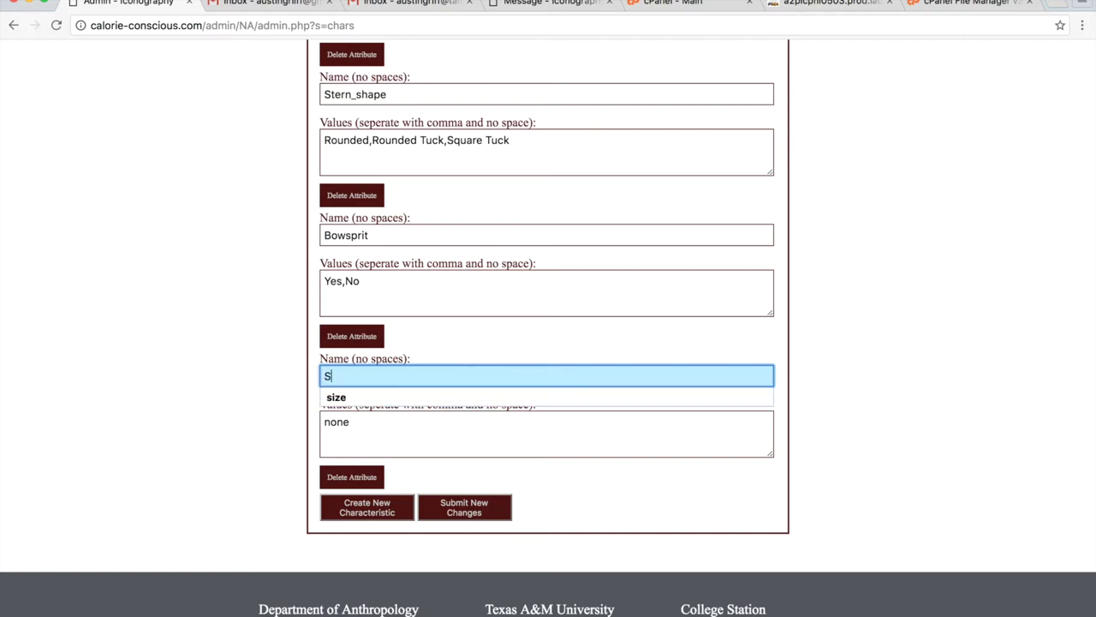
text(ize)
Enter Small,Medium,Large as the Size values and submit the changes.
click(400, 449)
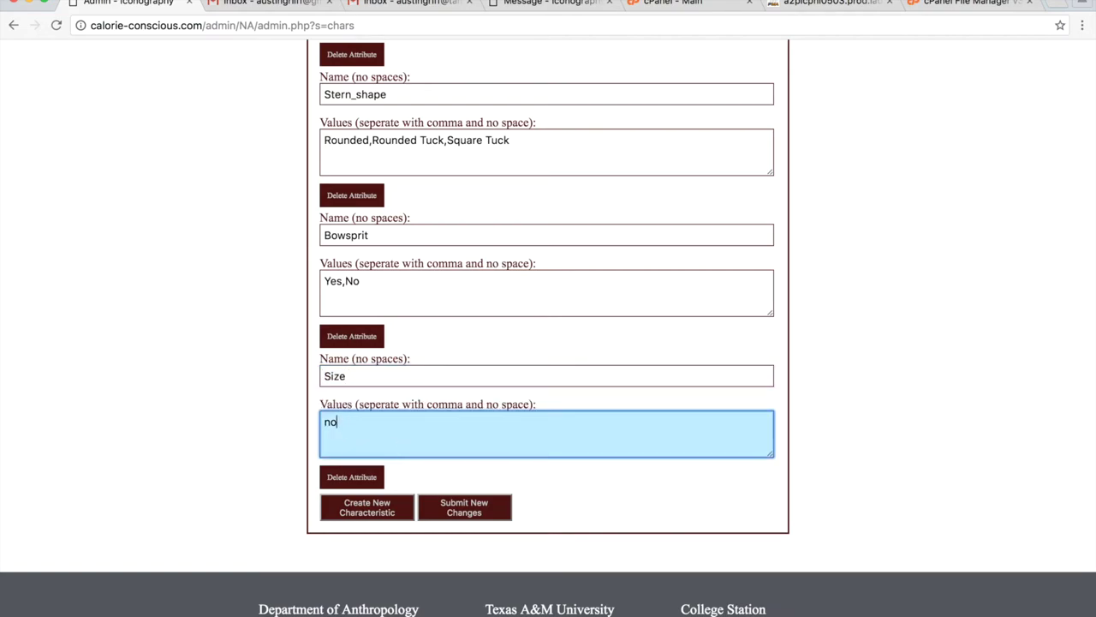
text(Small,Medium,Large)
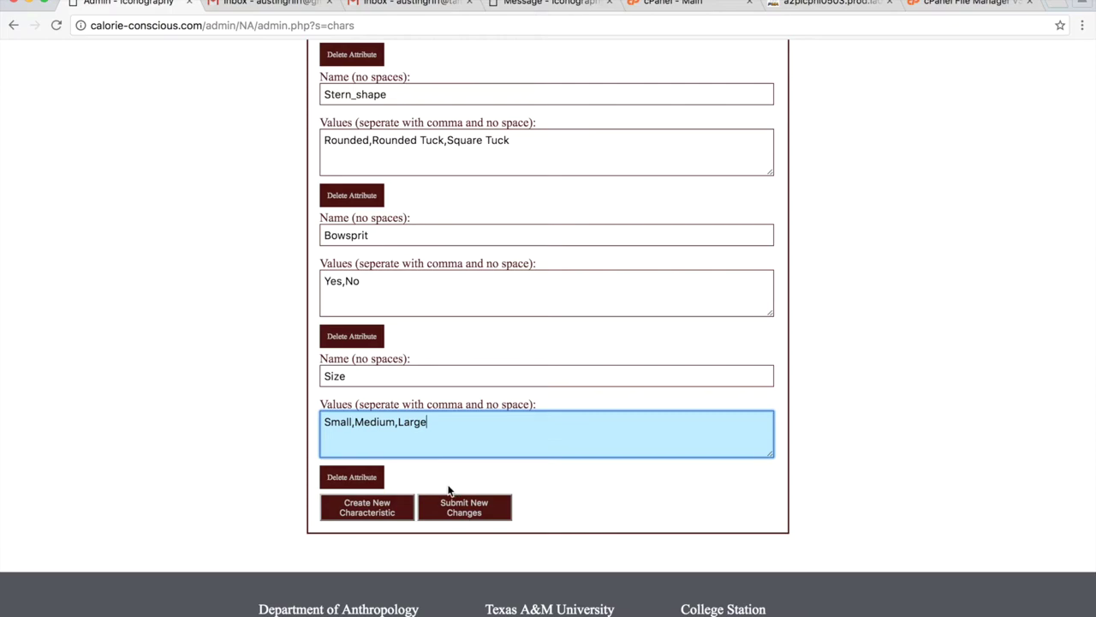
click(465, 507)
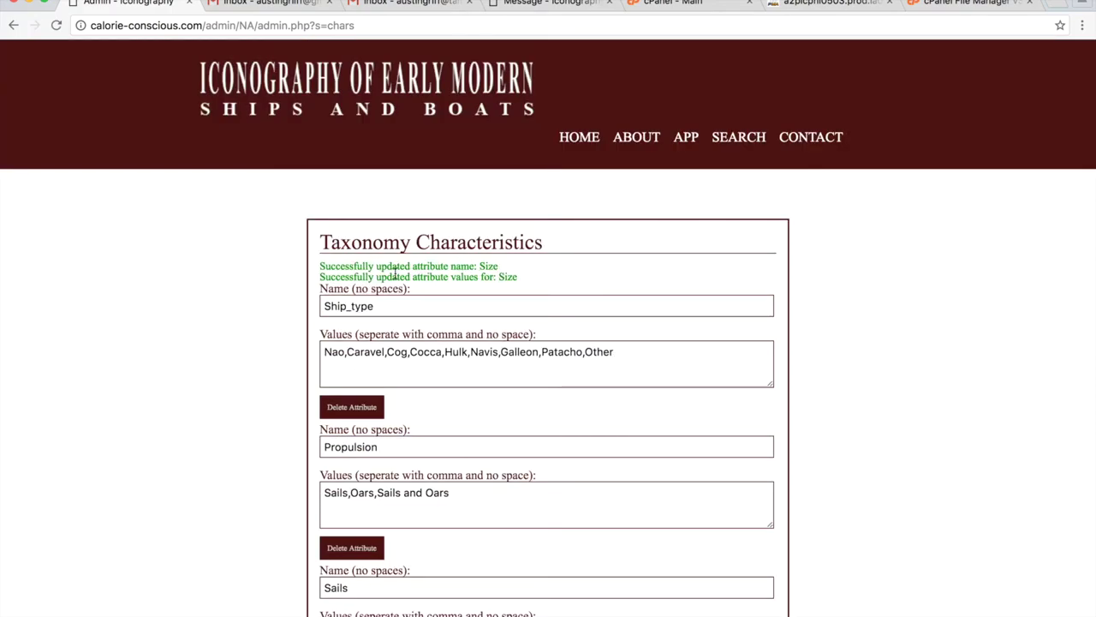
scroll(563, 391, down, 6)
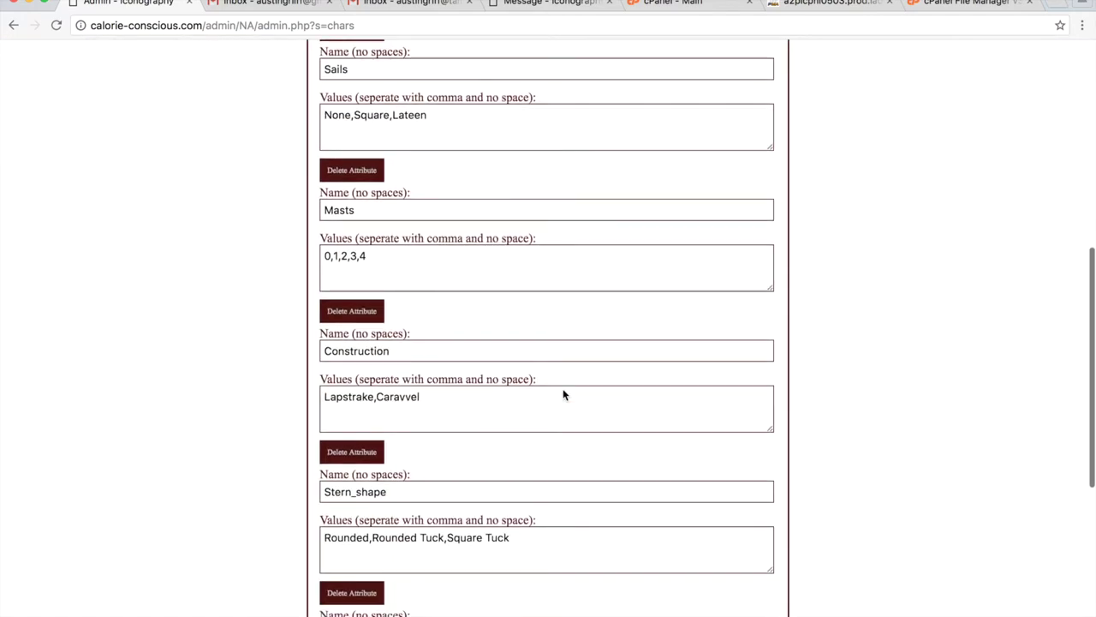
scroll(563, 395, down, 4)
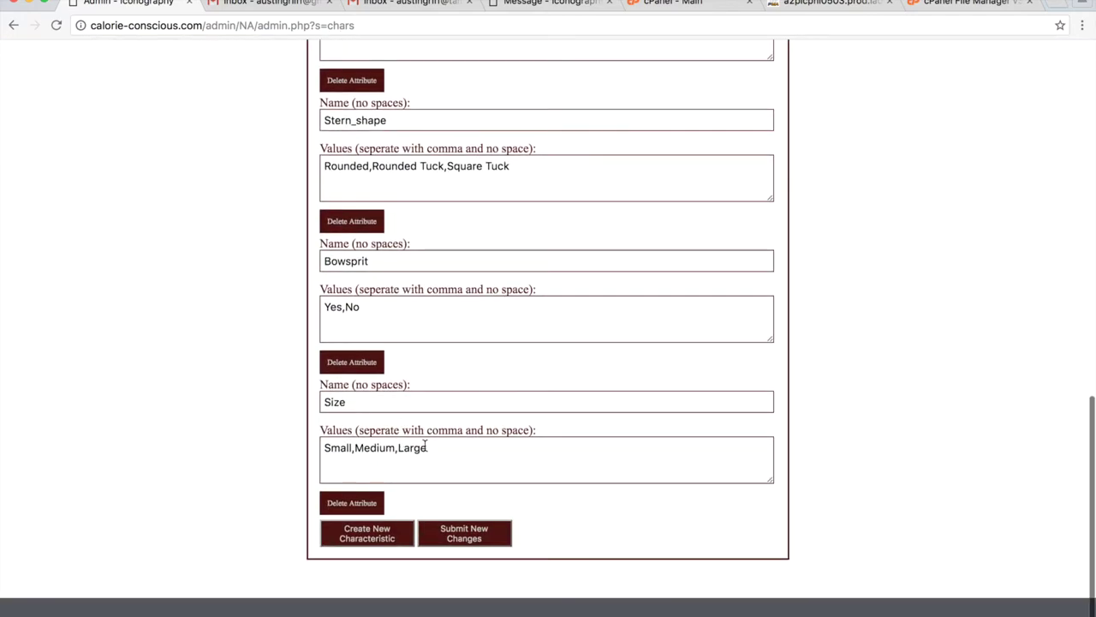
scroll(561, 442, up, 10)
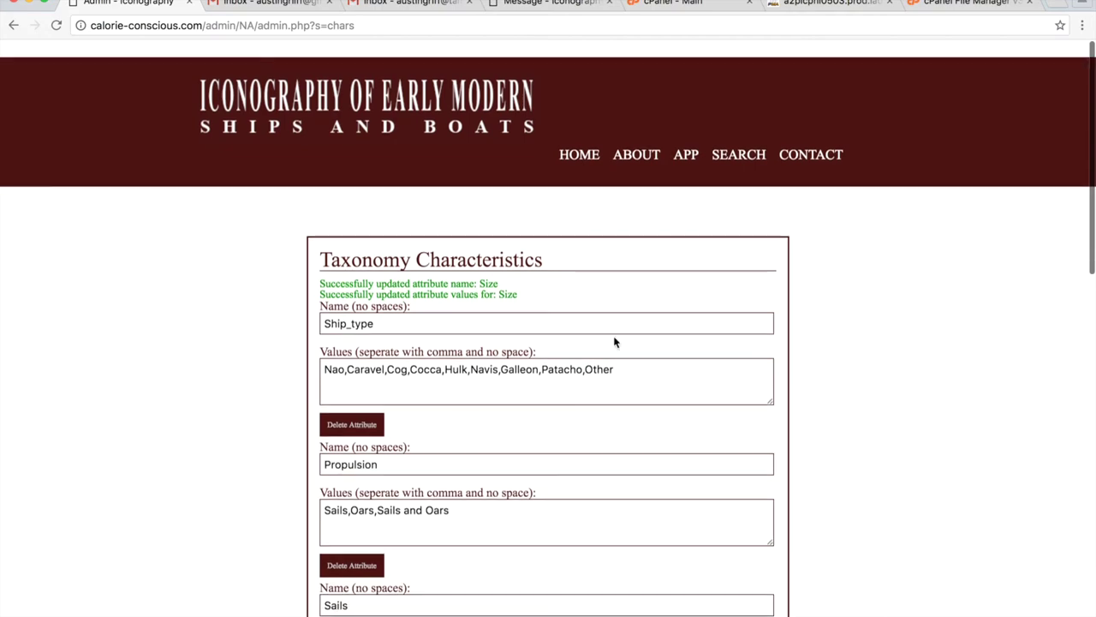
click(685, 145)
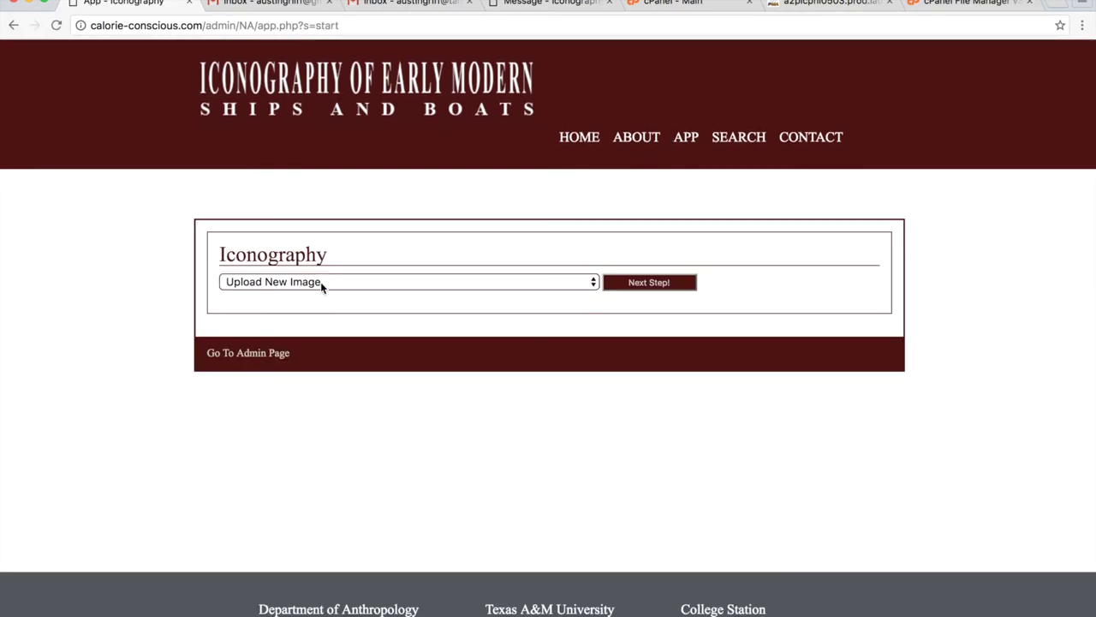
Tag the existing ship image's crop with Size Large and save its taxonomy.
click(322, 287)
click(320, 297)
click(629, 285)
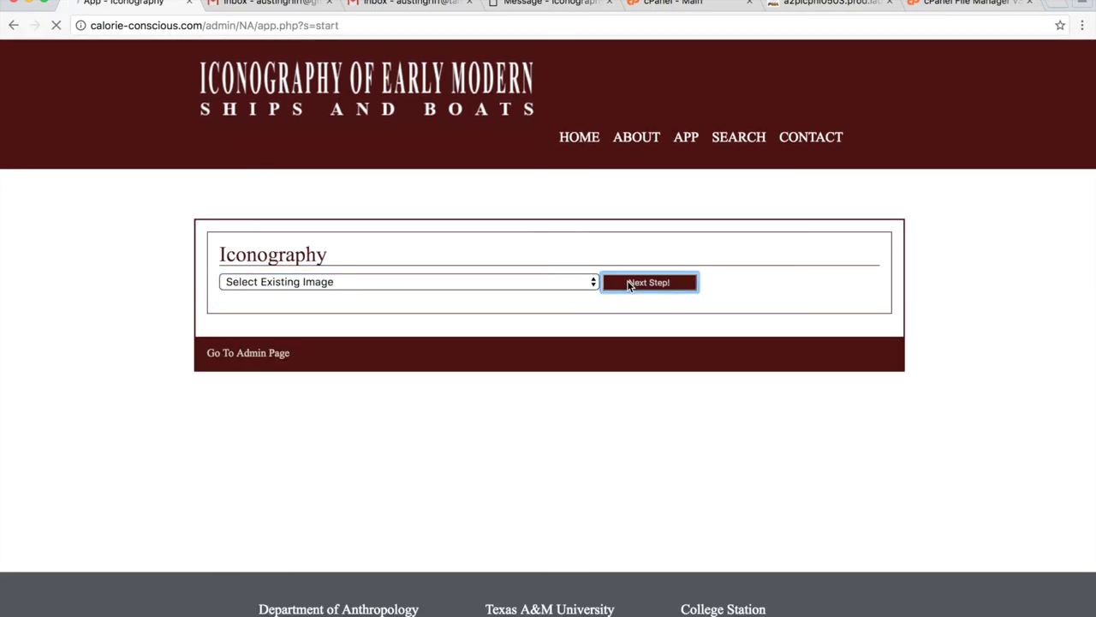
click(648, 295)
scroll(612, 423, down, 2)
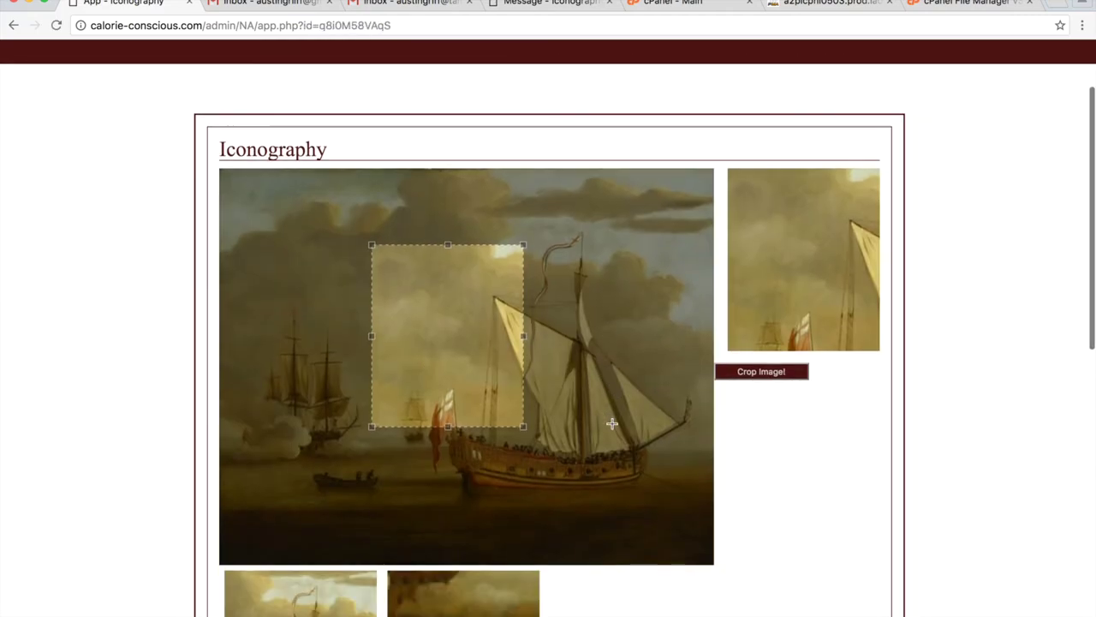
scroll(611, 423, down, 6)
scroll(334, 194, up, 3)
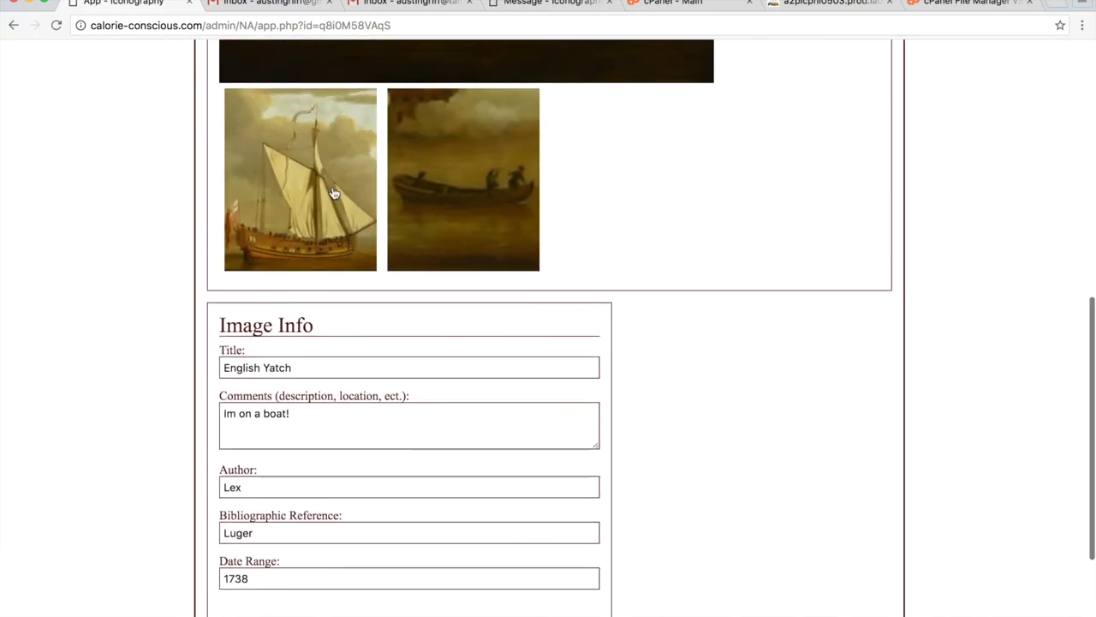
click(334, 194)
scroll(434, 308, down, 3)
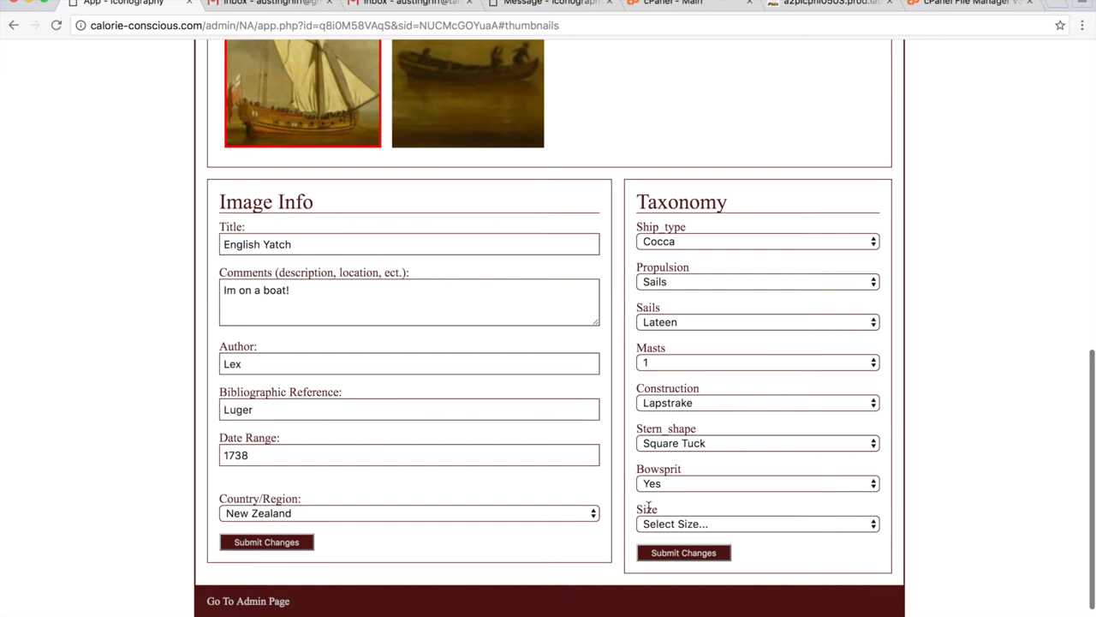
click(677, 525)
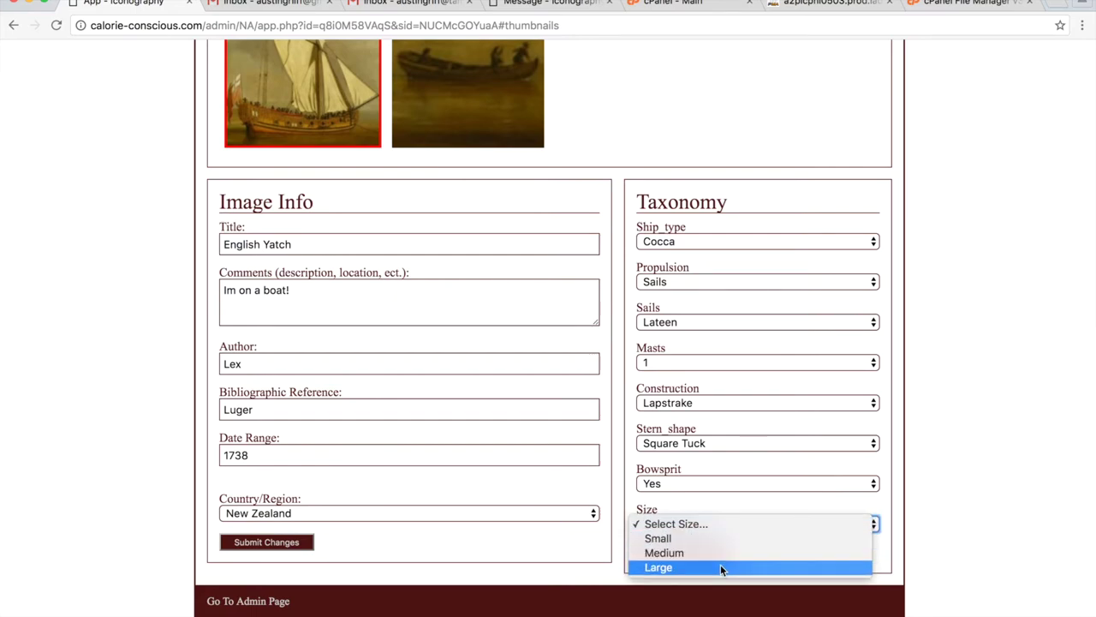
click(683, 568)
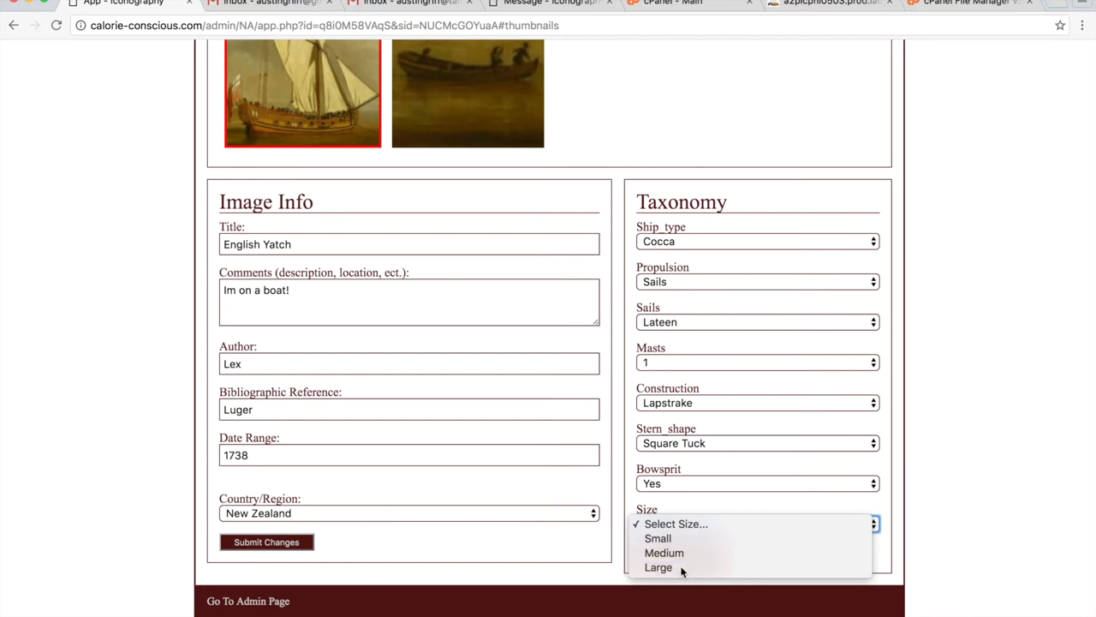
click(698, 554)
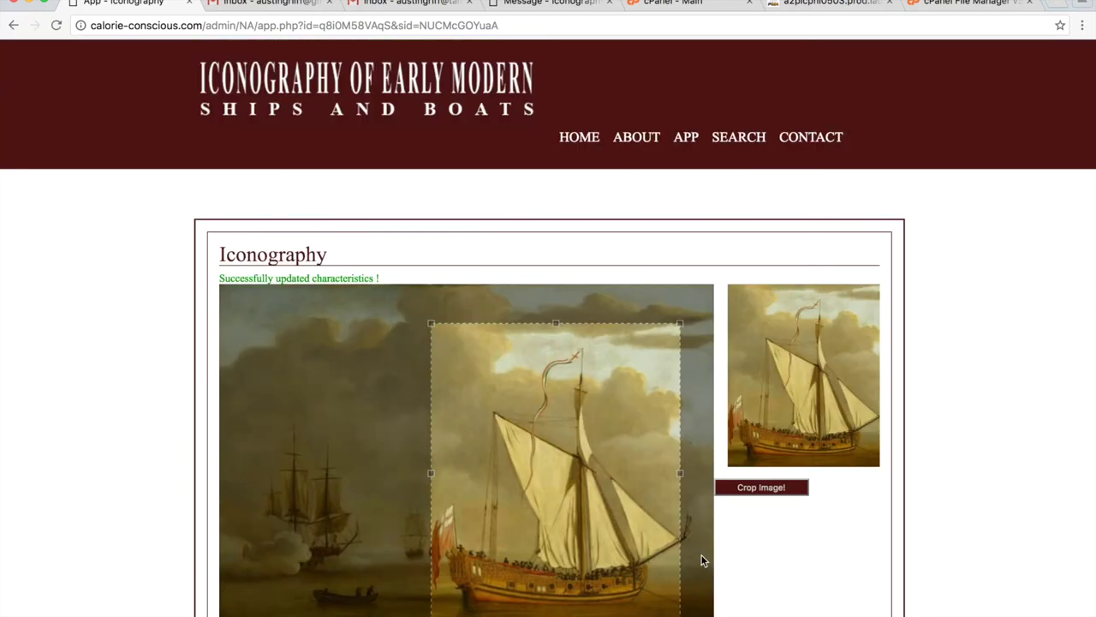
Search for ships filtered to Size Large and view the single result.
click(755, 144)
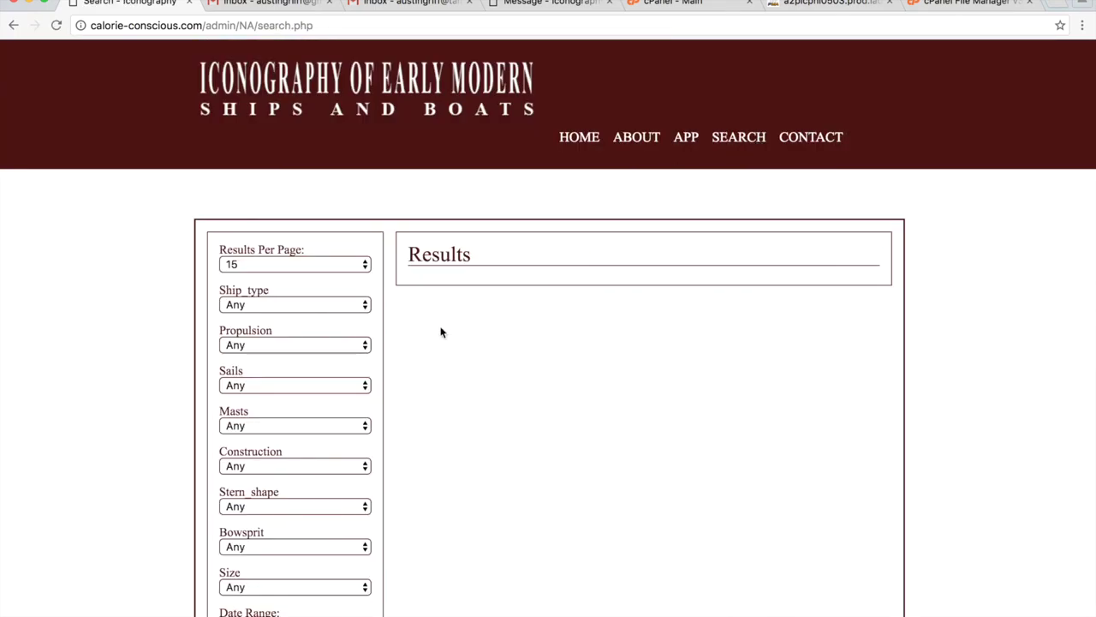
right_click(409, 313)
click(411, 247)
scroll(134, 446, down, 3)
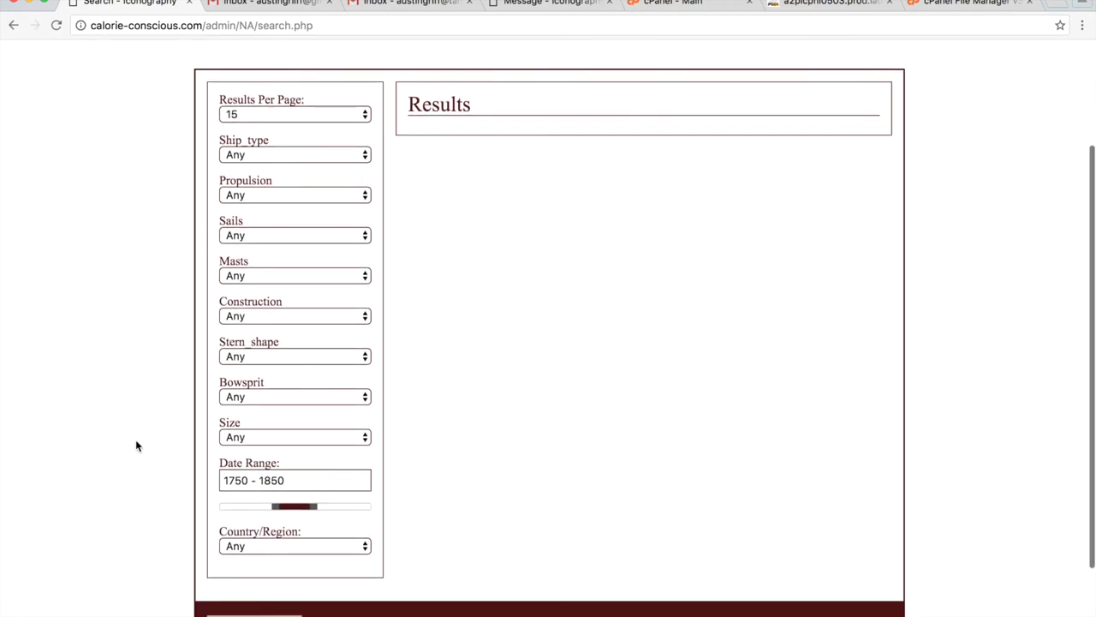
click(259, 435)
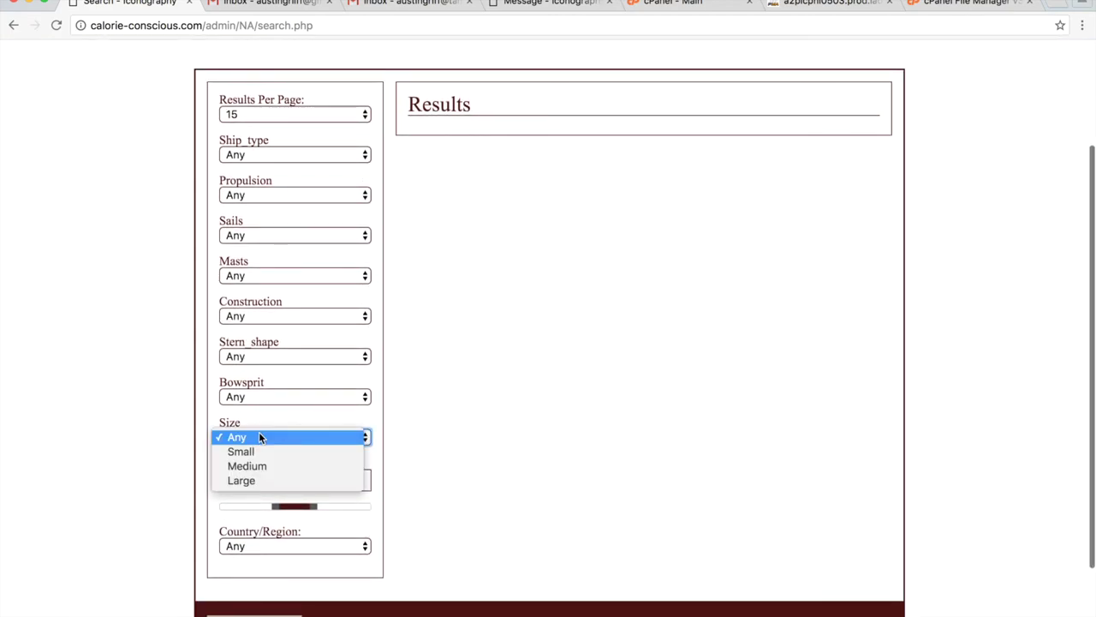
click(260, 481)
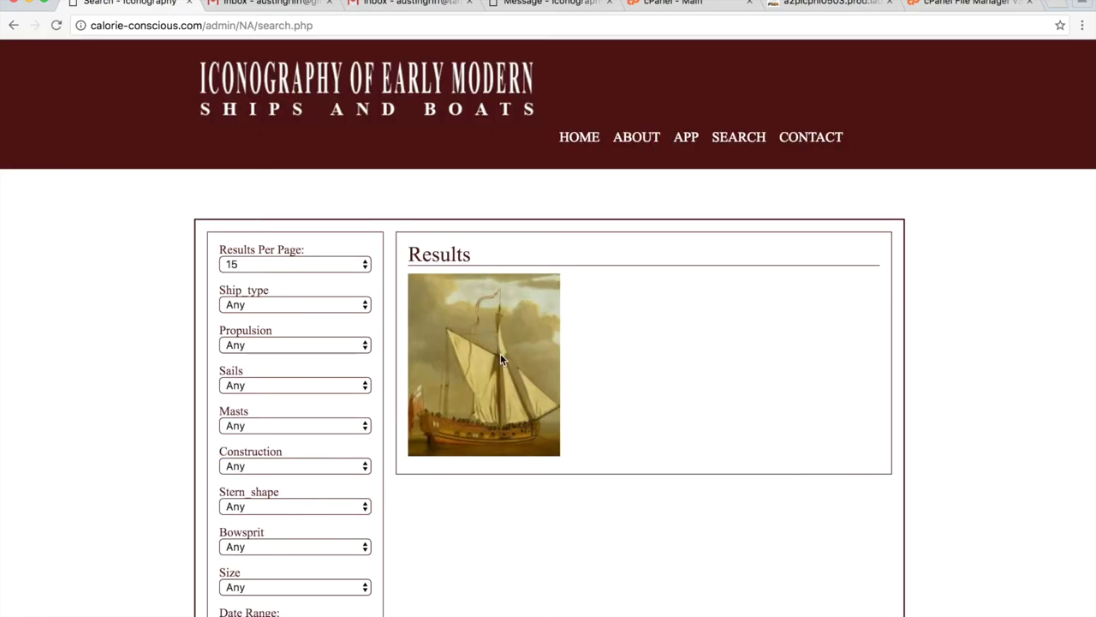
click(692, 140)
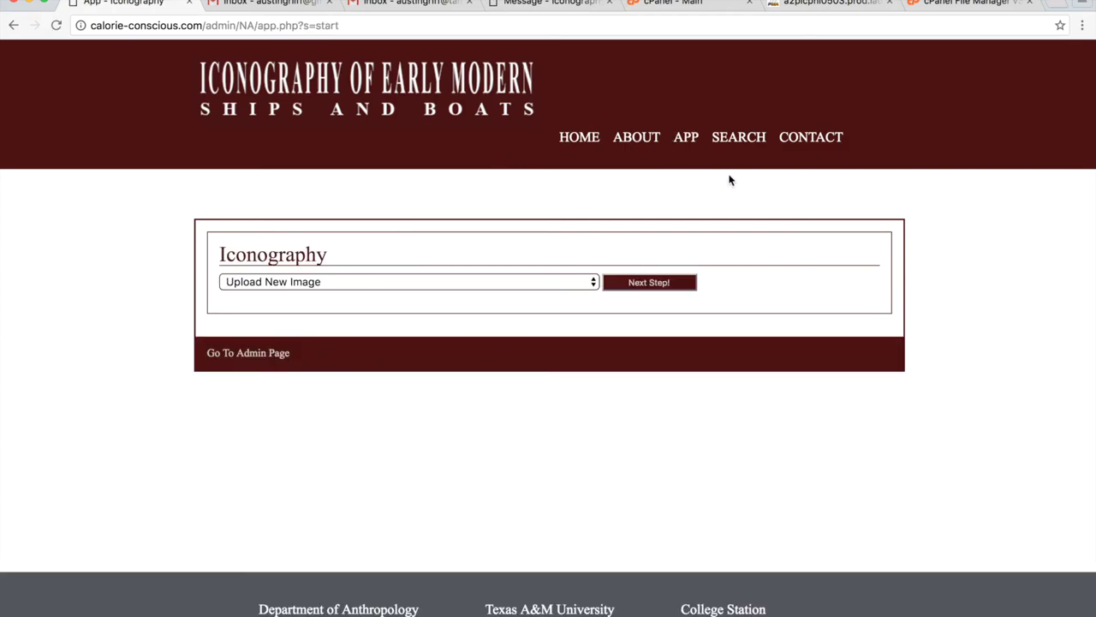
Delete the Size attribute in Edit Taxonomy Characteristics.
click(265, 362)
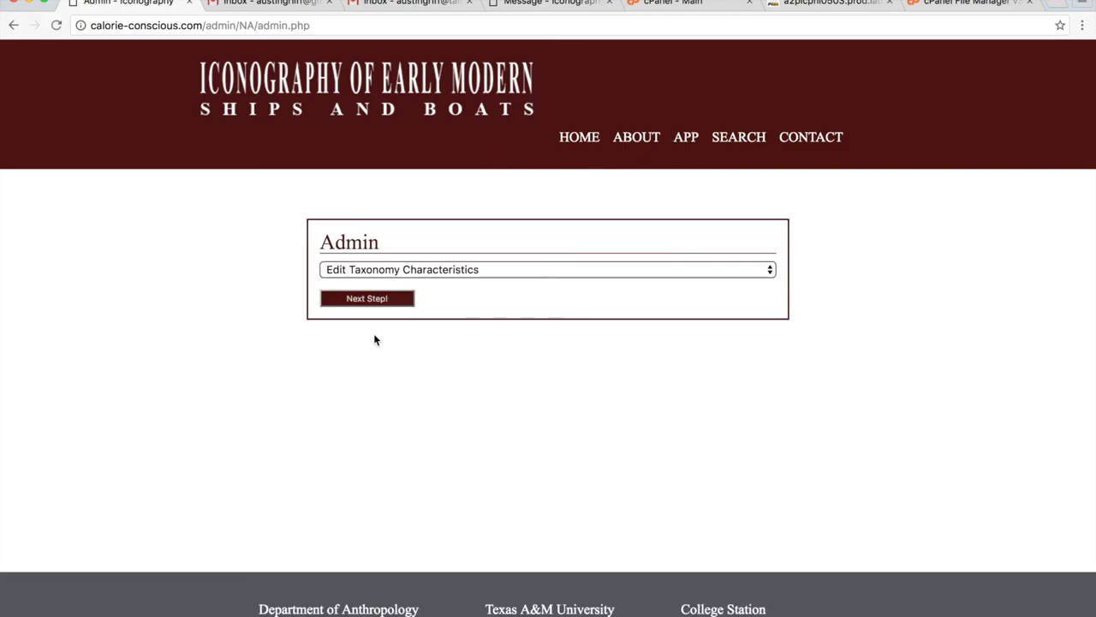
click(400, 300)
scroll(514, 283, down, 4)
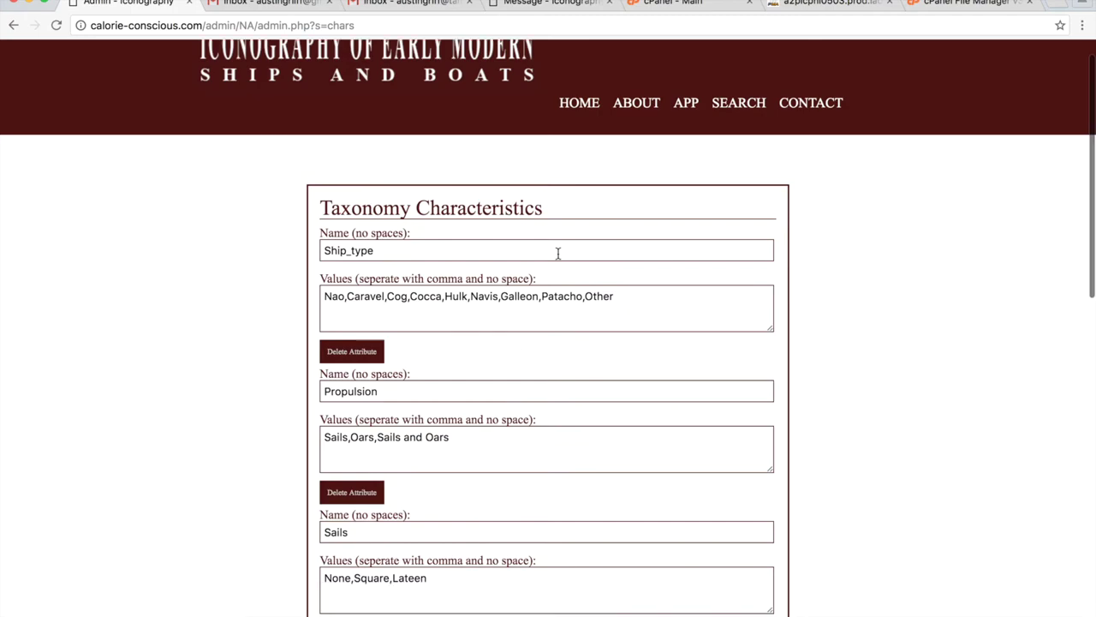
scroll(605, 355, down, 8)
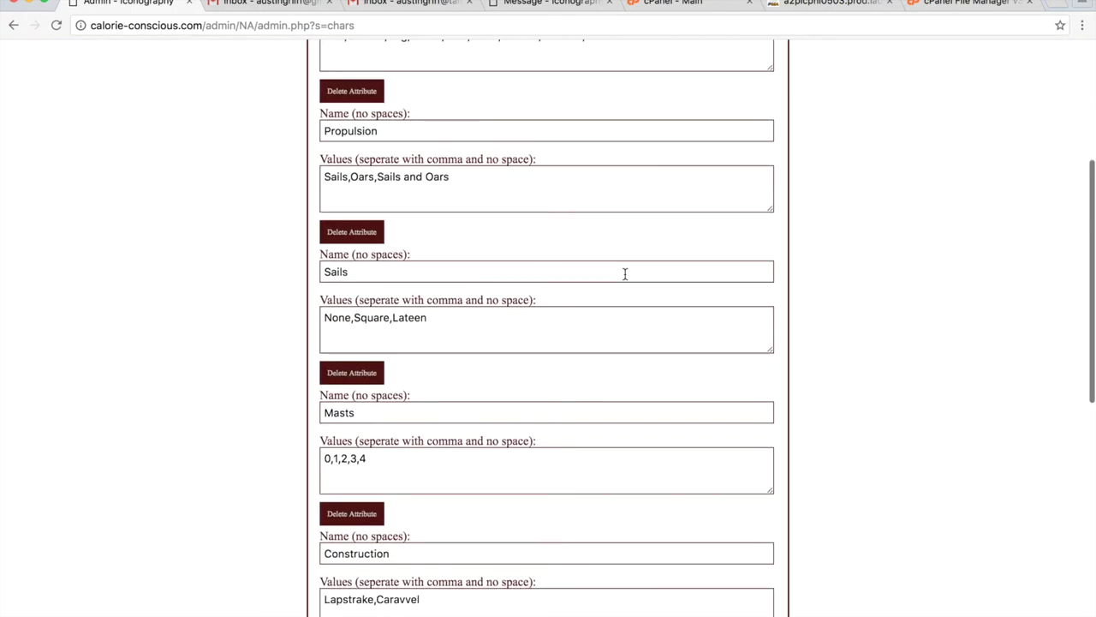
scroll(710, 228, down, 8)
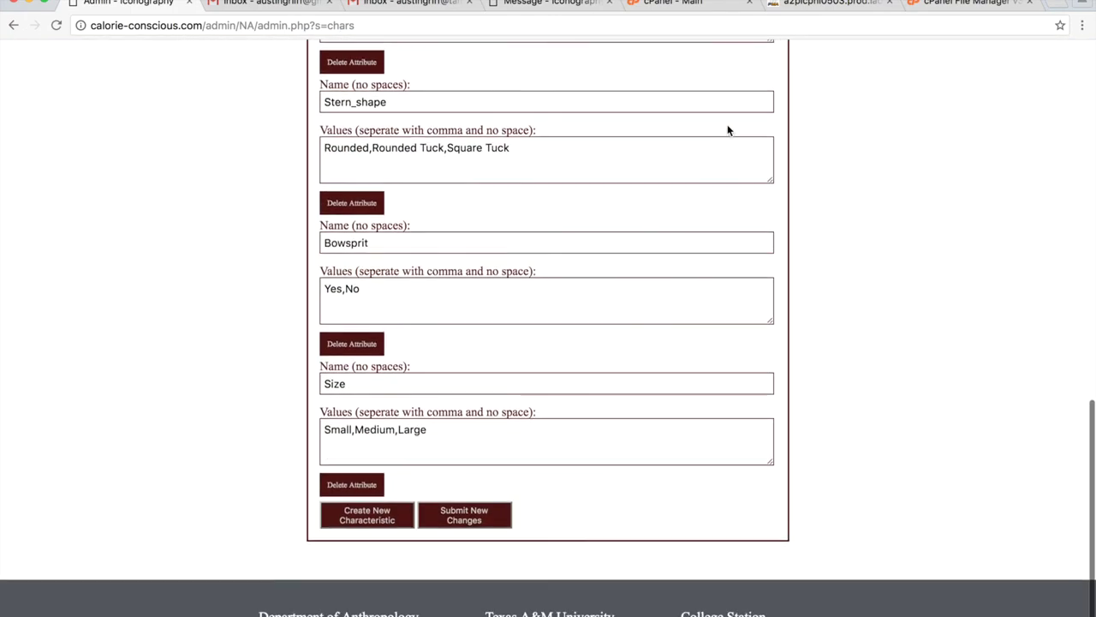
click(374, 477)
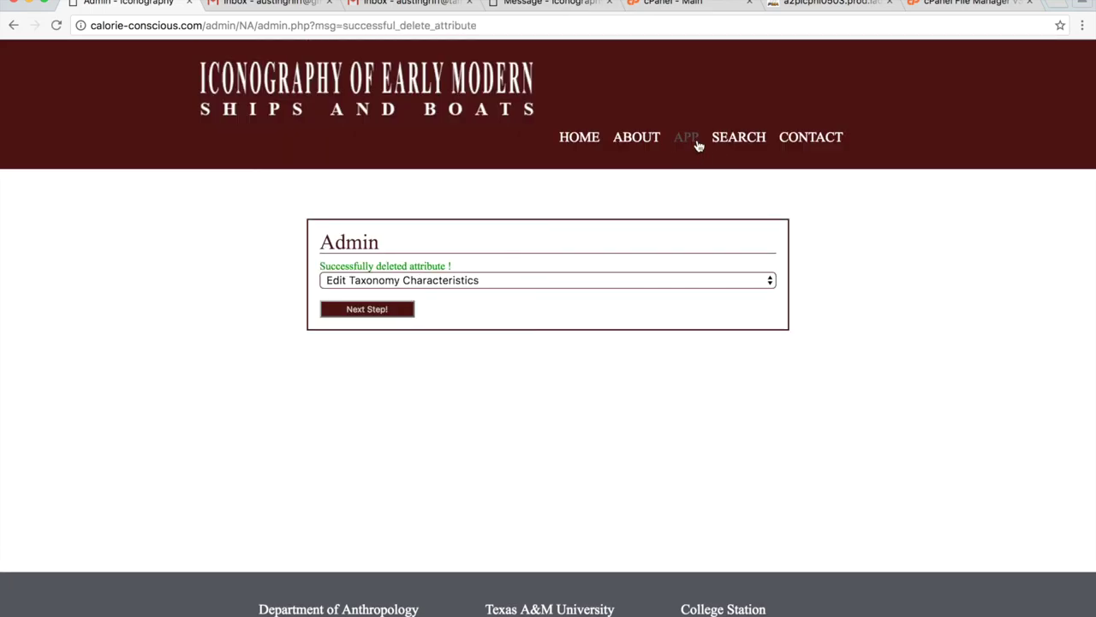
Confirm Size no longer appears among the search filters.
click(725, 140)
scroll(155, 549, down, 2)
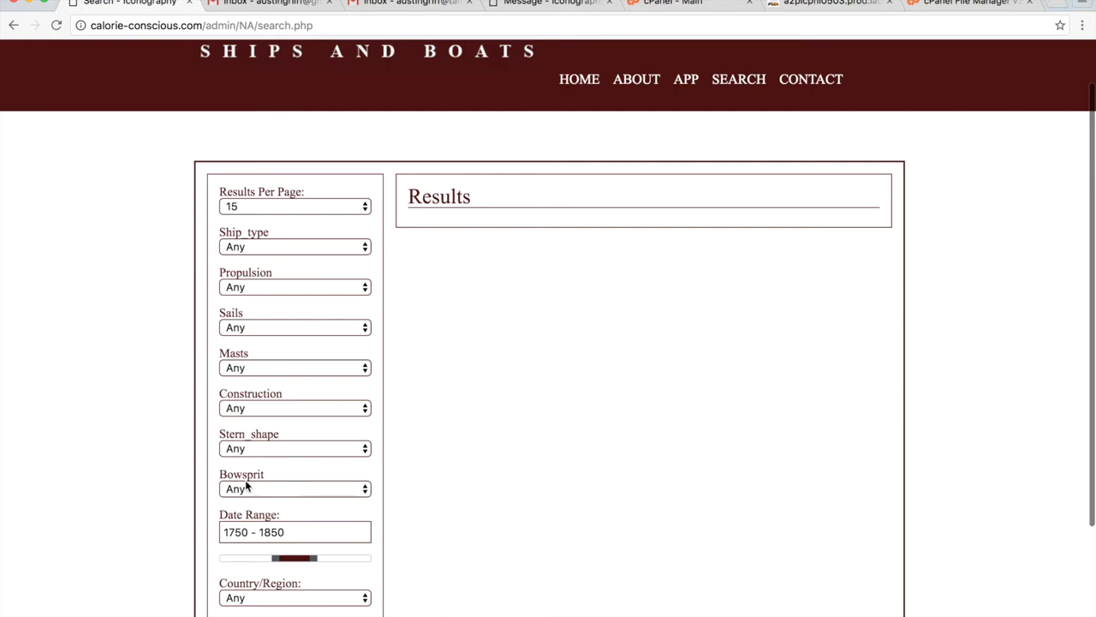
click(685, 79)
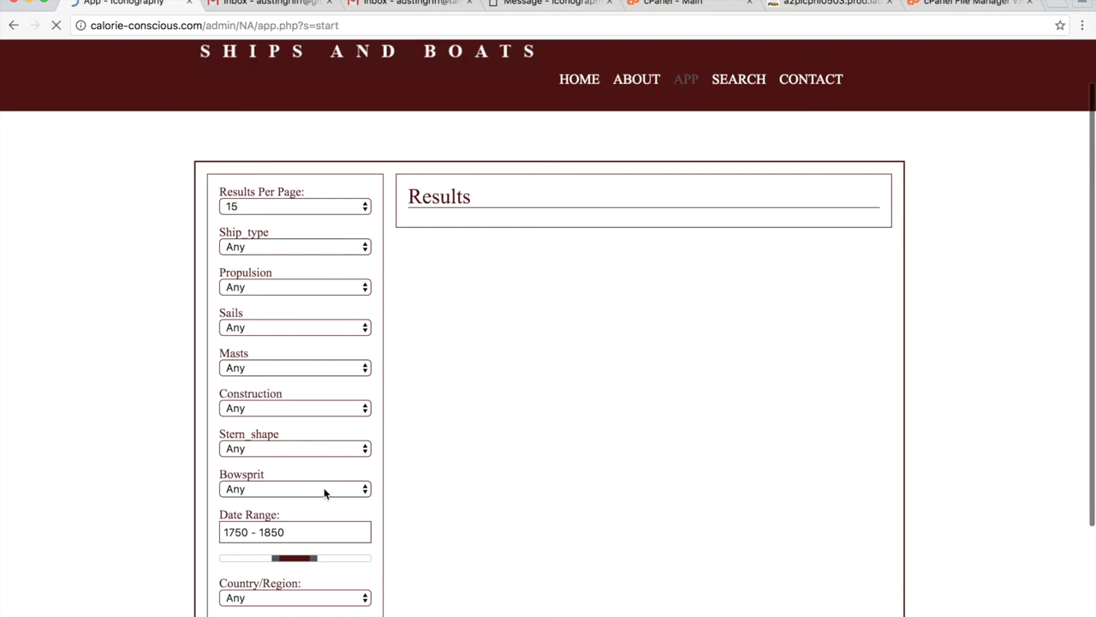
In Manage Users, promote the third user to role b, then demote them back to a.
click(267, 359)
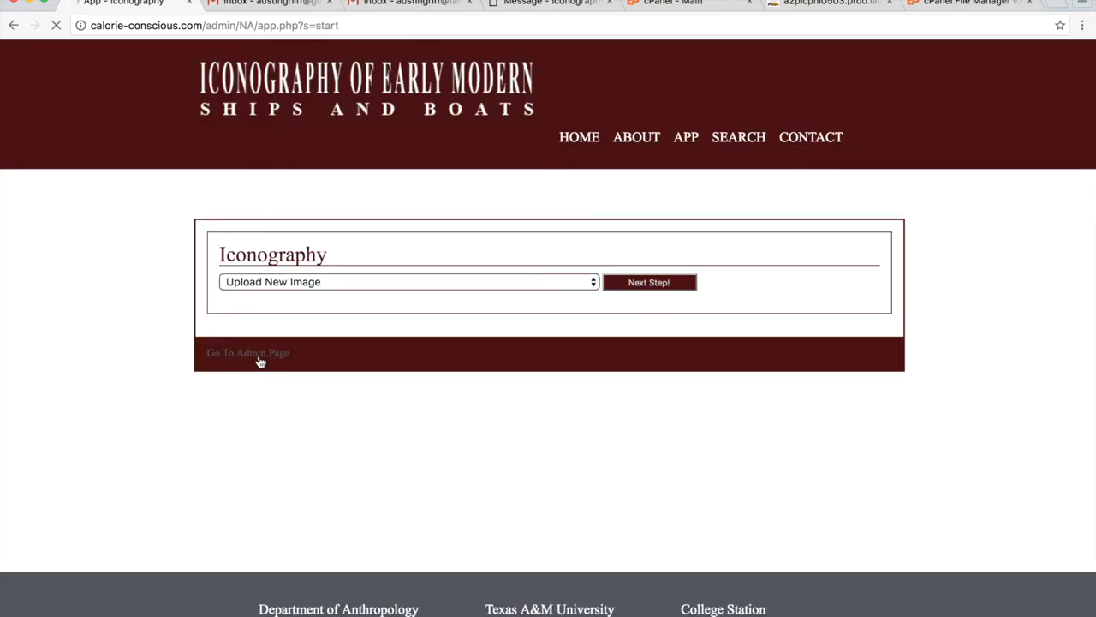
click(457, 271)
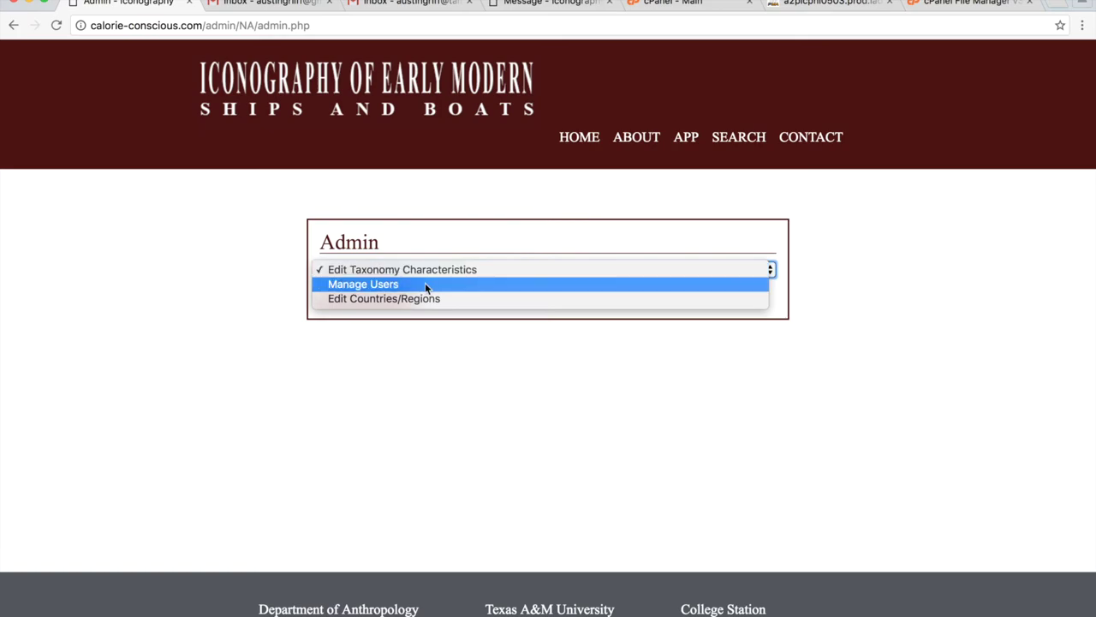
click(417, 284)
click(365, 299)
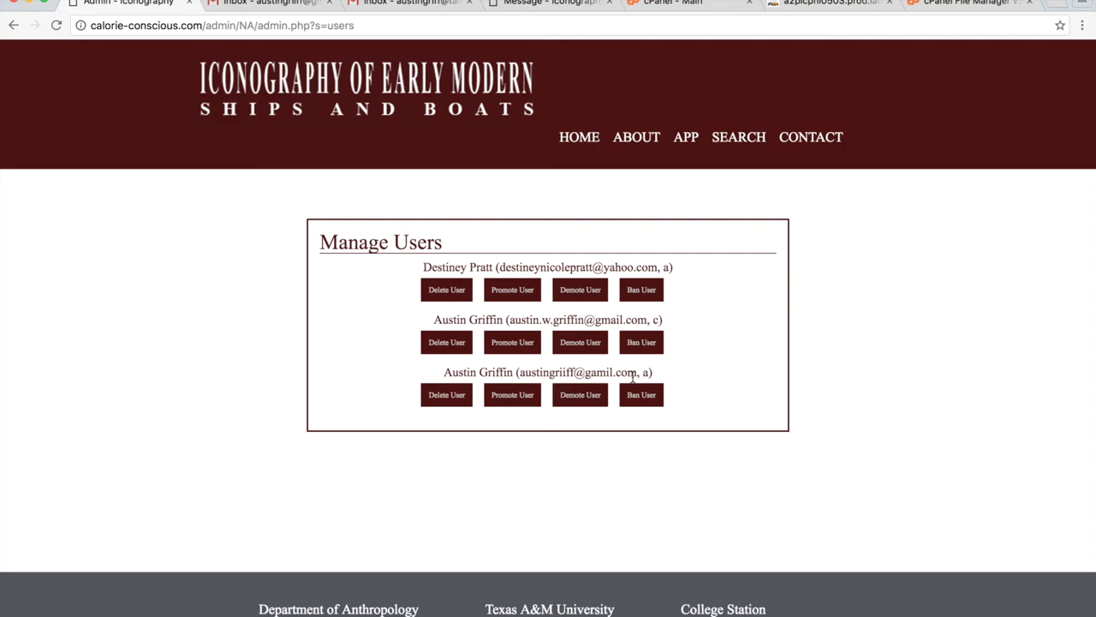
click(525, 402)
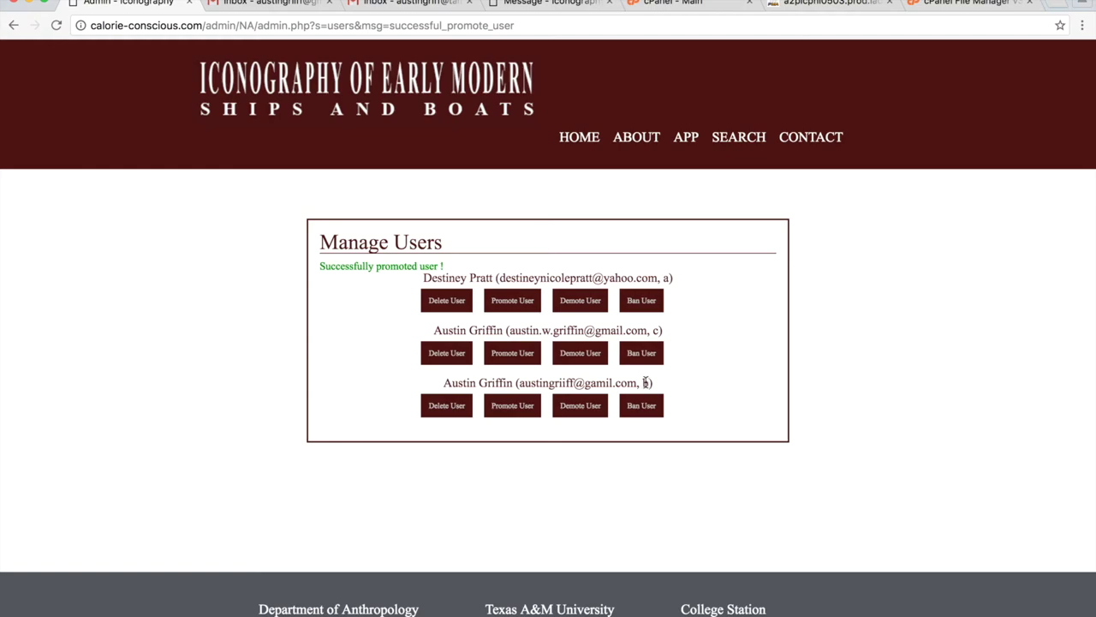
double_click(648, 383)
click(588, 407)
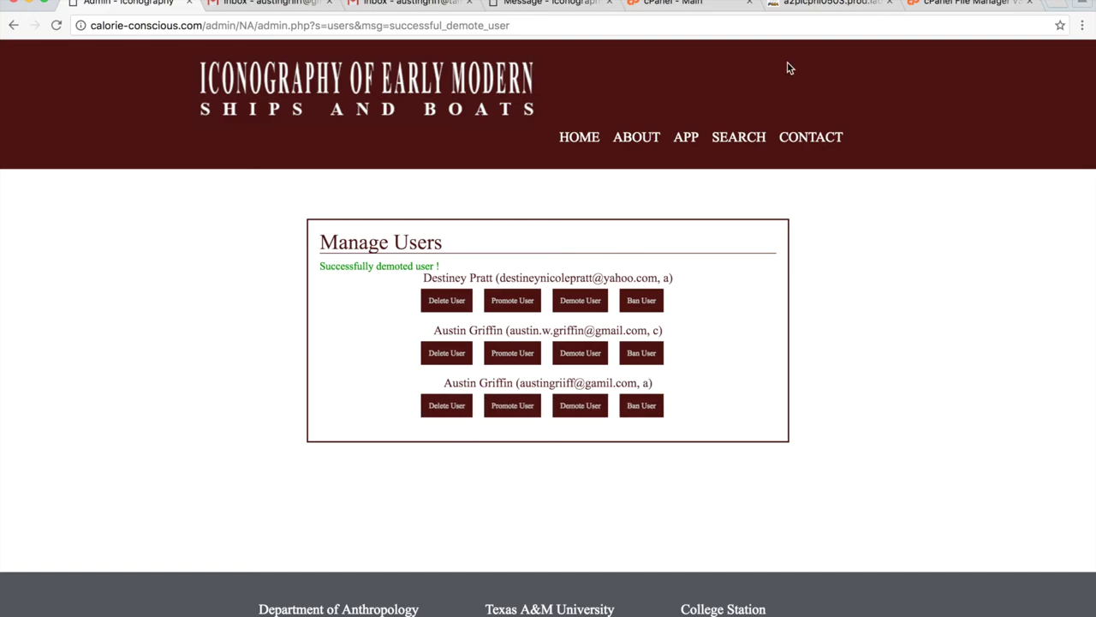
click(694, 140)
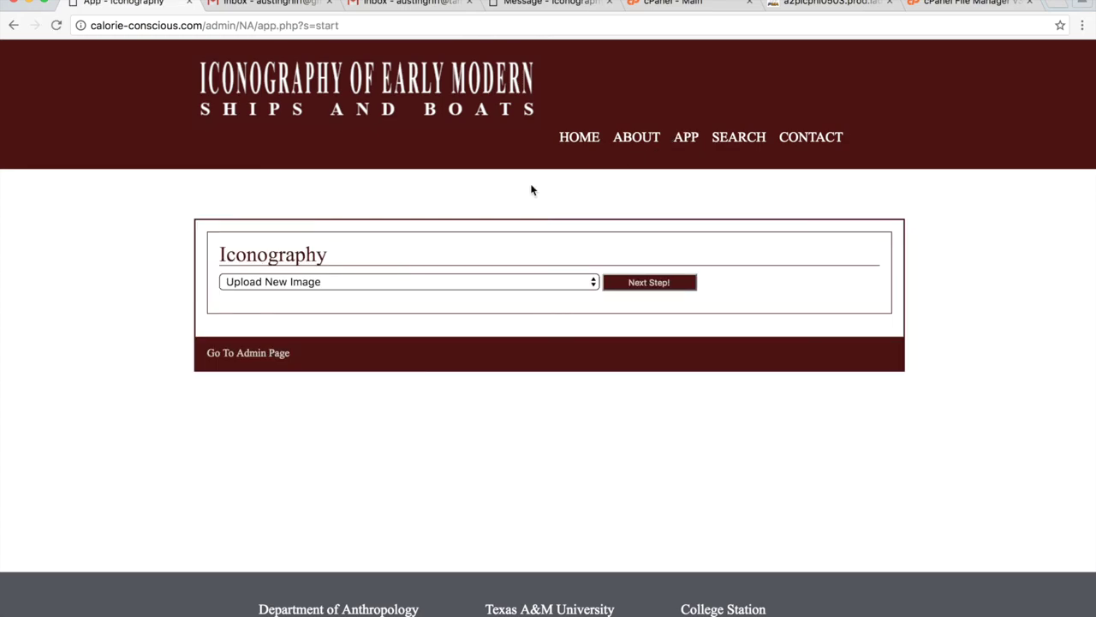
Log out and try logging in with the saved email and a wrong password.
click(585, 143)
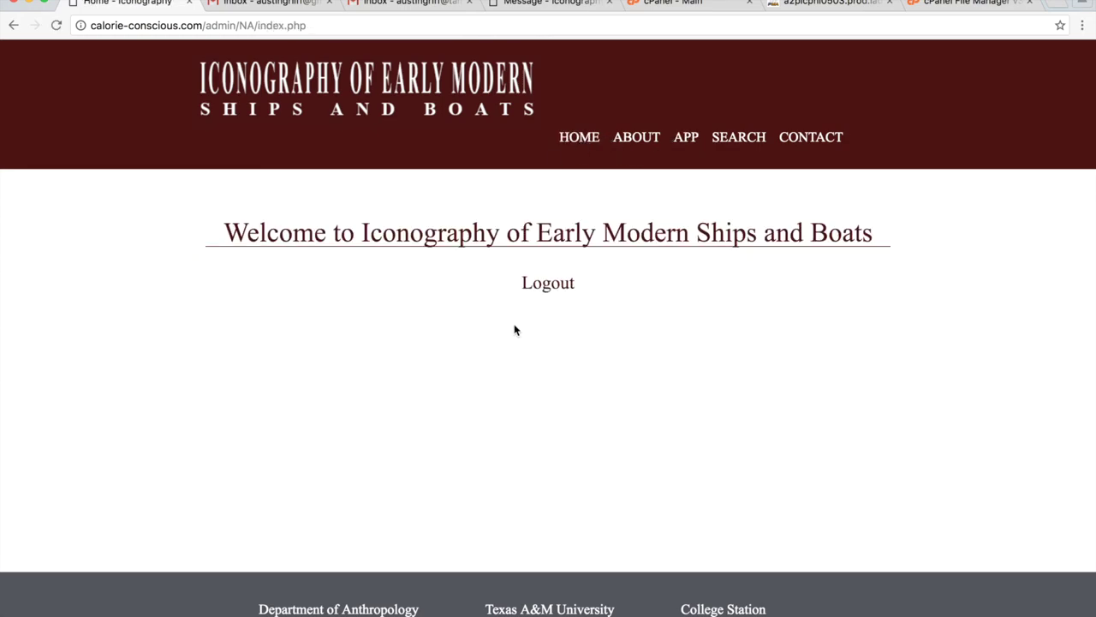
click(554, 288)
click(685, 139)
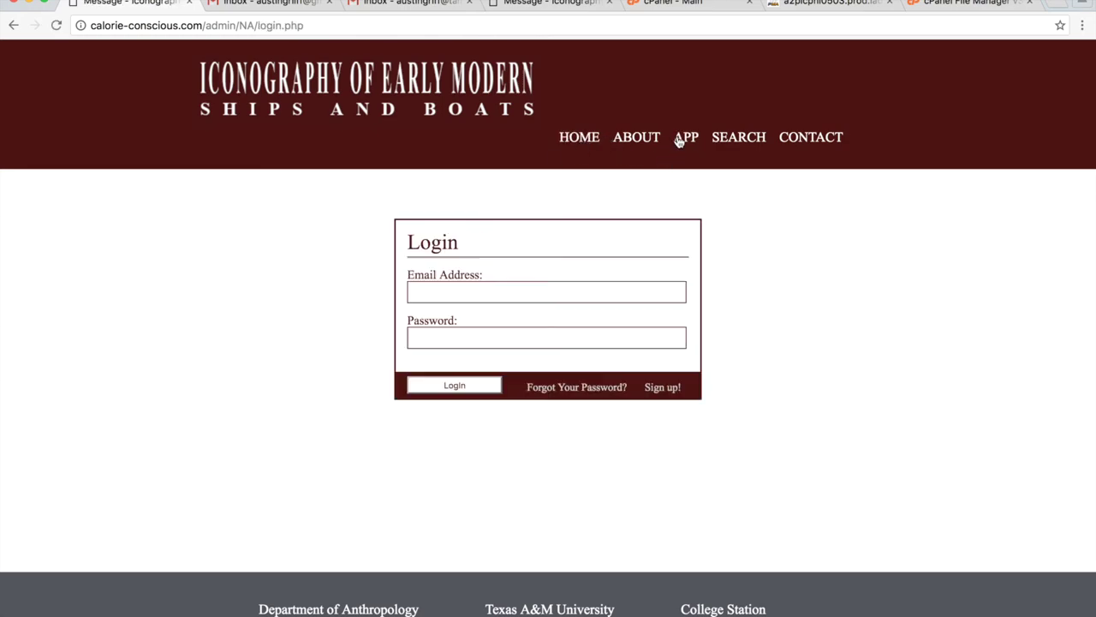
click(461, 295)
text(aust)
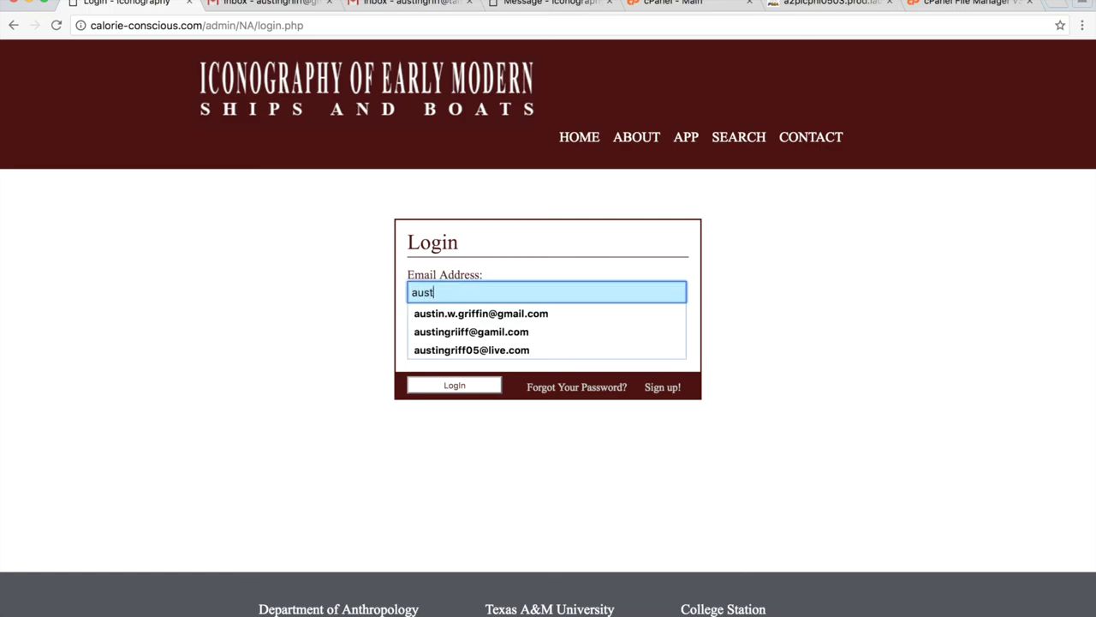
key(Down)
key(Down)
key(Return)
click(503, 337)
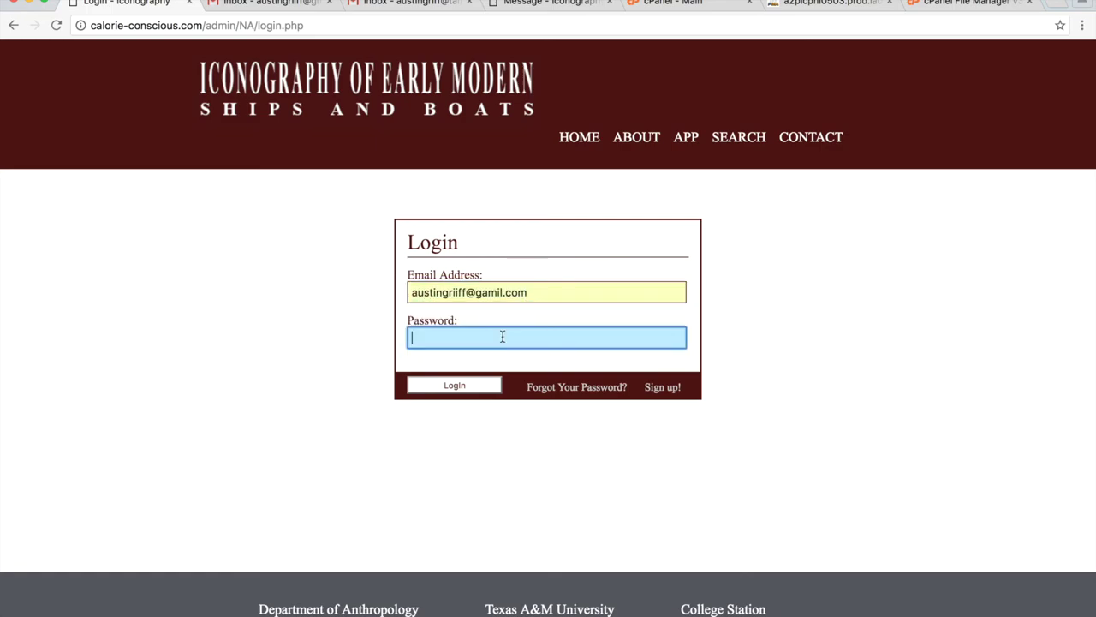
text(•••••••••••)
click(498, 386)
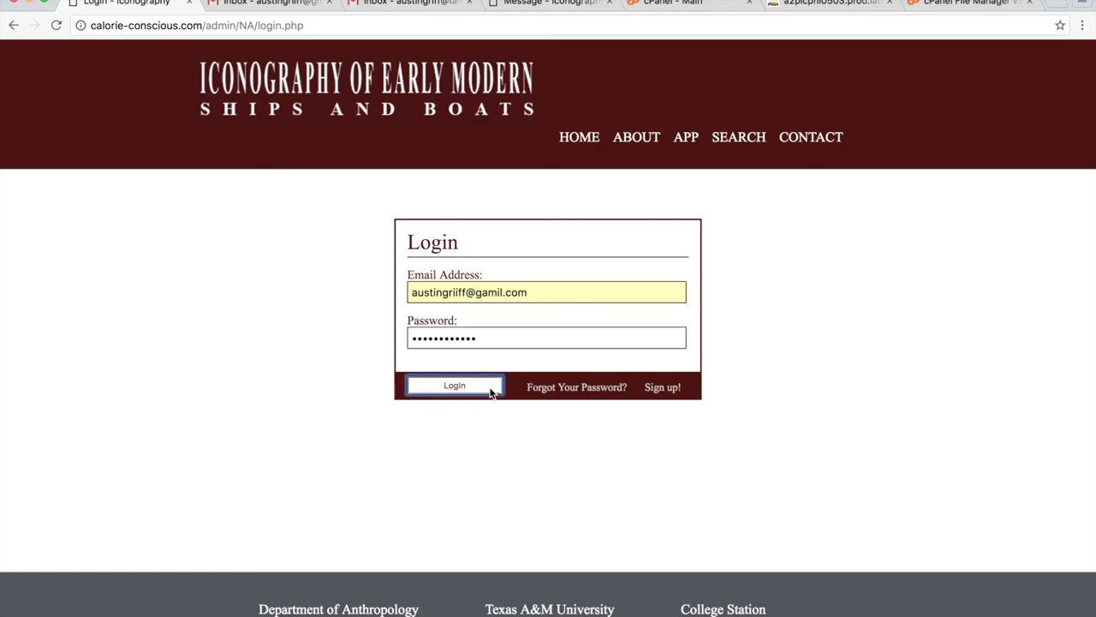
Try logging in with an unknown email by appending 'dkf' to the address.
click(536, 292)
text(dkf)
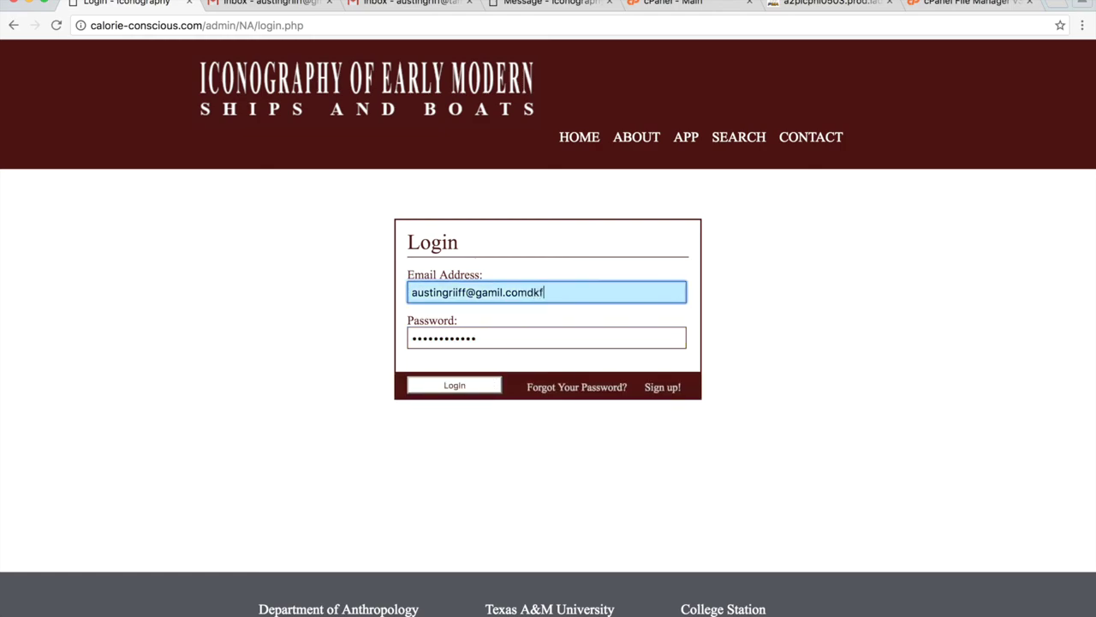
click(470, 380)
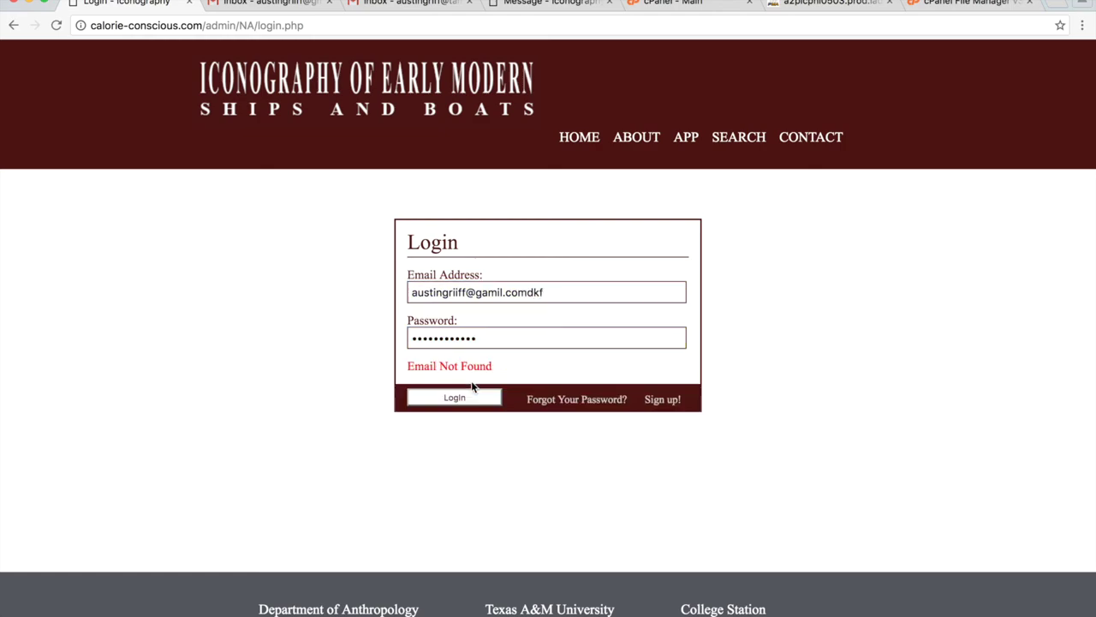
Fix the email and log in with the correct password.
click(544, 294)
key(BackSpace)
key(BackSpace)
key(BackSpace)
click(537, 339)
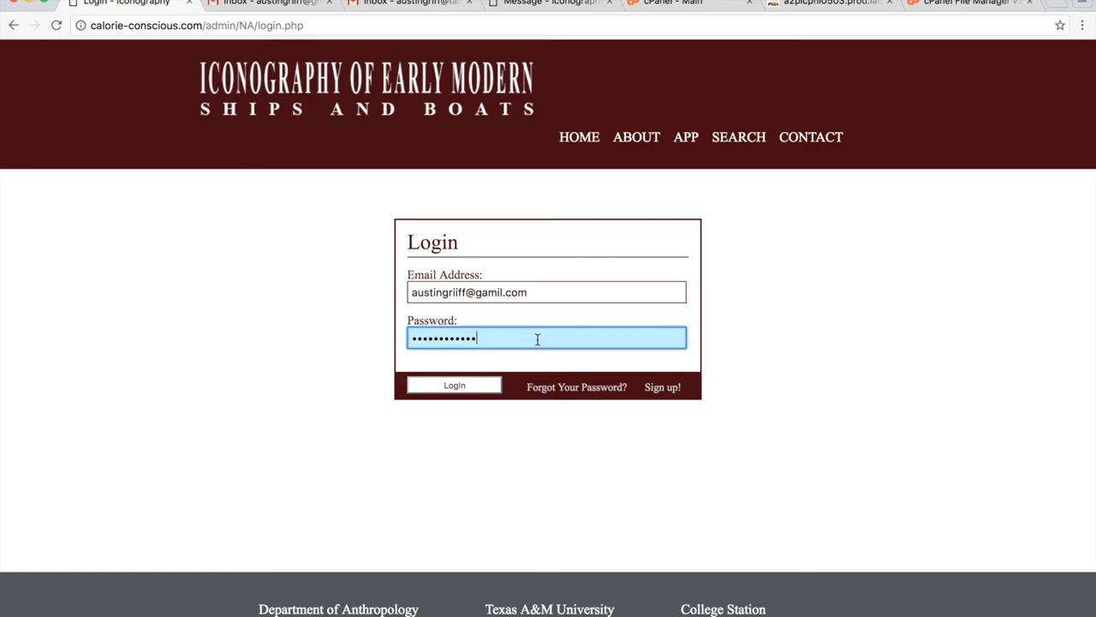
drag(479, 339, 404, 339)
text(****)
key(Return)
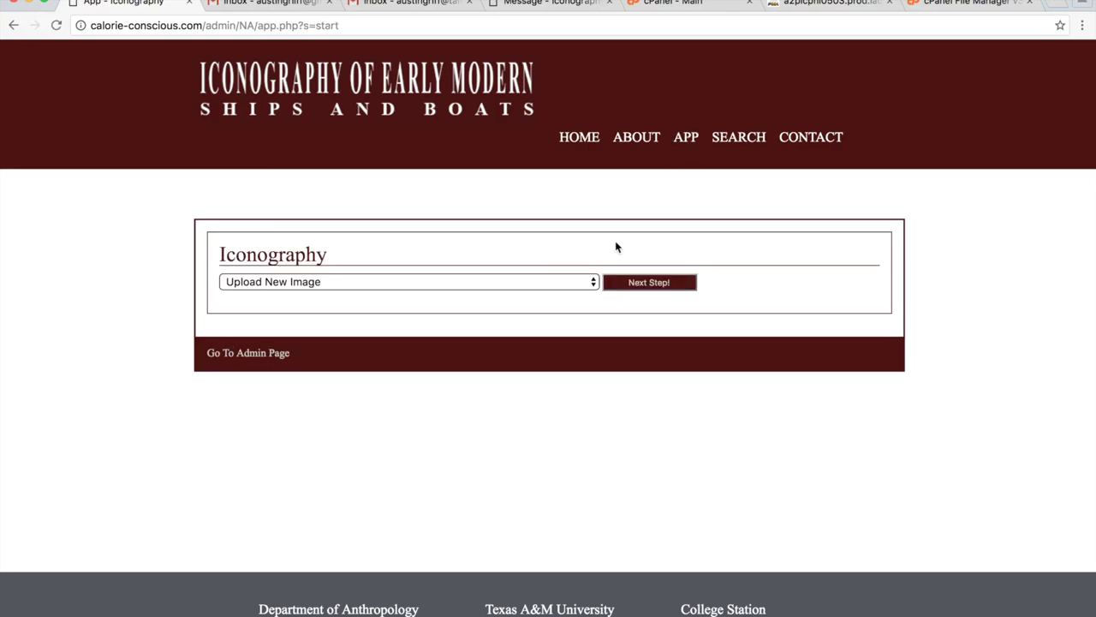
Log out from the home page, leaving the Login form open.
click(591, 144)
click(541, 292)
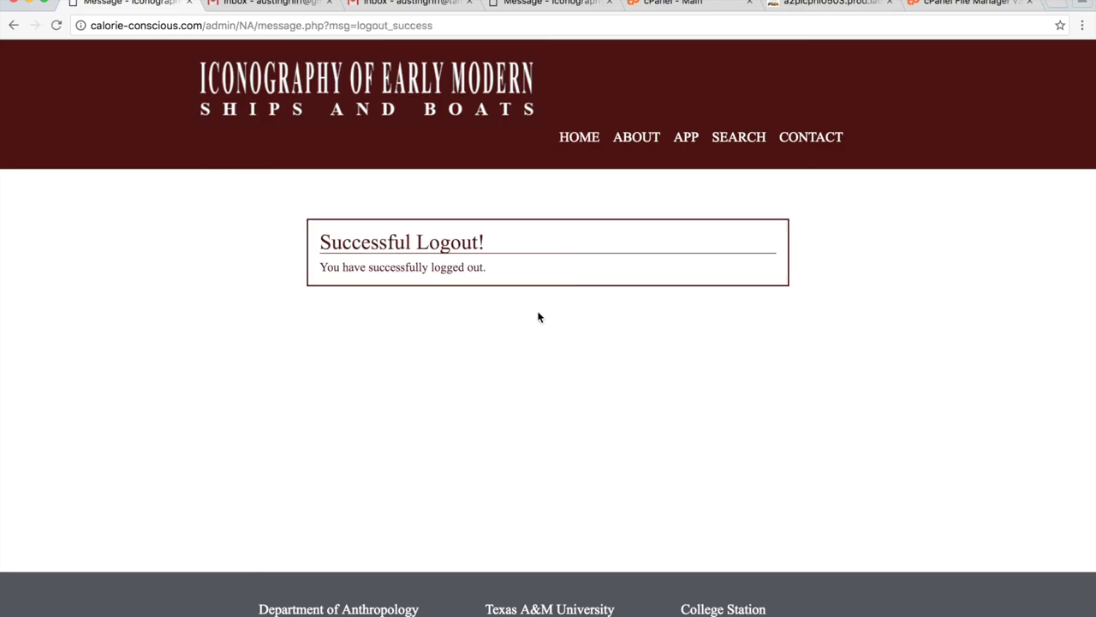
click(686, 140)
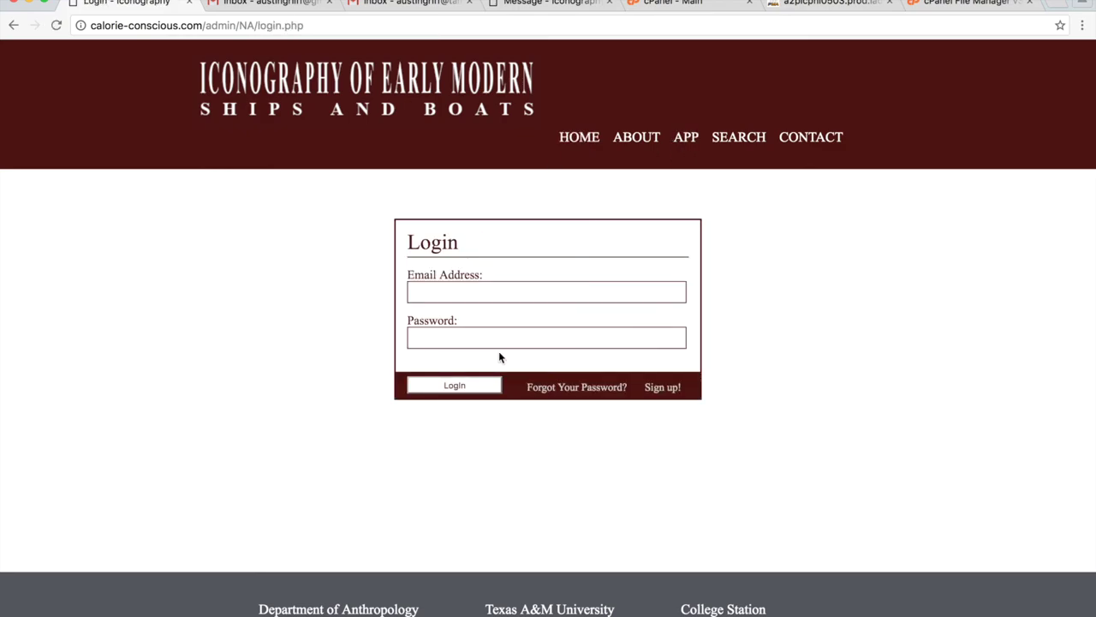
Log in with the saved email and its password.
click(514, 292)
key(Down)
key(Return)
key(Tab)
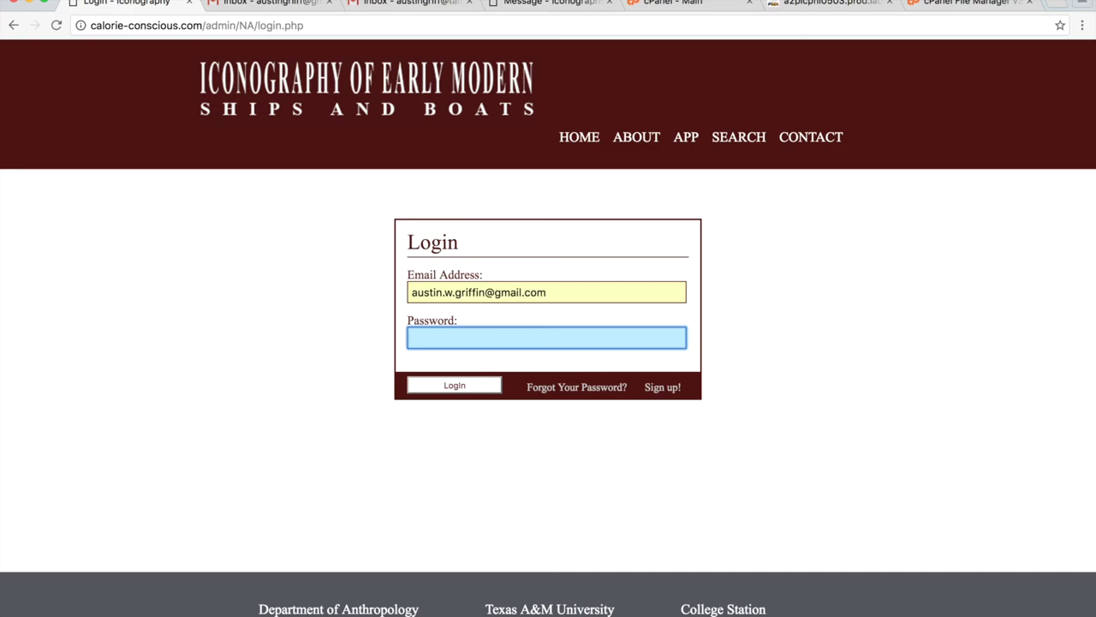
text(••••••)
key(Return)
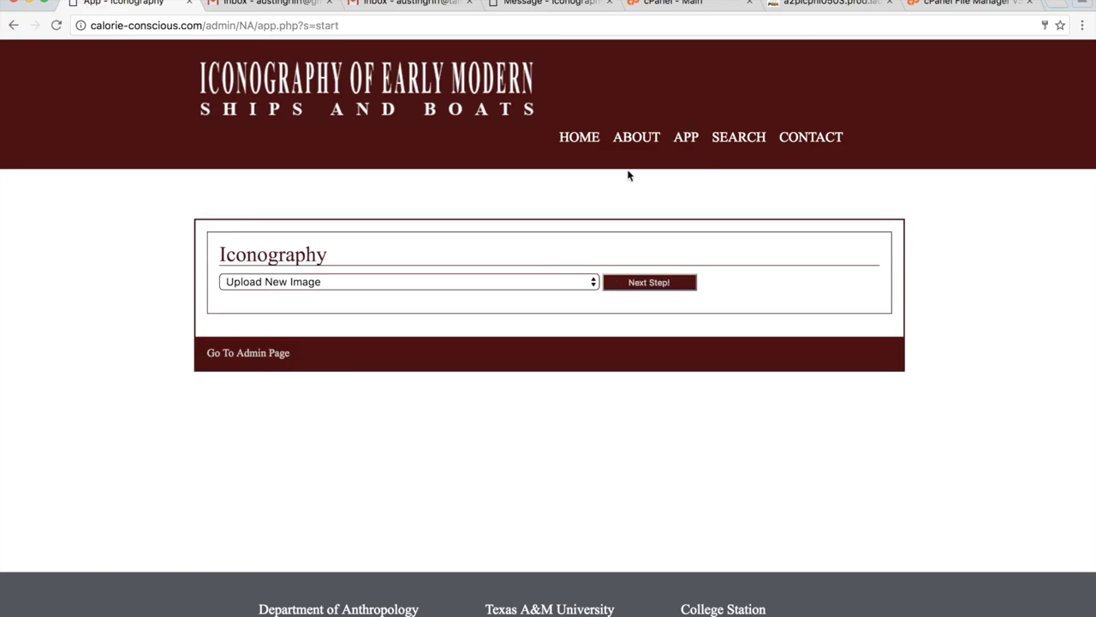
Ban the third user in the Admin page's Manage Users list.
click(244, 353)
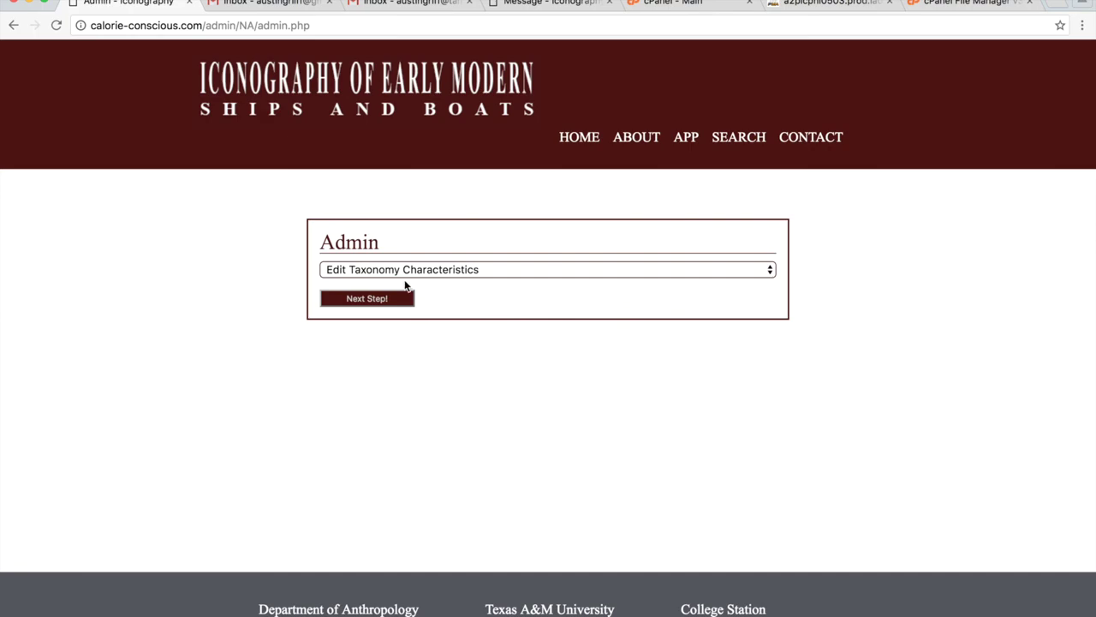
click(403, 269)
click(404, 284)
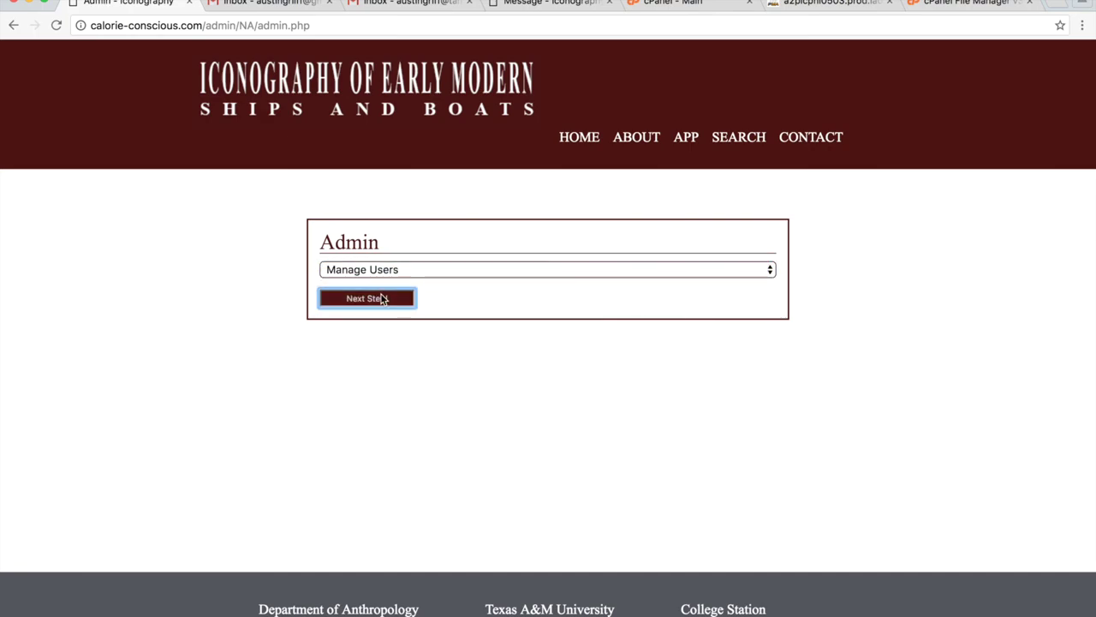
click(380, 297)
click(641, 399)
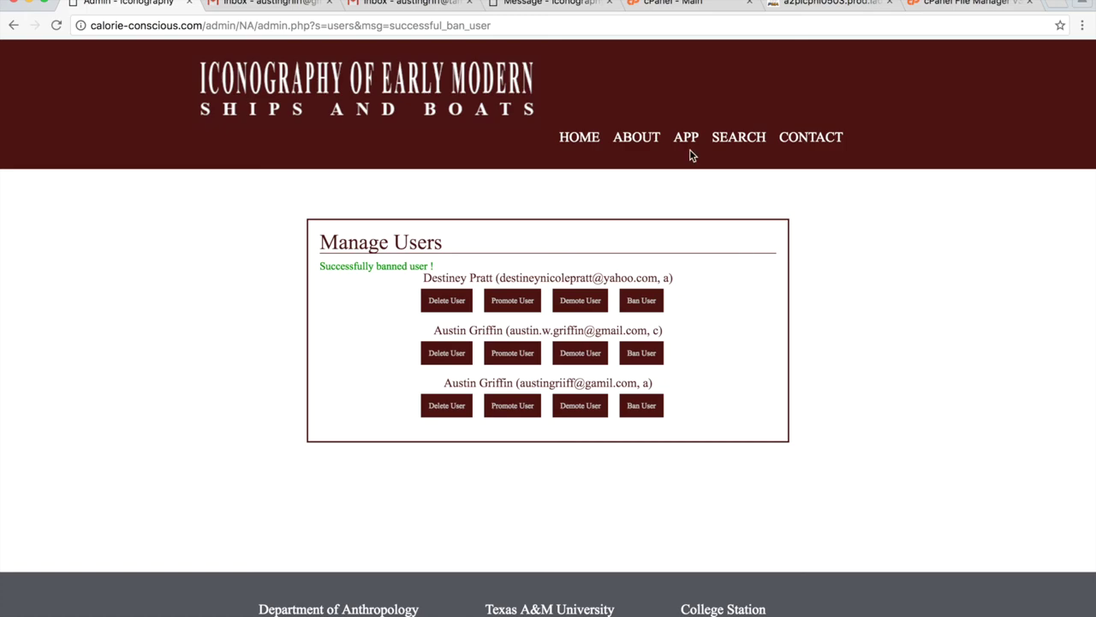
Log out and try logging in as the banned account, getting Account Not Activated.
click(595, 138)
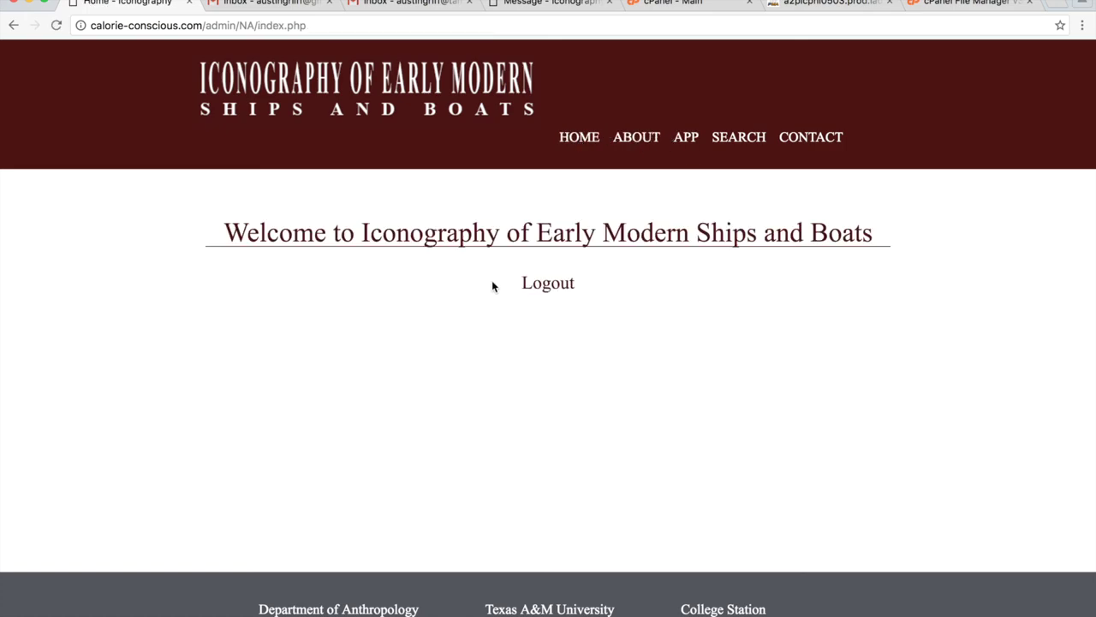
click(542, 285)
click(686, 138)
click(455, 292)
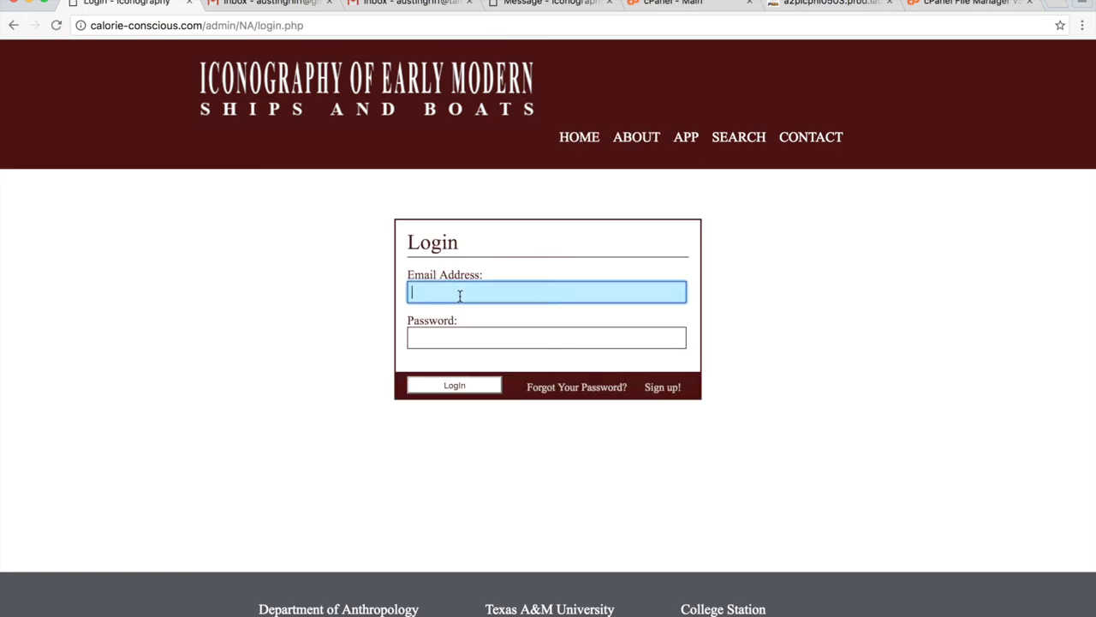
text(a)
key(Down)
key(Down)
key(Tab)
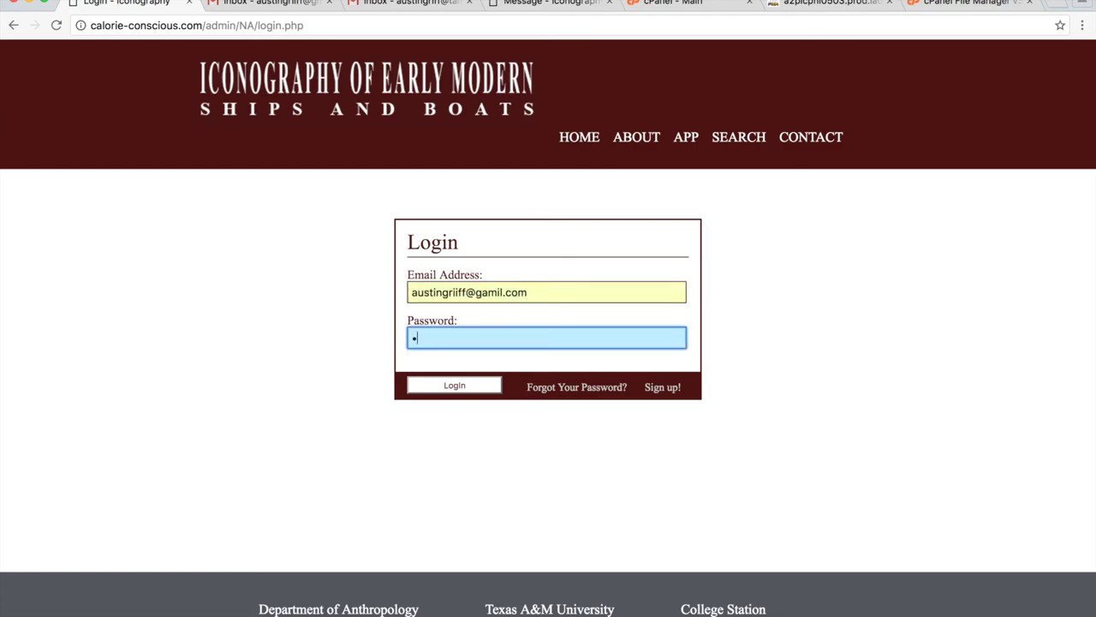
text(••••••••••)
key(Return)
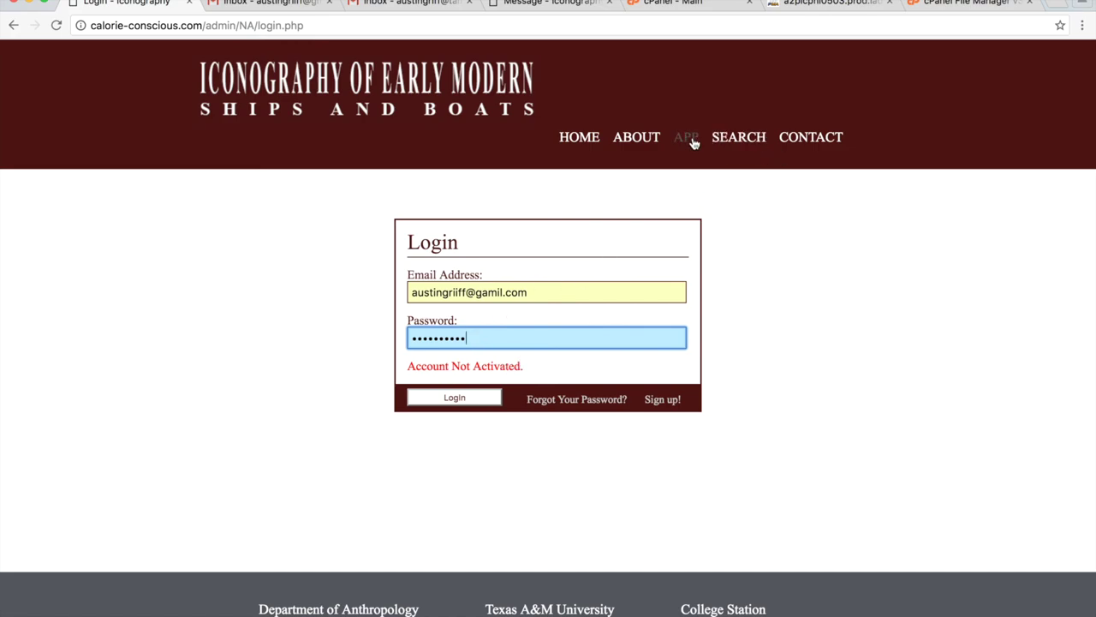
Log in with the admin account's saved email and password.
click(536, 292)
key(super+a)
text(a)
key(Down)
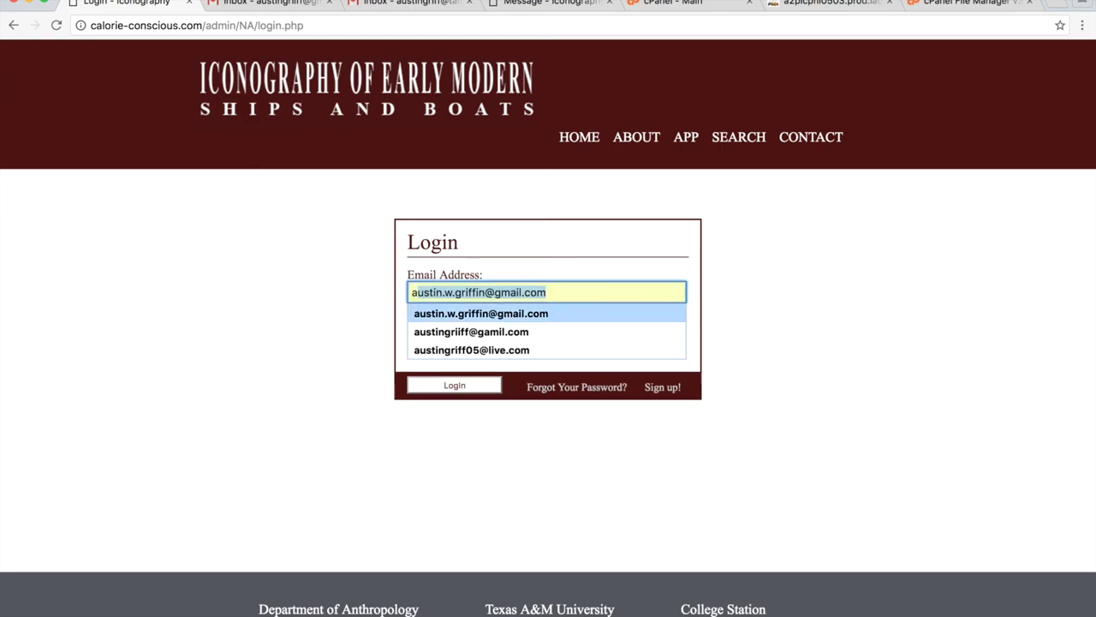
key(Return)
key(Tab)
text(••••••••)
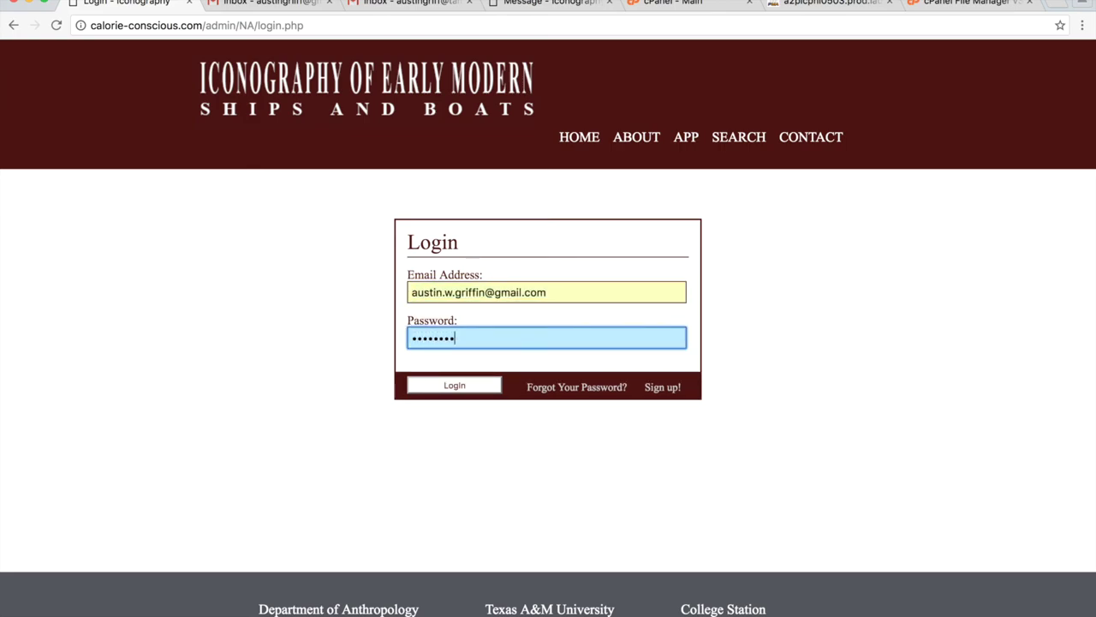
text(••)
key(Return)
Delete the third user account from the Admin page's Manage Users list.
click(249, 355)
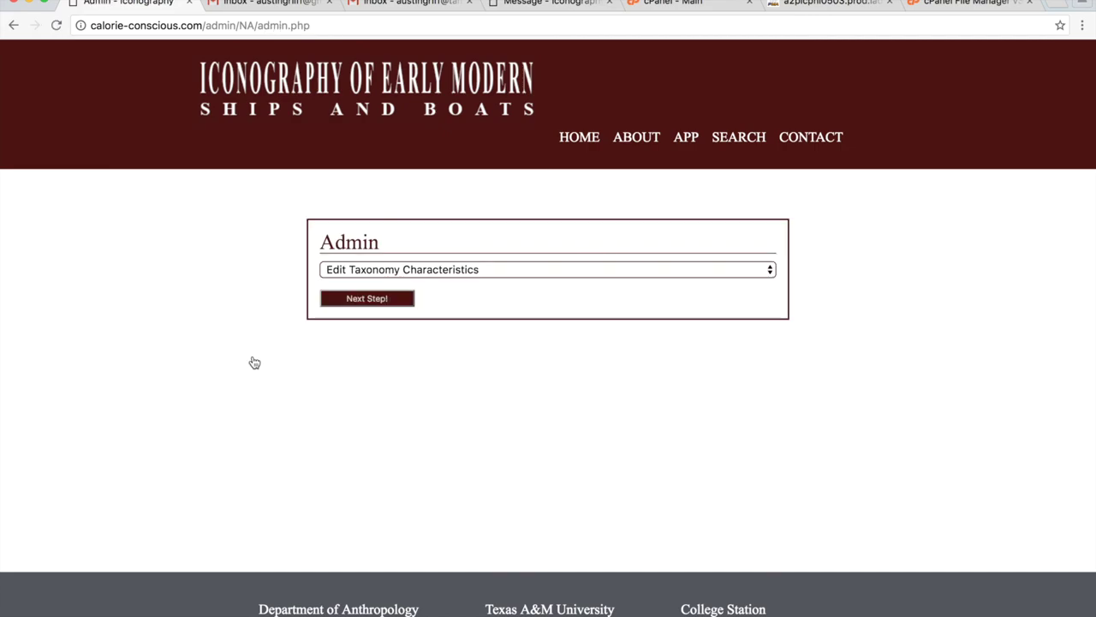
click(394, 270)
click(403, 299)
click(394, 269)
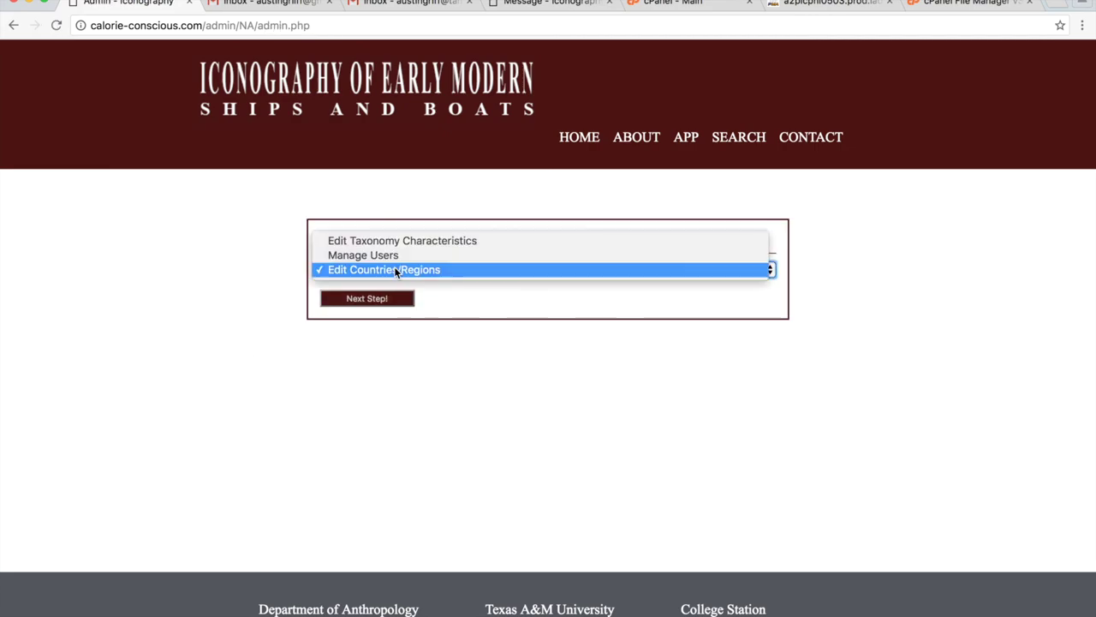
click(394, 261)
click(385, 300)
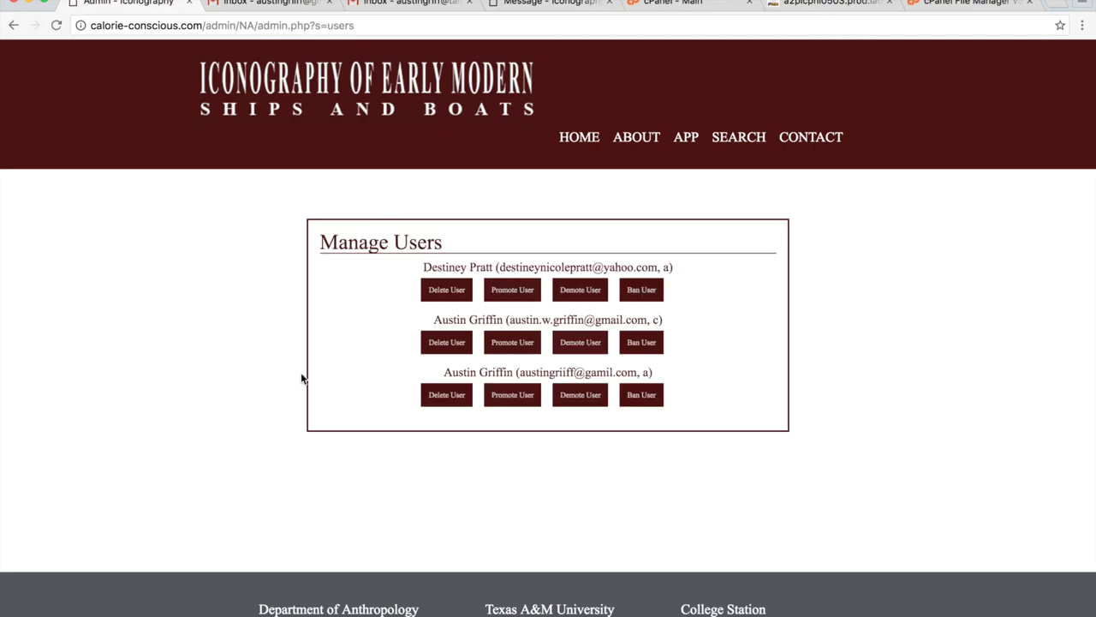
click(432, 400)
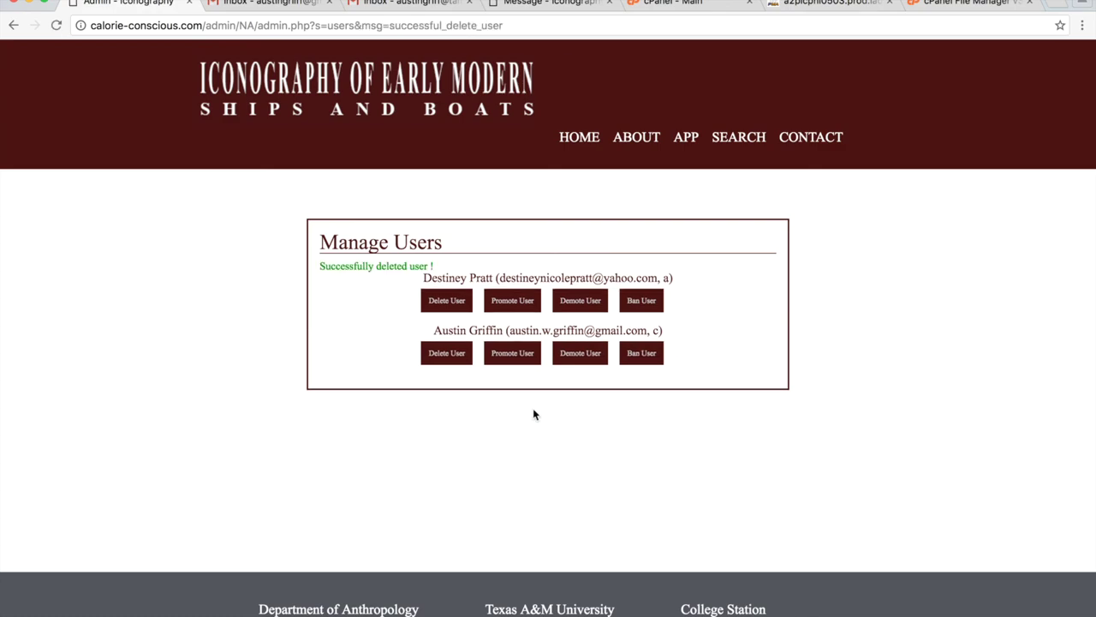
Log out and try logging in as the deleted user, getting Email Not Found.
click(579, 139)
click(549, 284)
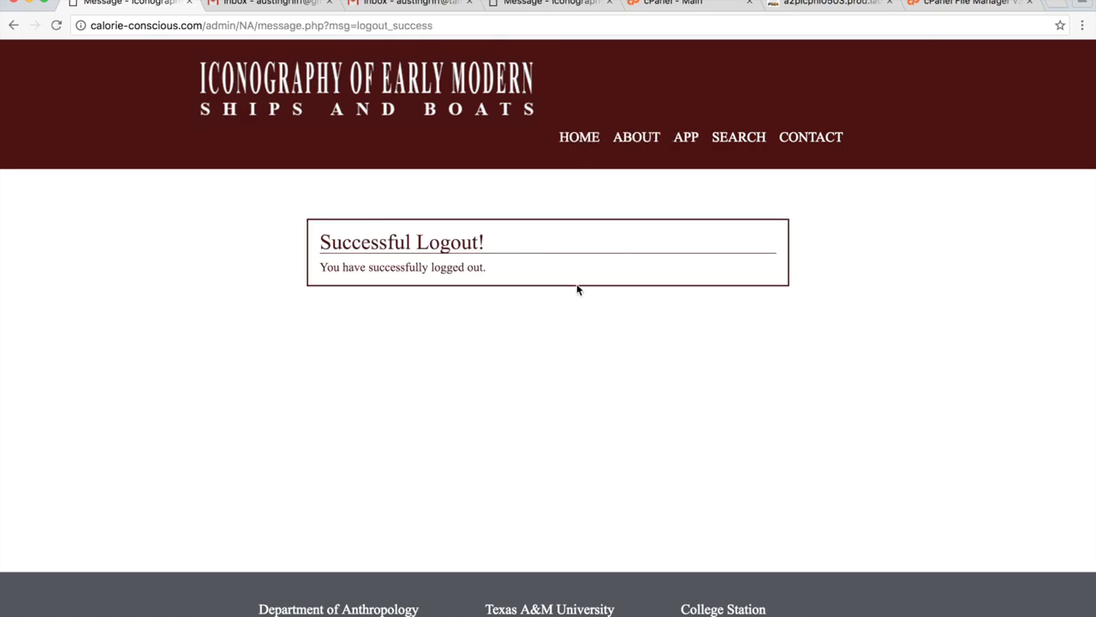
click(688, 144)
click(519, 298)
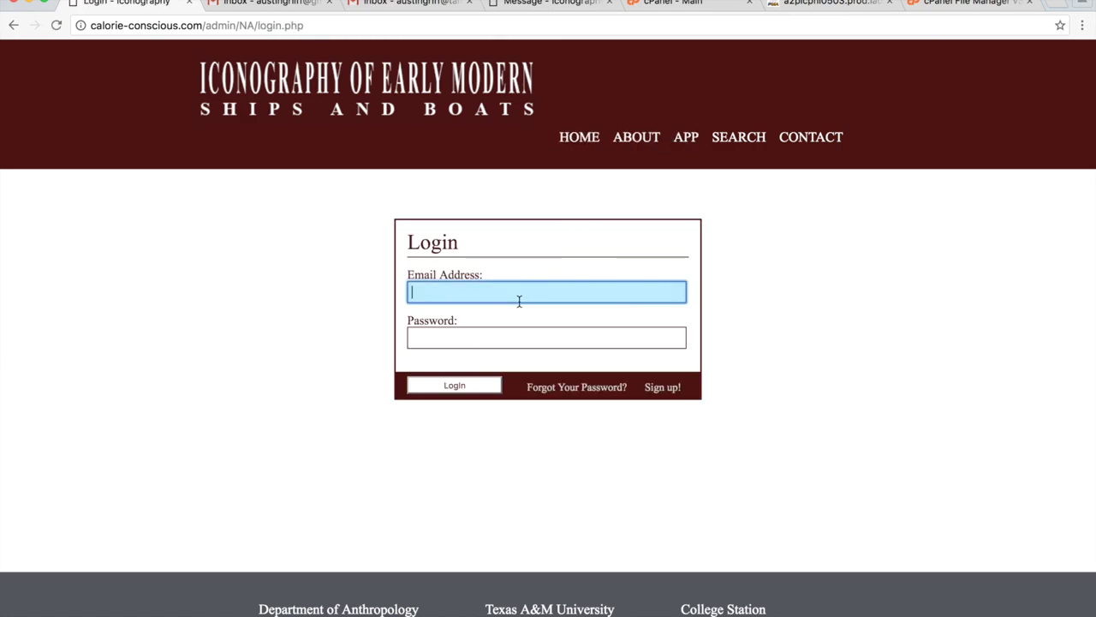
click(531, 329)
click(543, 338)
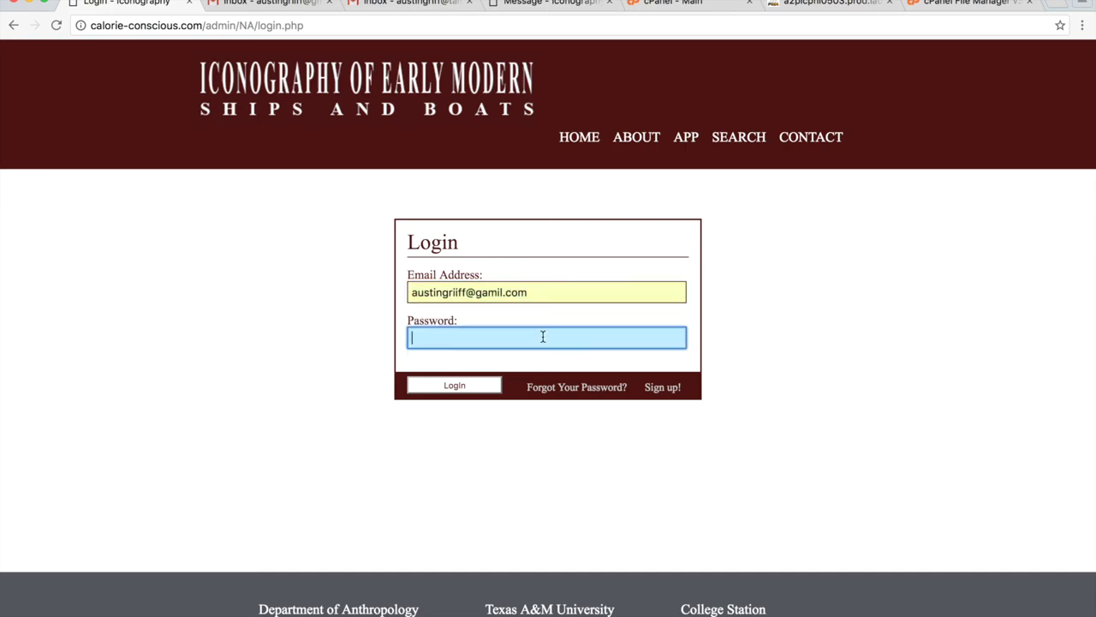
text(*****)
click(482, 387)
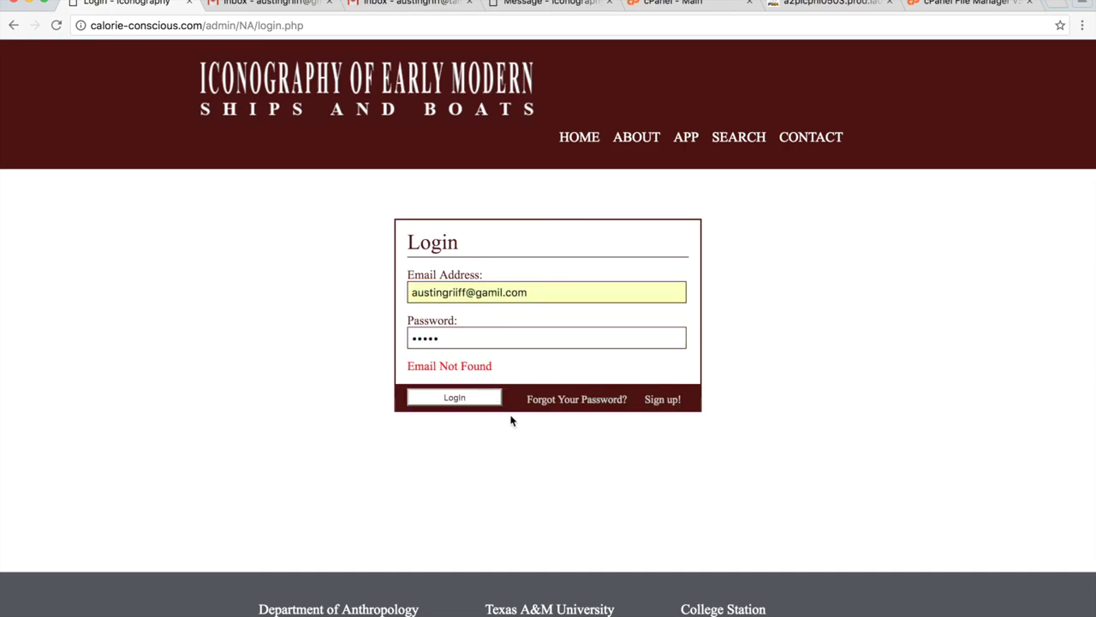
Log back in with the admin account's saved email.
click(590, 144)
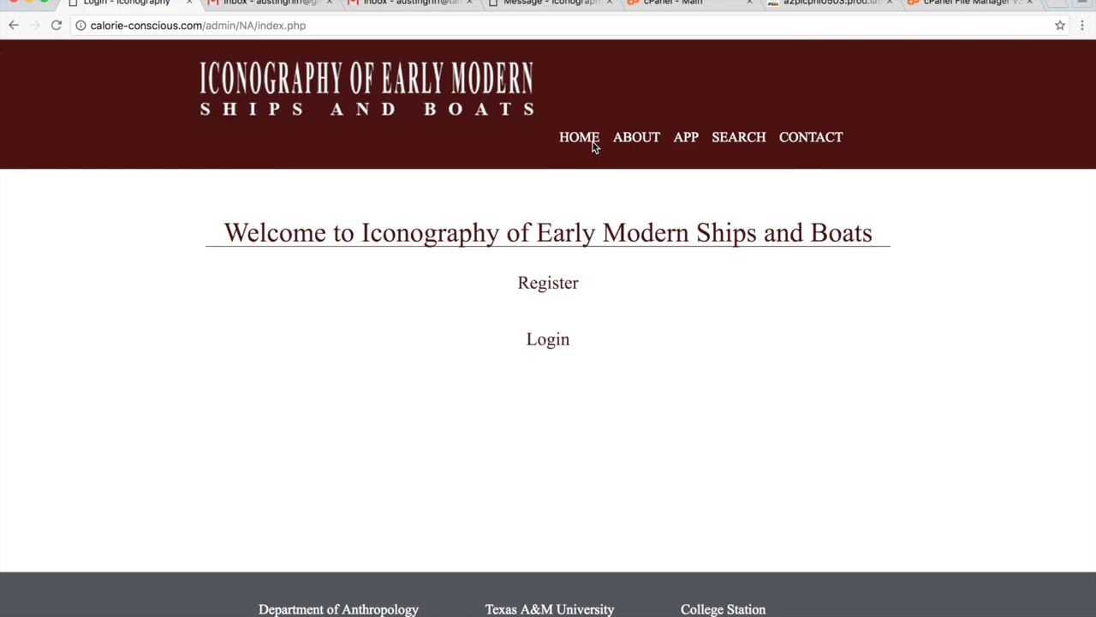
click(688, 143)
click(530, 291)
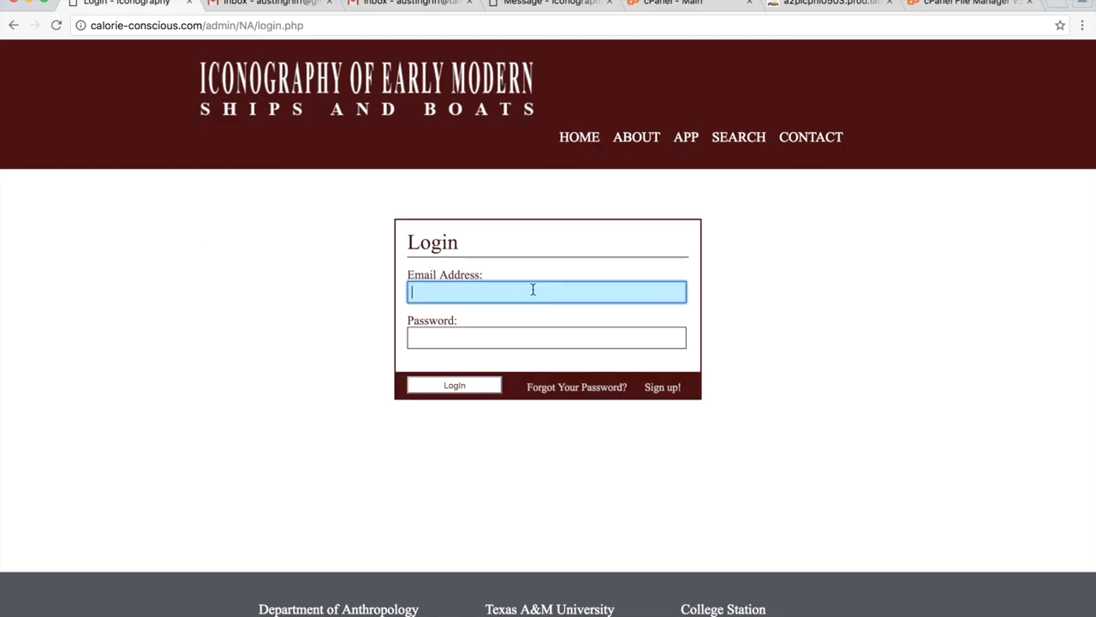
key(Down)
key(Return)
key(Tab)
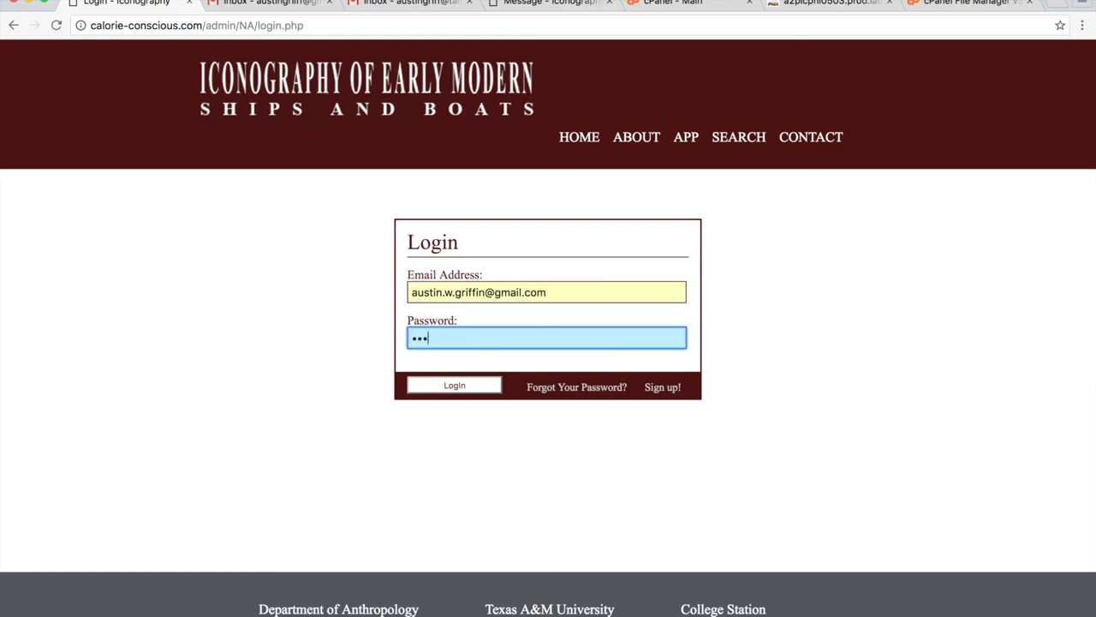
key(Return)
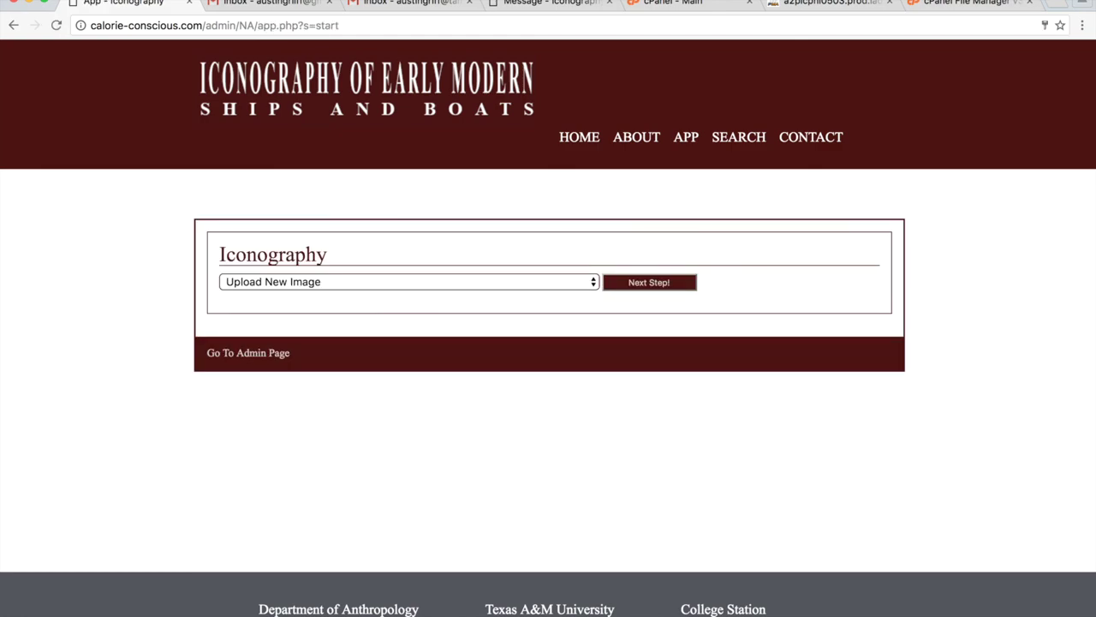
Switch between admin tasks on the Admin page, then return to the image app start page.
click(267, 354)
click(435, 268)
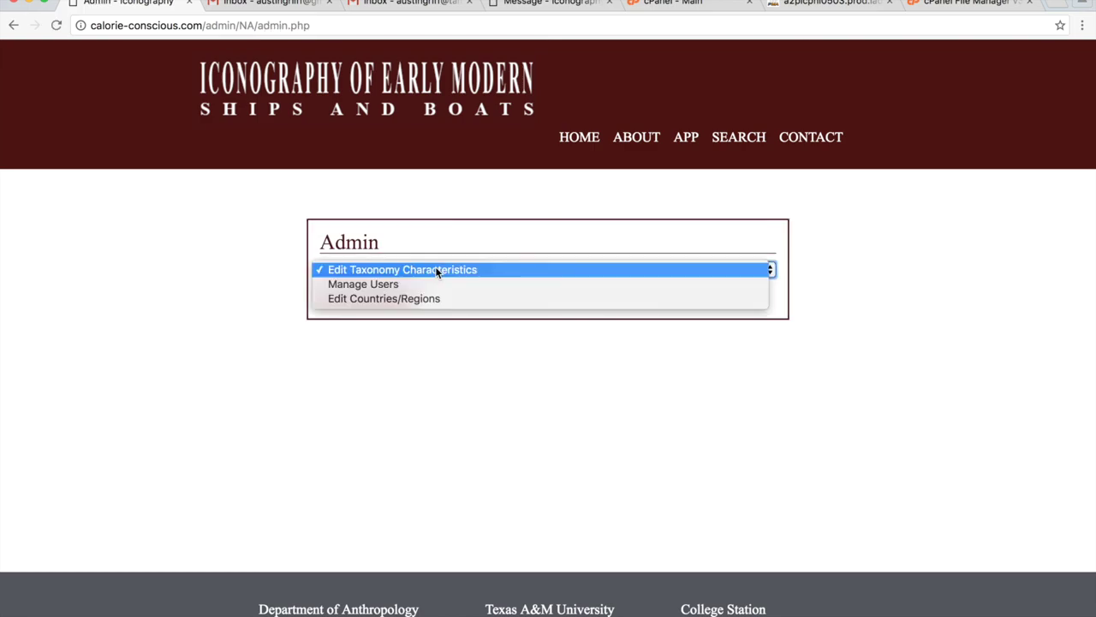
click(406, 299)
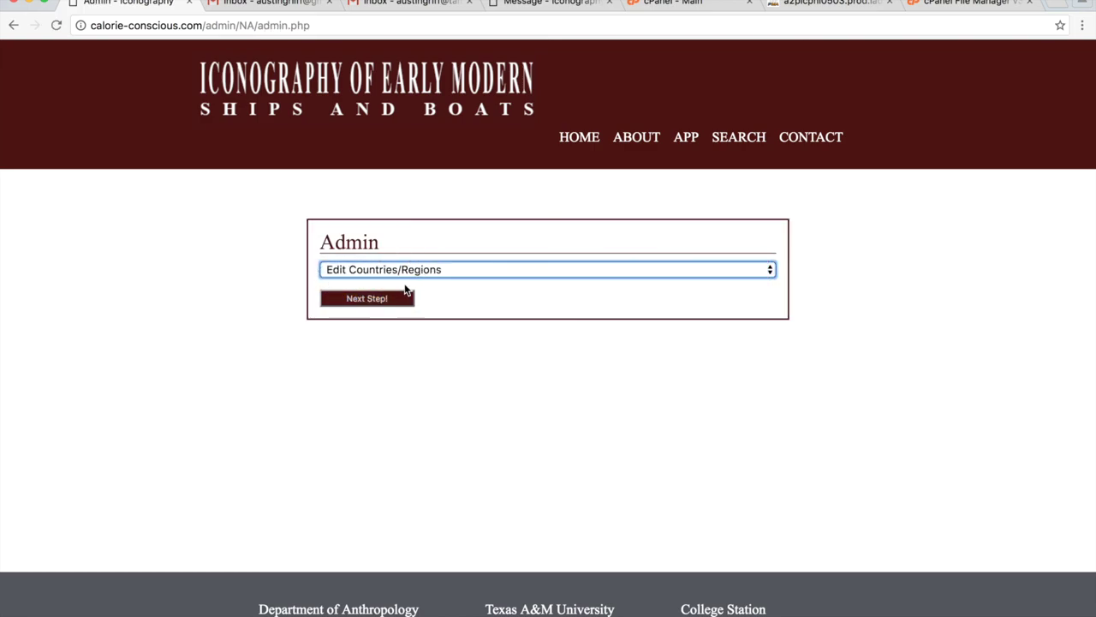
click(380, 296)
click(446, 275)
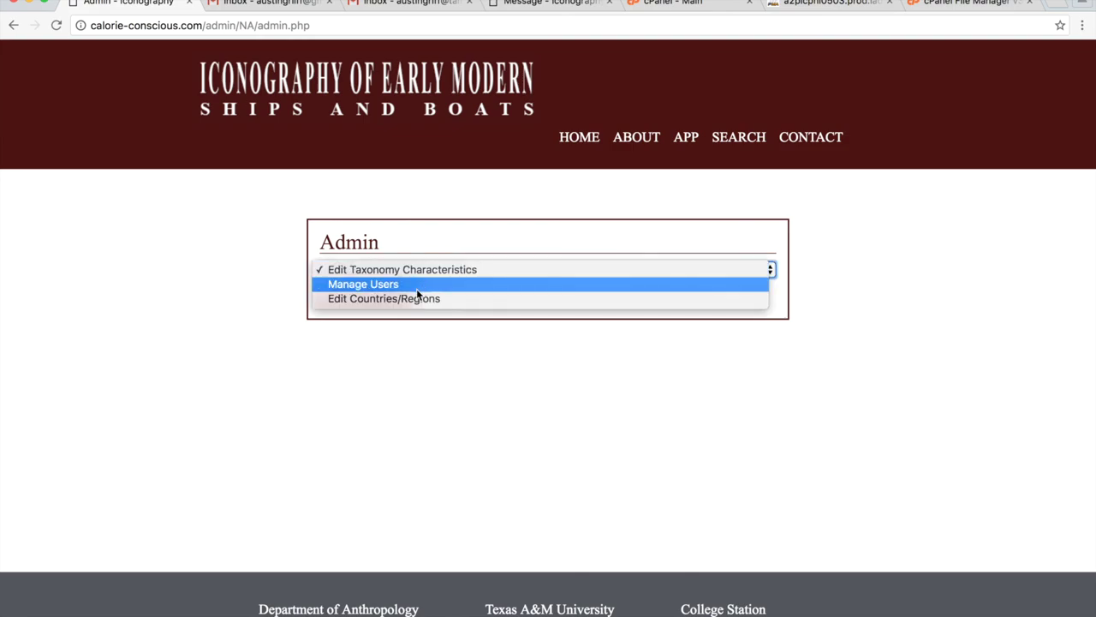
click(413, 298)
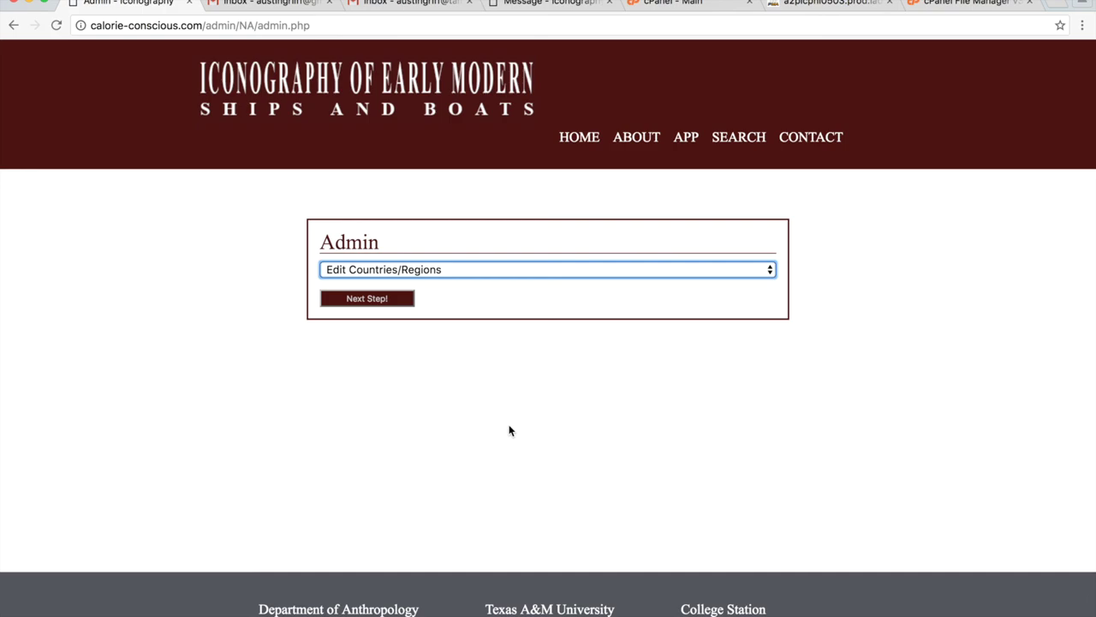
click(686, 138)
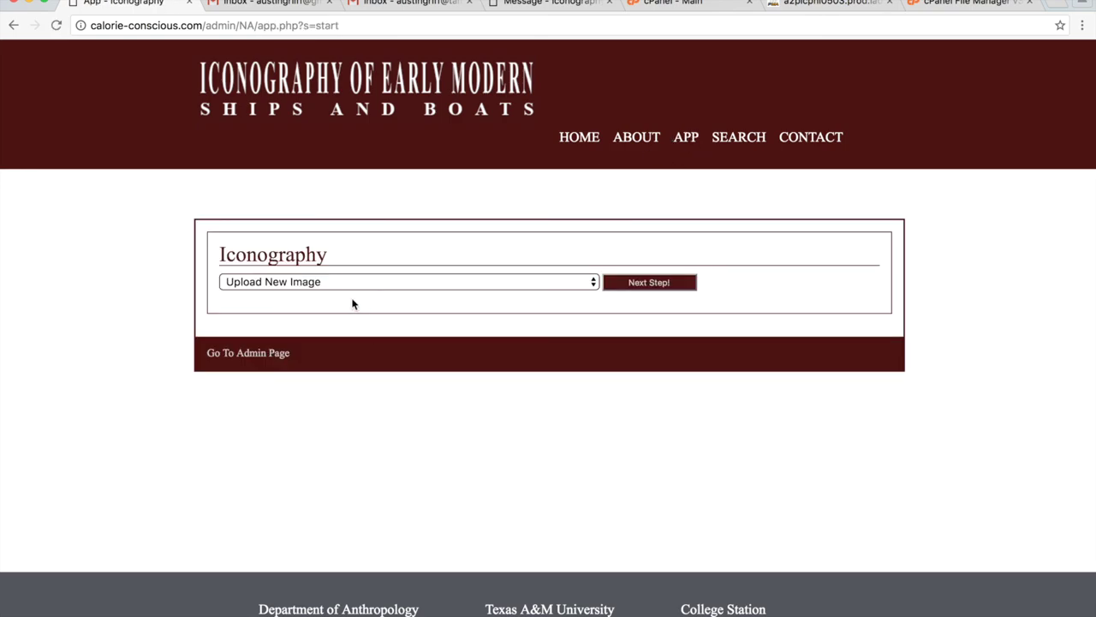
Reopen the existing 1607 River Scene image for editing.
click(576, 283)
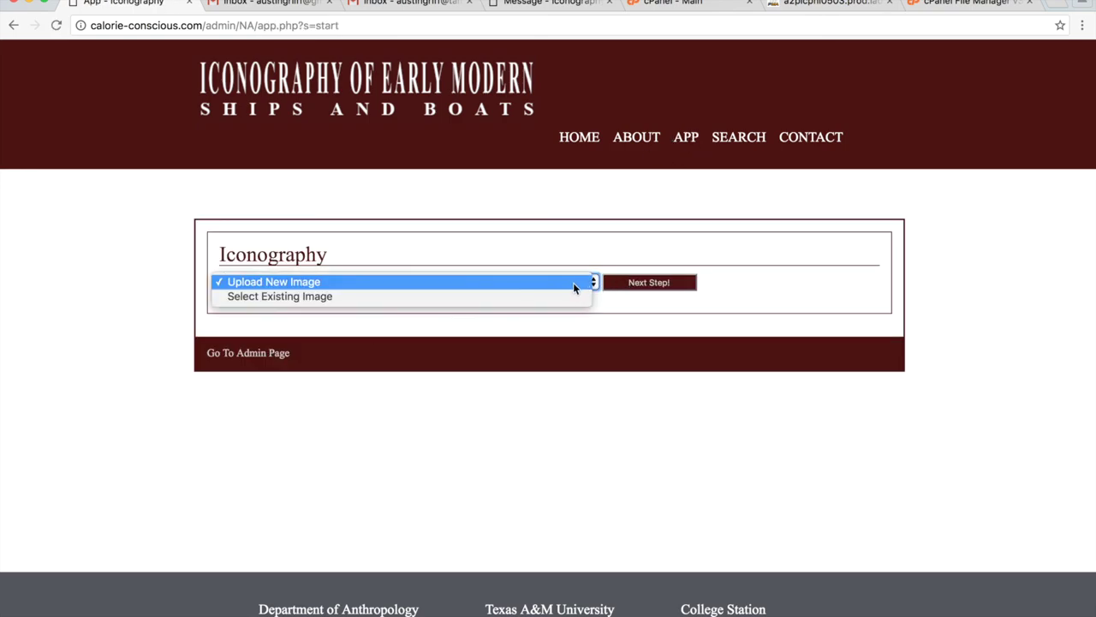
click(562, 284)
click(548, 282)
click(660, 297)
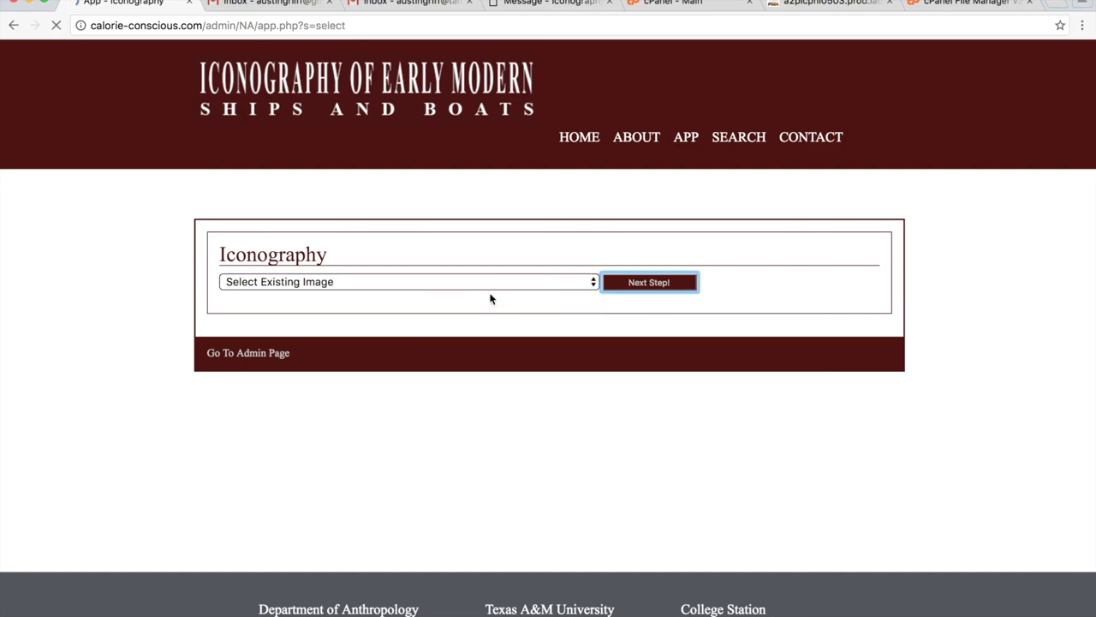
click(354, 297)
click(621, 301)
click(656, 295)
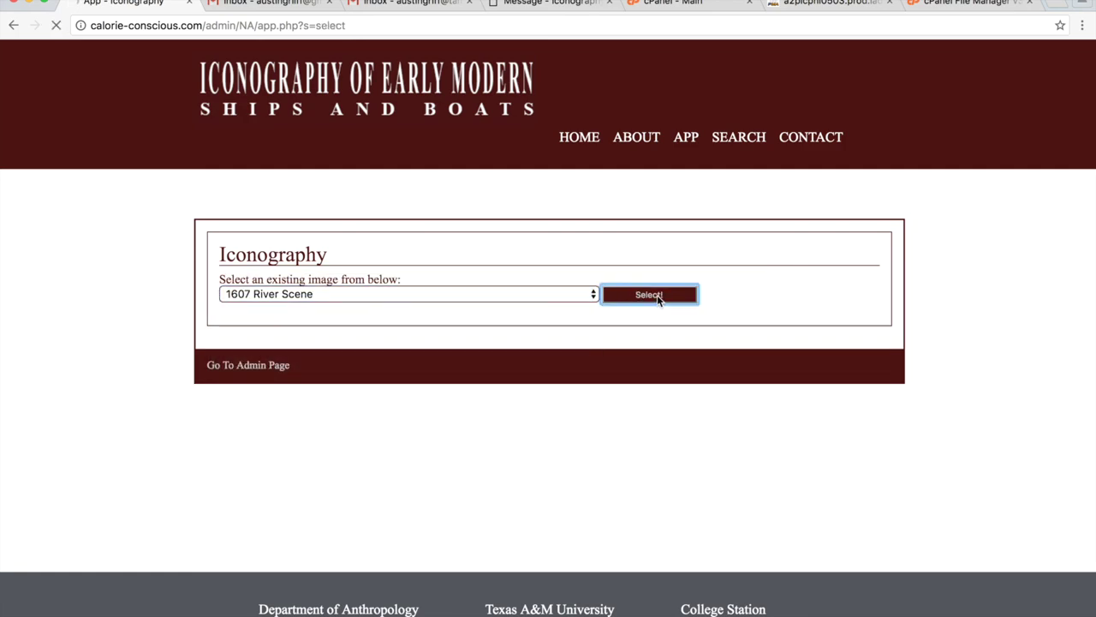
Change the image's Country/Region from Bahrain to Angola.
scroll(342, 503, down, 10)
scroll(334, 480, up, 1)
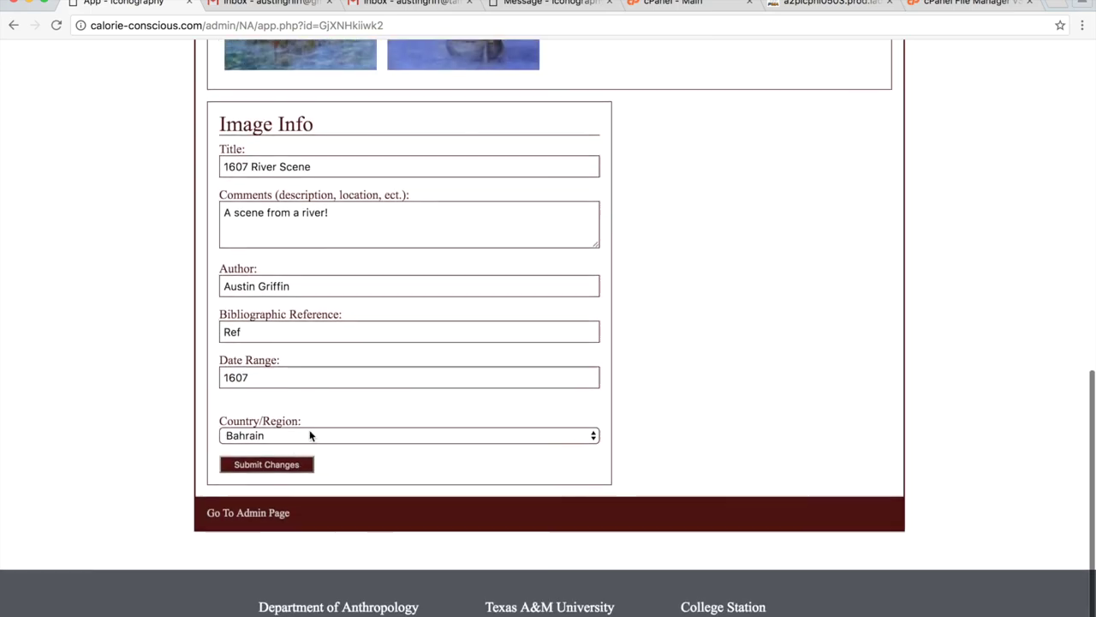
click(314, 434)
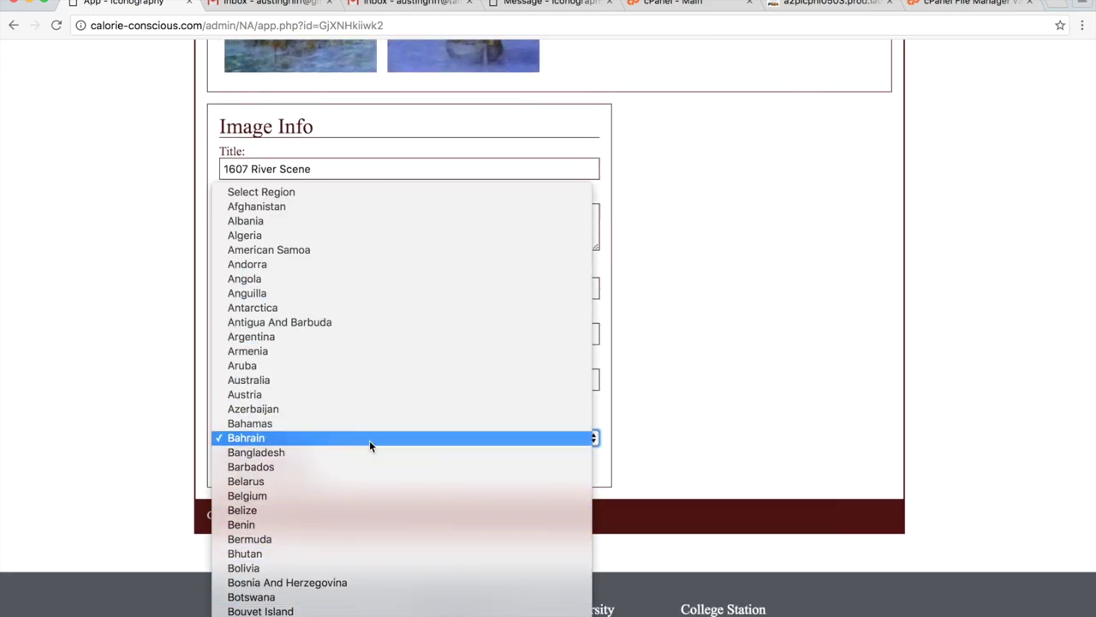
click(744, 401)
key(a)
key(n)
key(g)
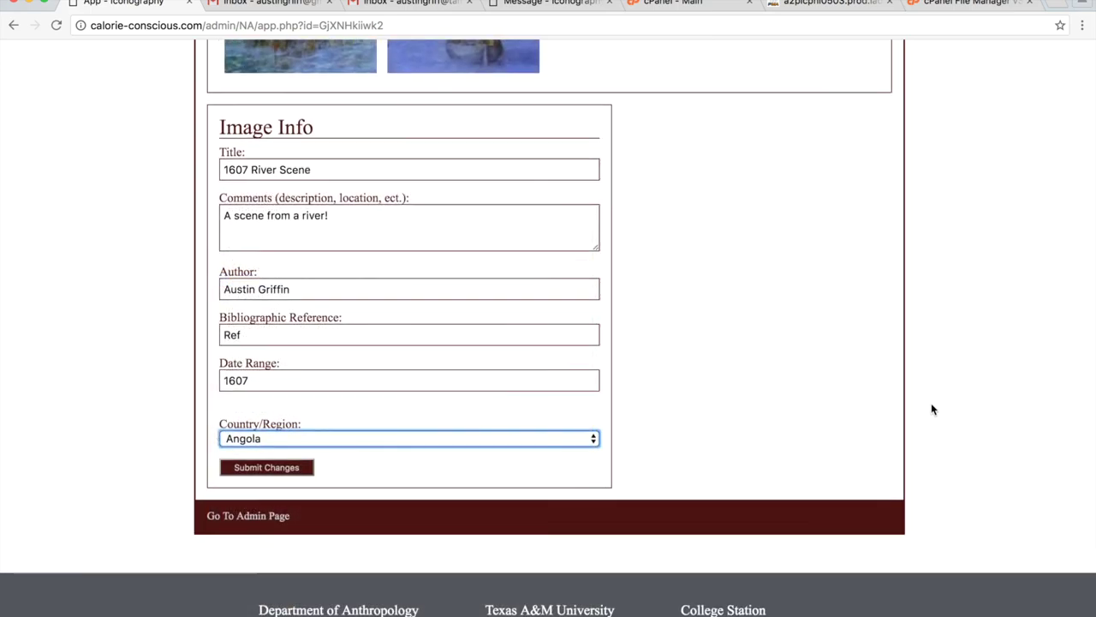